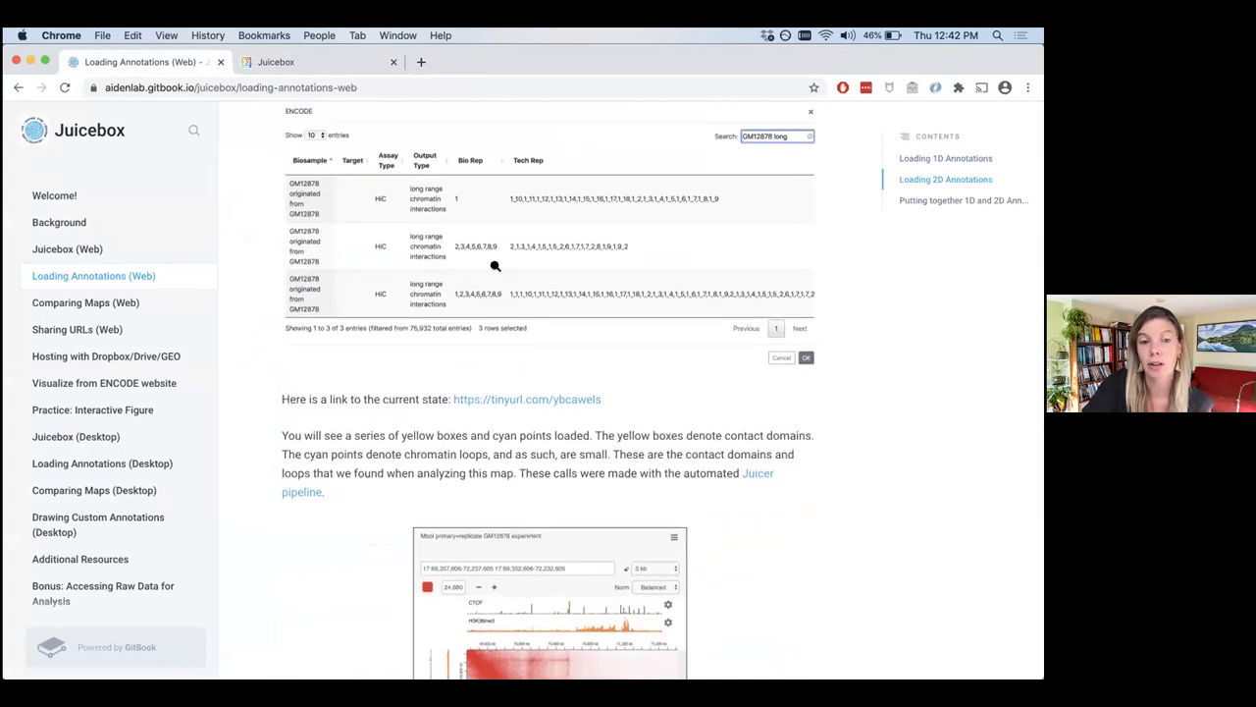
# Review the tutorial's Loading 2D Annotations section and open its current-state link, tinyurl.com/ybcawels, in a new tab for viewing.
pyautogui.scroll(10, 495, 266)
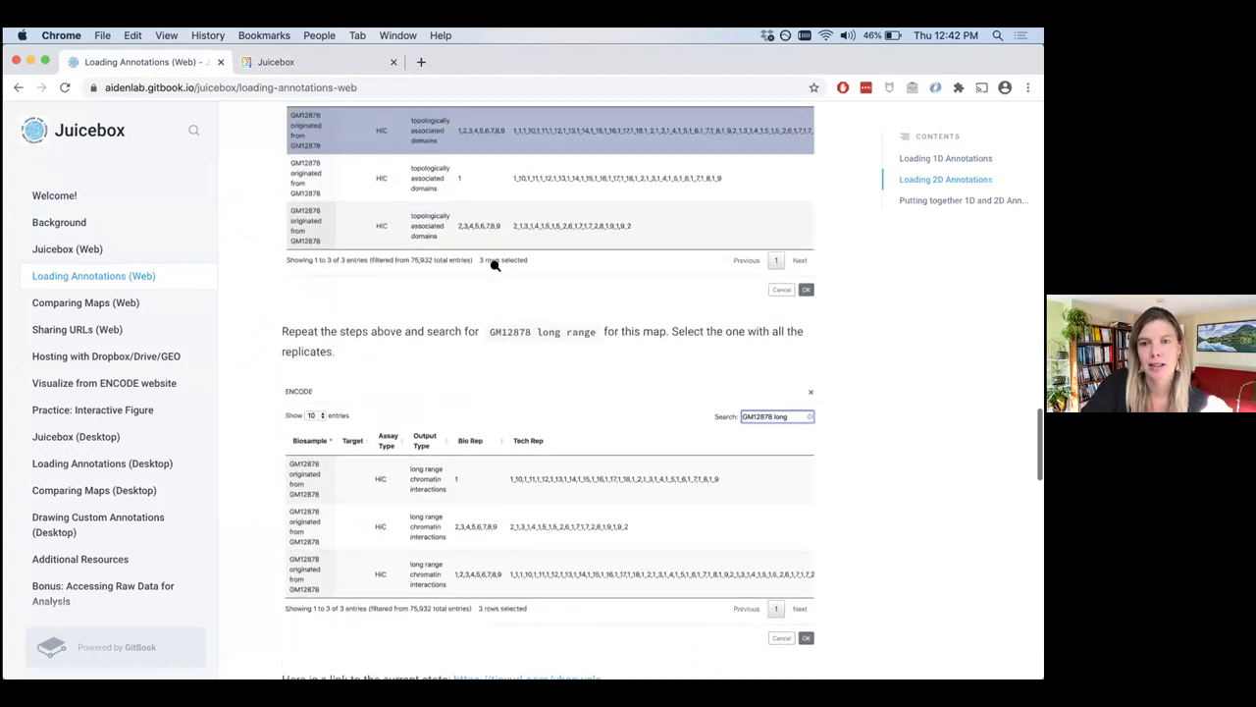
pyautogui.scroll(6, 496, 266)
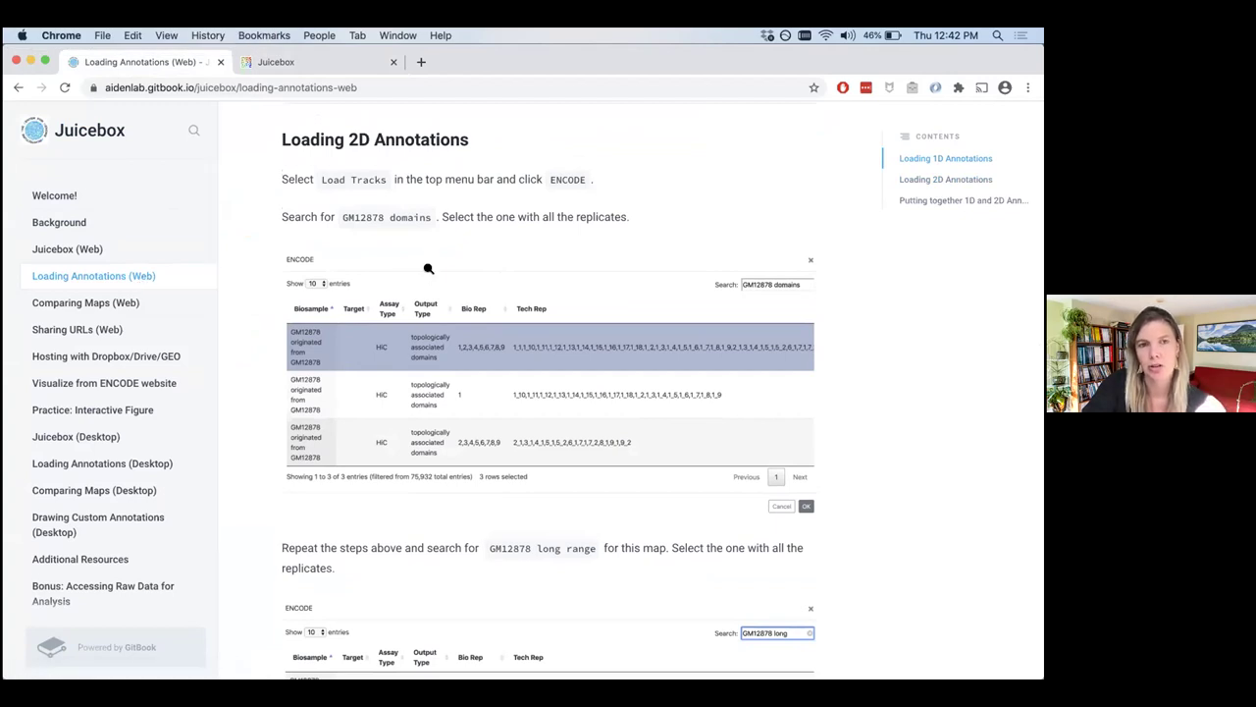
pyautogui.scroll(-1, 428, 268)
pyautogui.scroll(-8, 428, 268)
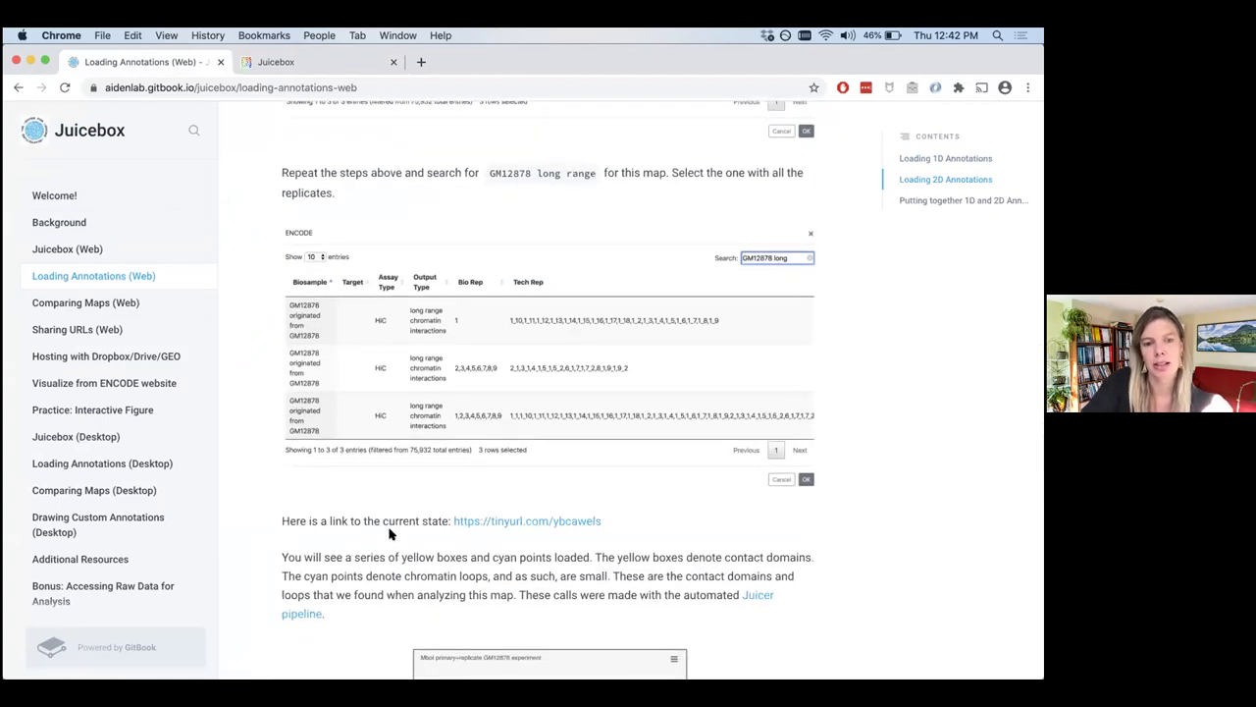
pyautogui.moveTo(286, 520); pyautogui.dragTo(601, 530)
pyautogui.click(495, 576)
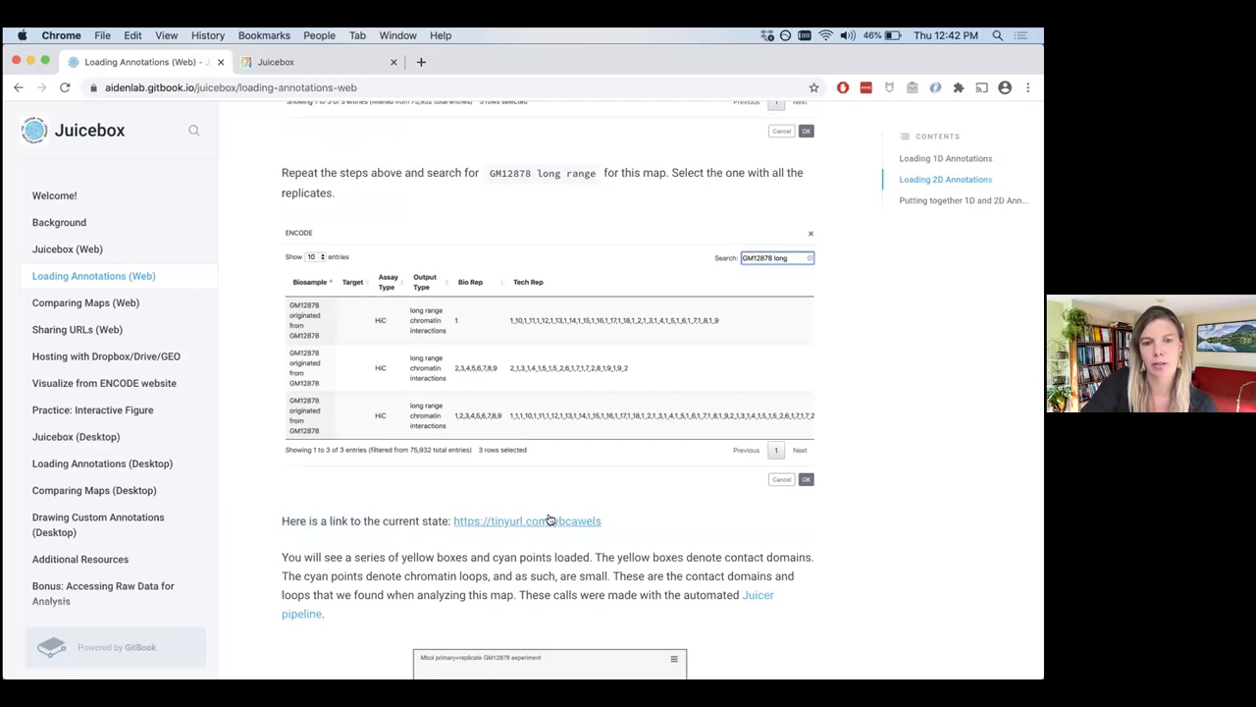
pyautogui.rightClick(555, 522)
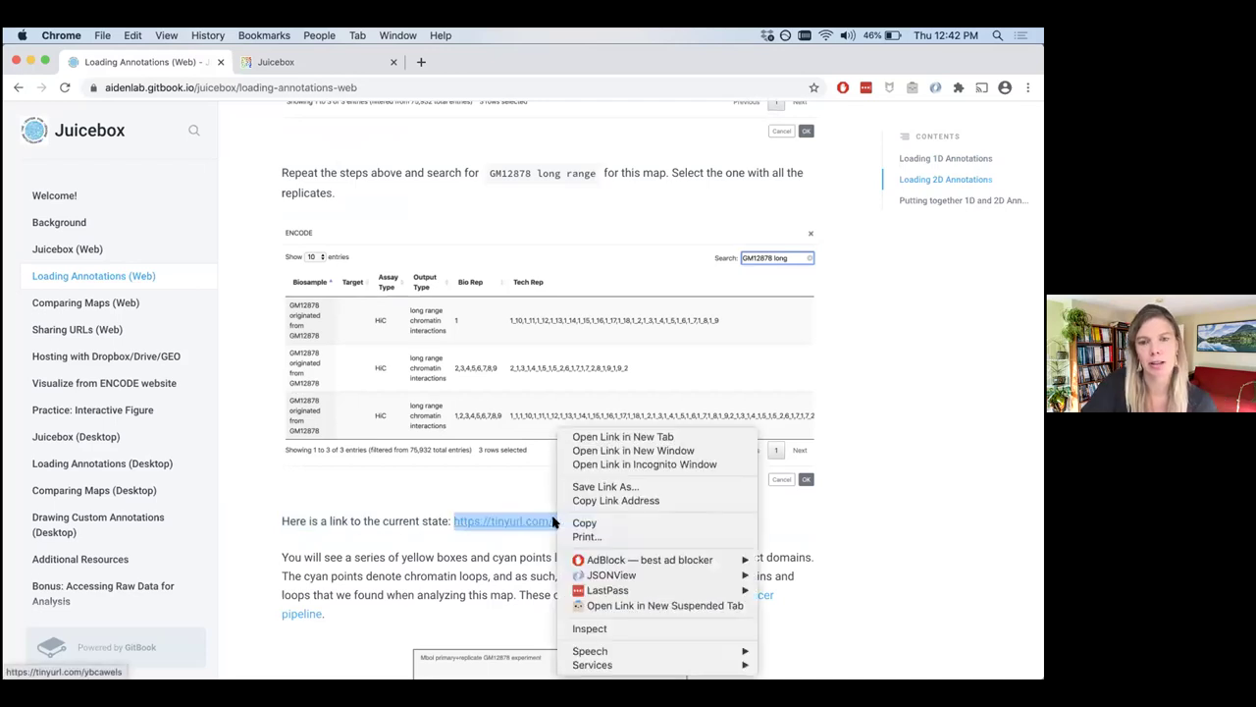
pyautogui.click(608, 438)
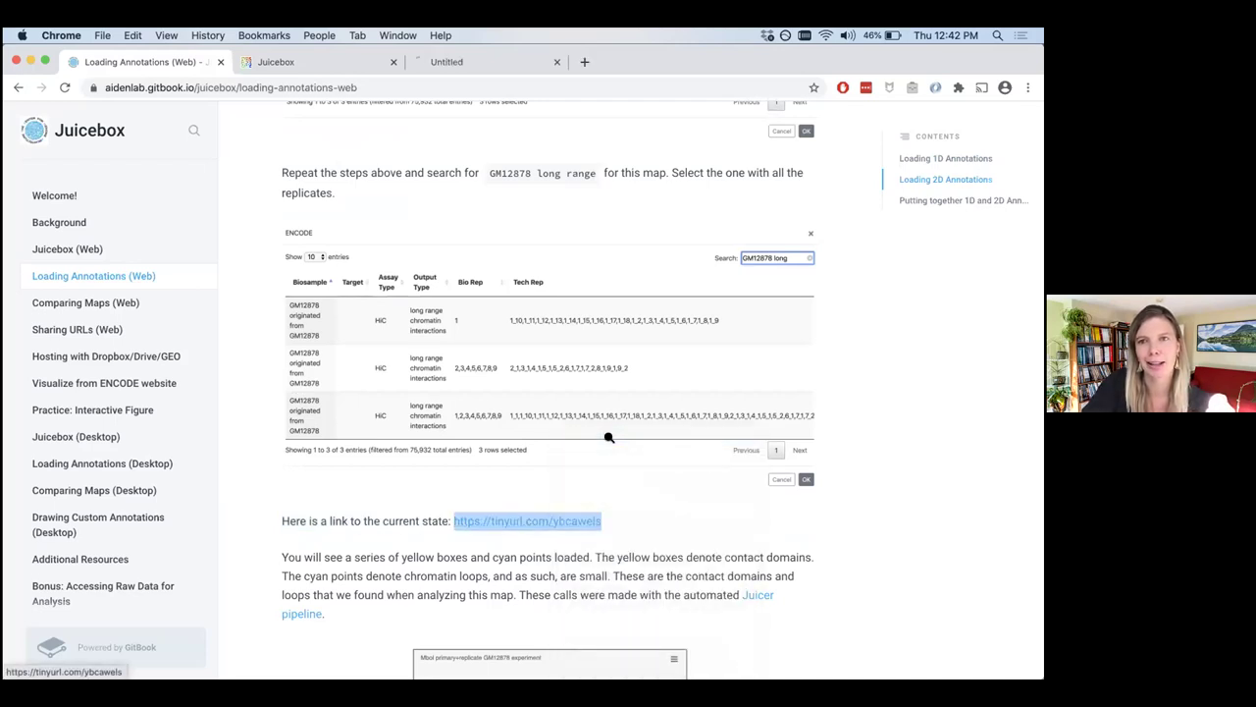
pyautogui.click(504, 61)
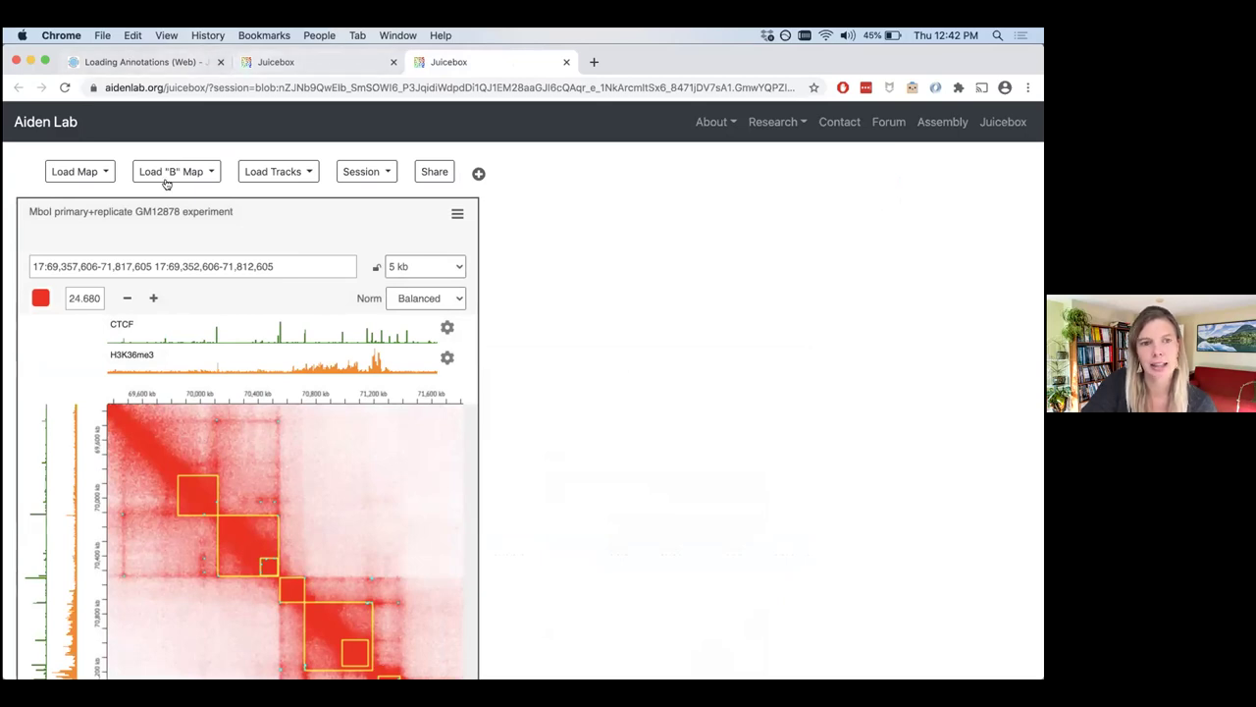
# Compare the linked session with the already open Juicebox map and close the linked session's tab.
pyautogui.click(332, 67)
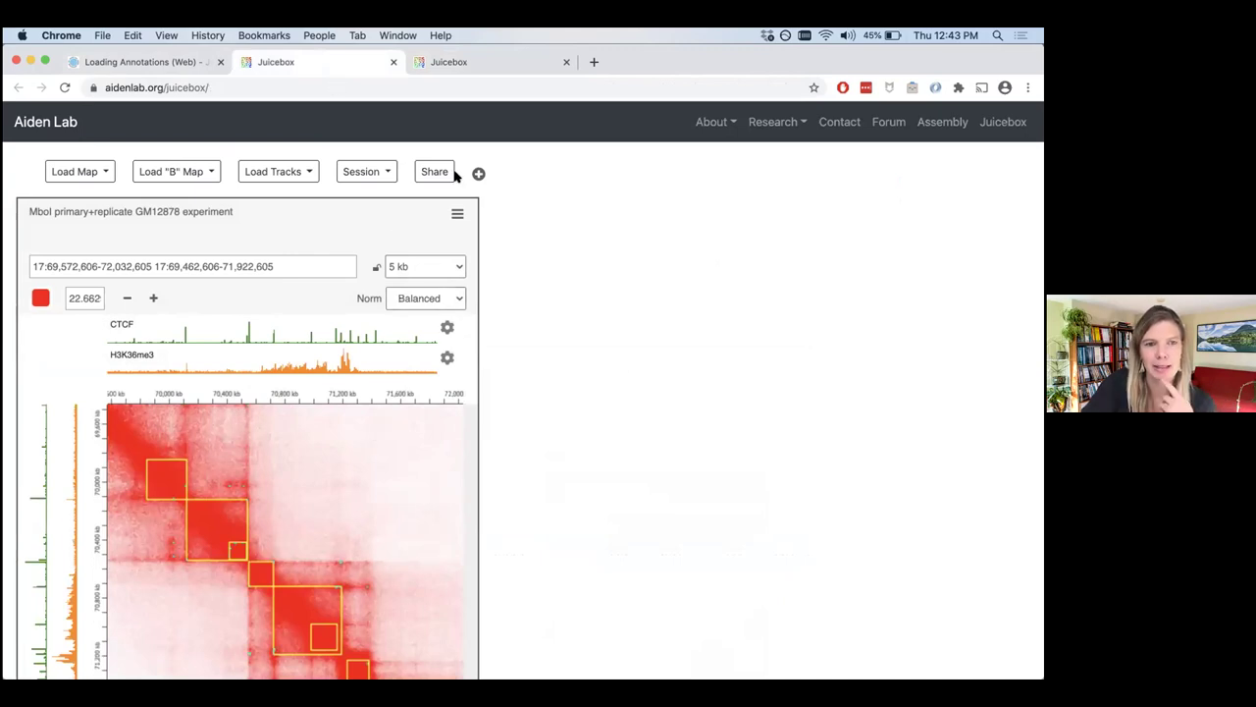
pyautogui.click(549, 63)
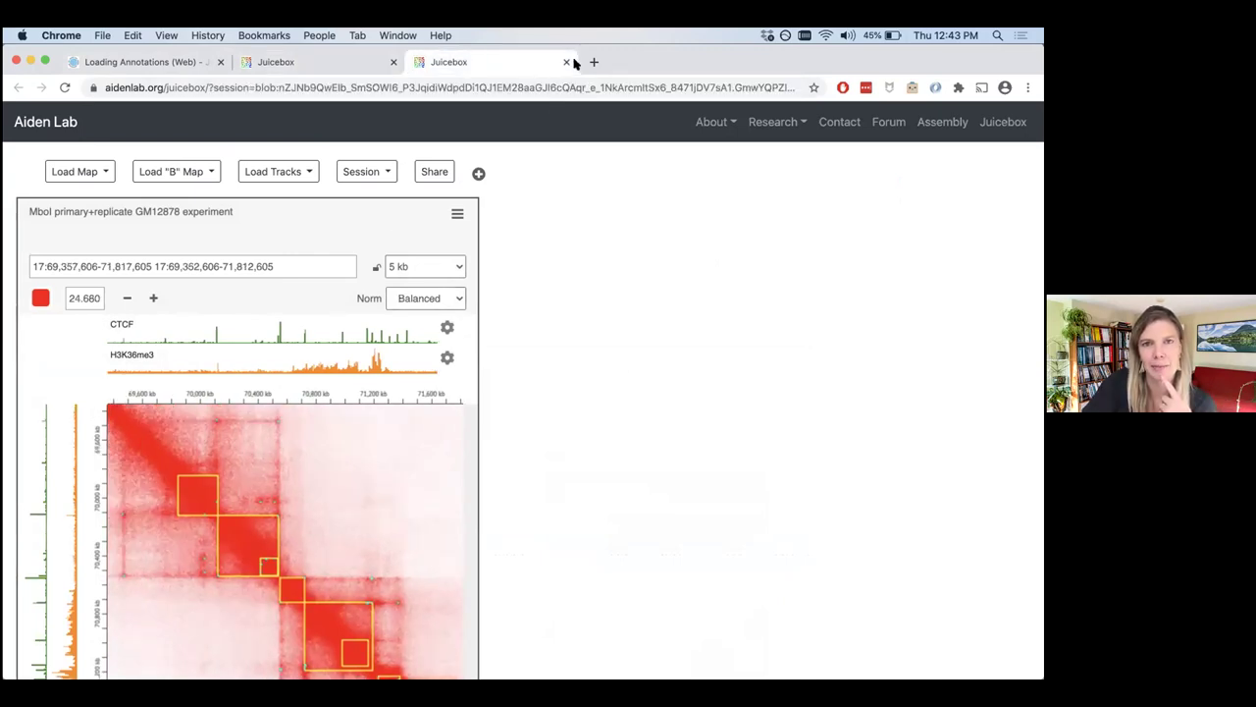
pyautogui.click(569, 62)
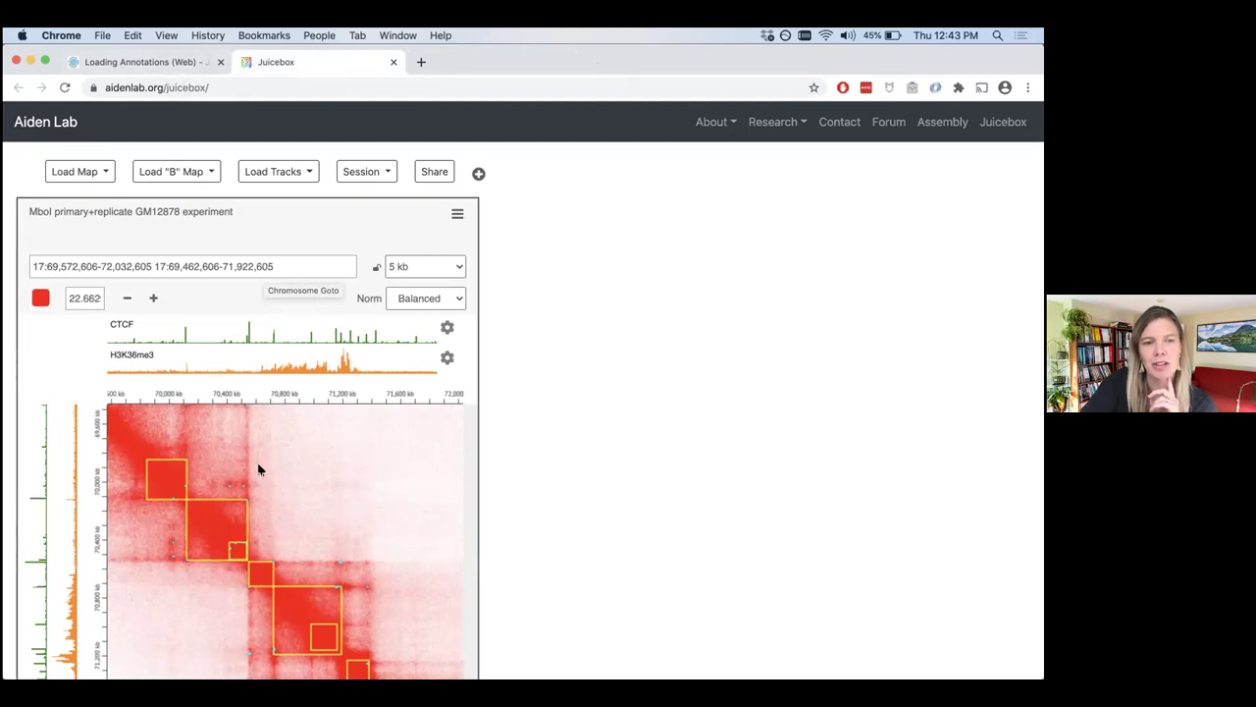
# Pan along the chromosome 17 diagonal to examine the domain boxes and loops against the CTCF and H3K36me3 tracks.
pyautogui.moveTo(295, 476); pyautogui.dragTo(336, 493)
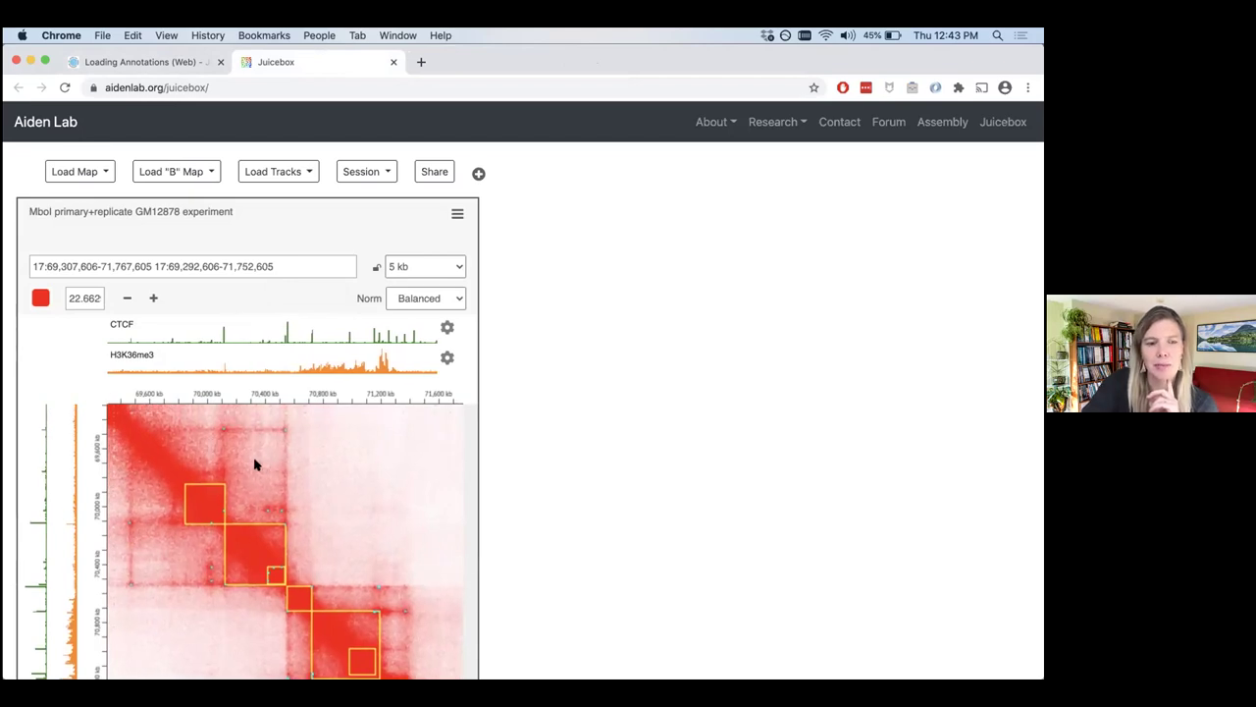
pyautogui.moveTo(255, 464); pyautogui.dragTo(154, 458)
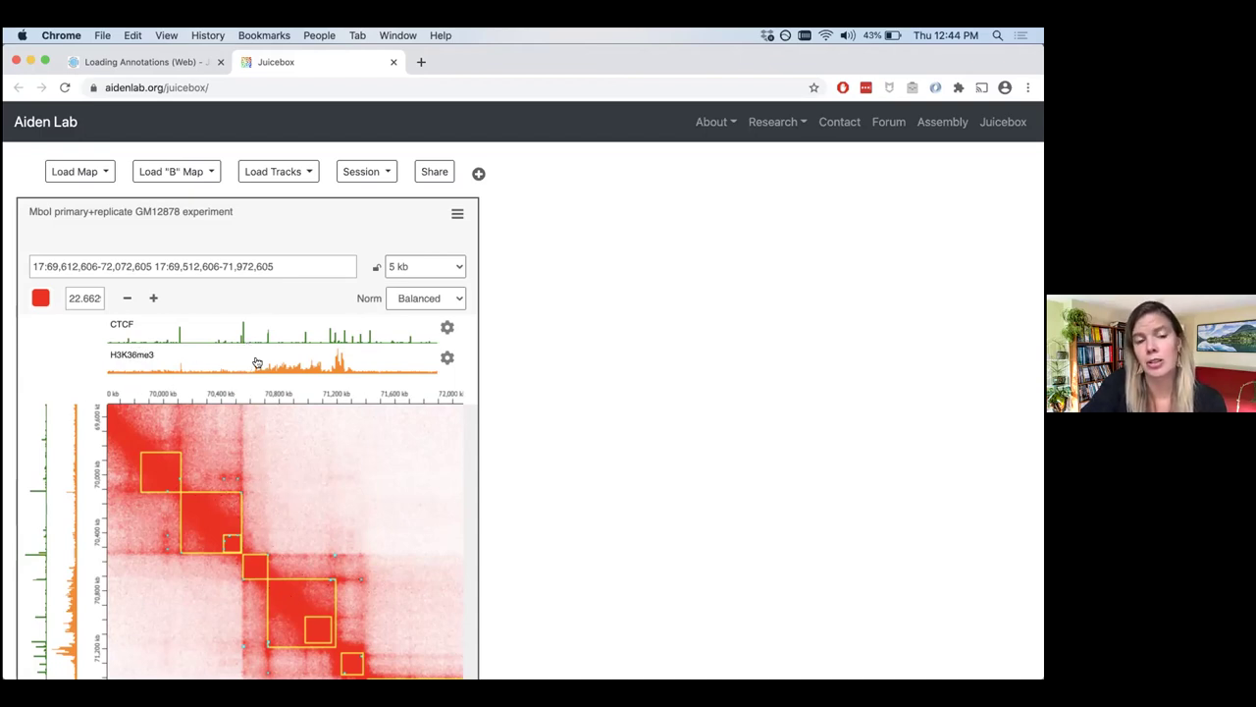
pyautogui.moveTo(290, 544); pyautogui.dragTo(230, 449)
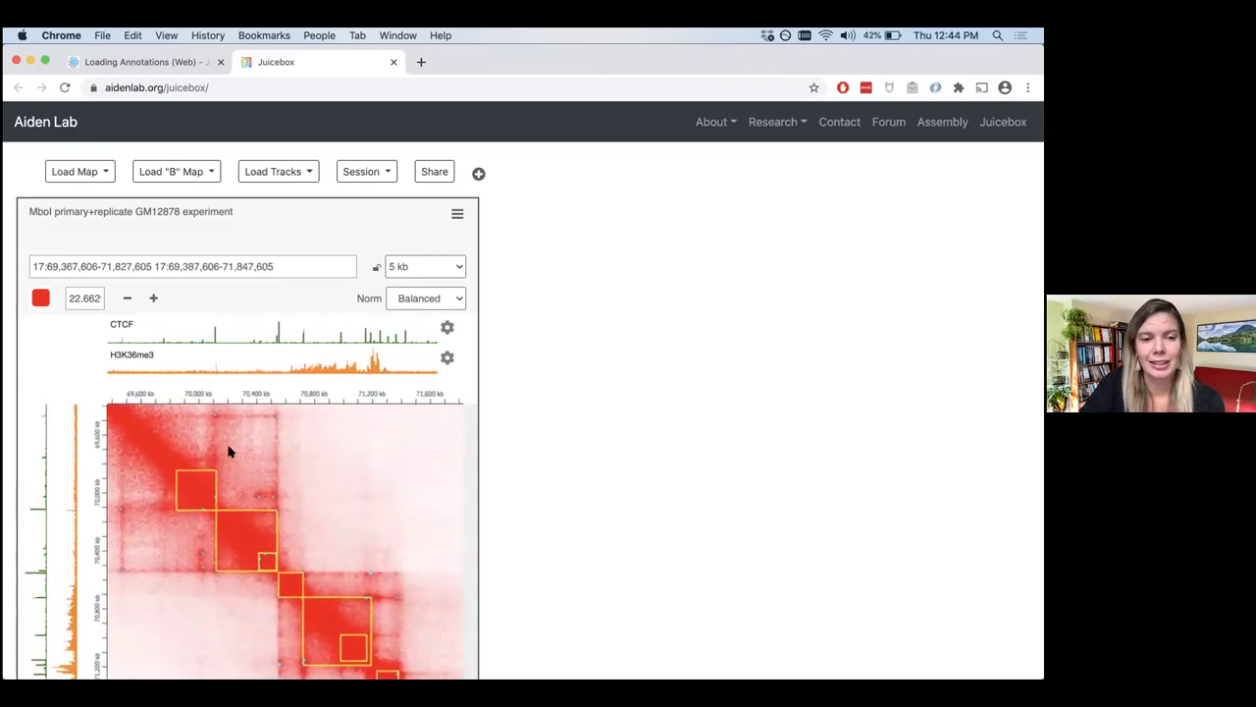
pyautogui.moveTo(343, 479); pyautogui.dragTo(355, 438)
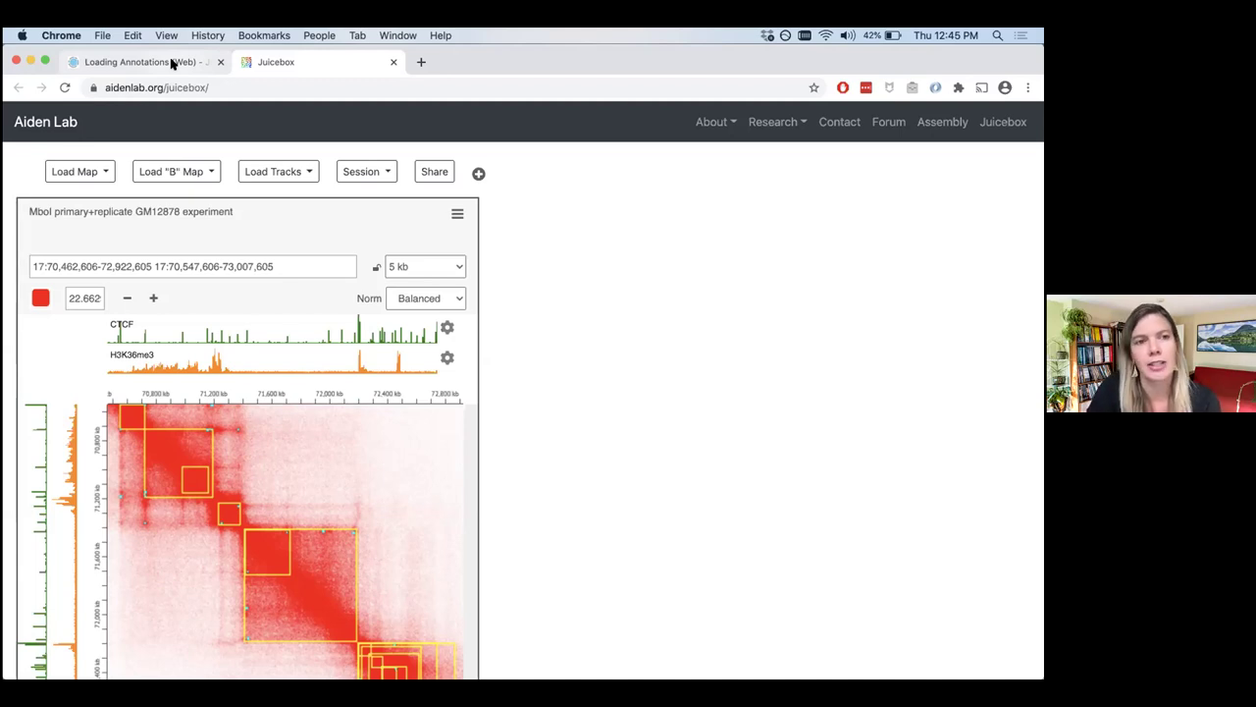
# Read the rest of the tutorial's annotations page and open its Comparing Maps (Web) page.
pyautogui.scroll(-10, 577, 469)
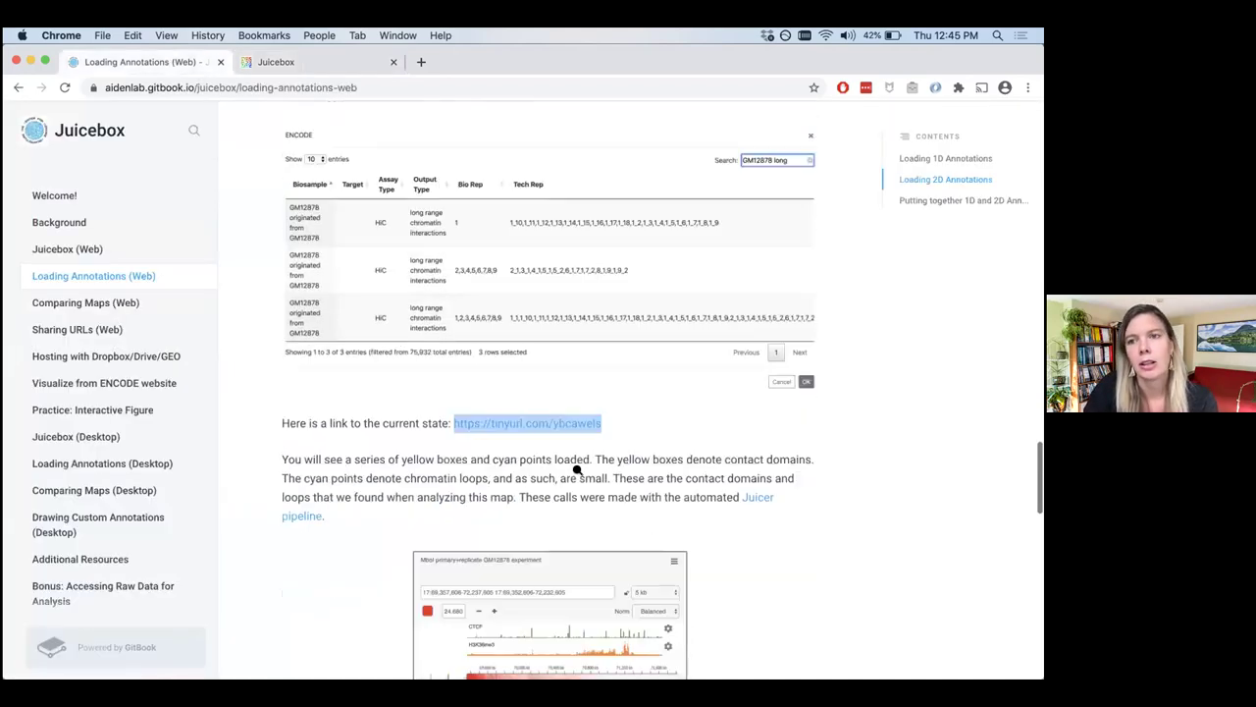
pyautogui.scroll(-8, 577, 470)
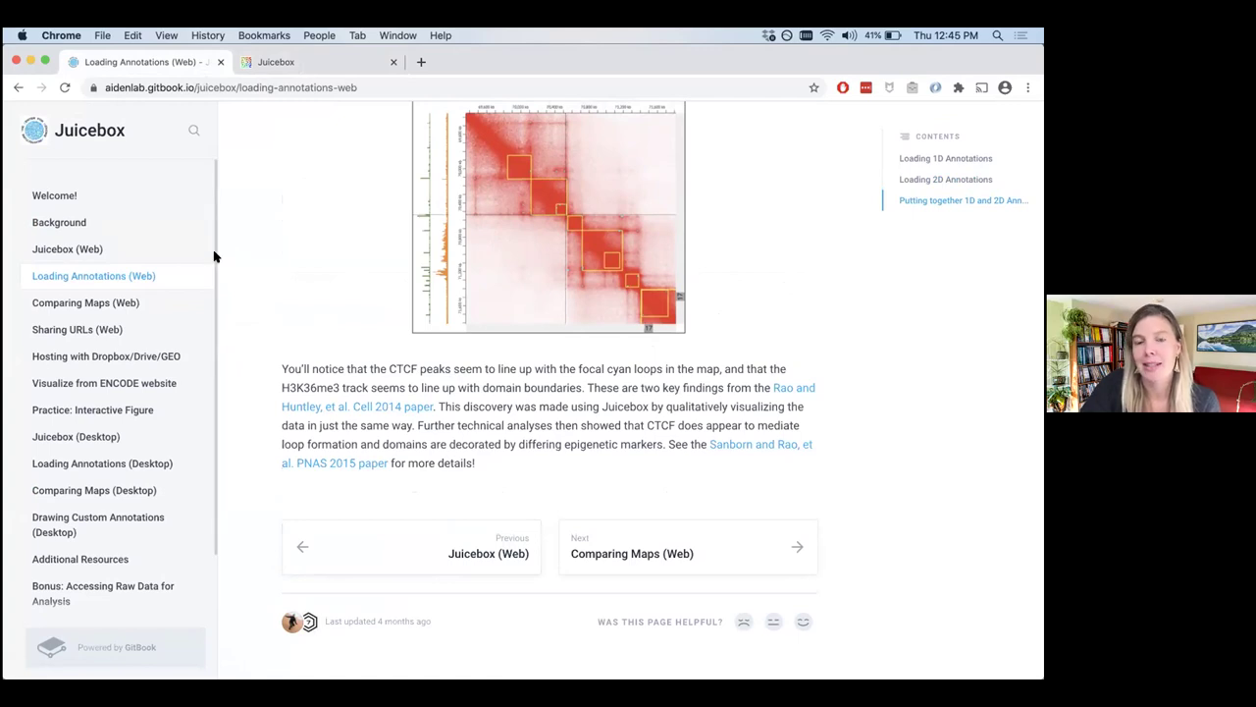
pyautogui.click(157, 308)
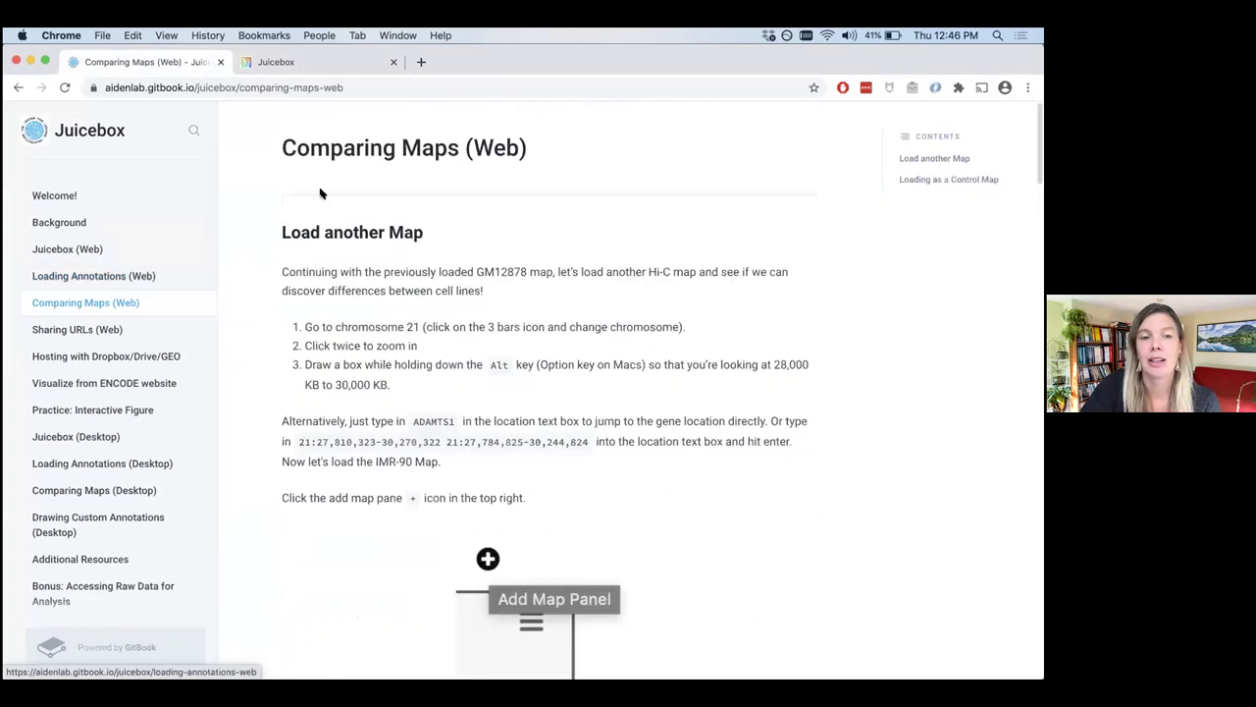
# Switch back to the Juicebox map, look through the frequently used annotations and load the Genes track.
pyautogui.click(314, 62)
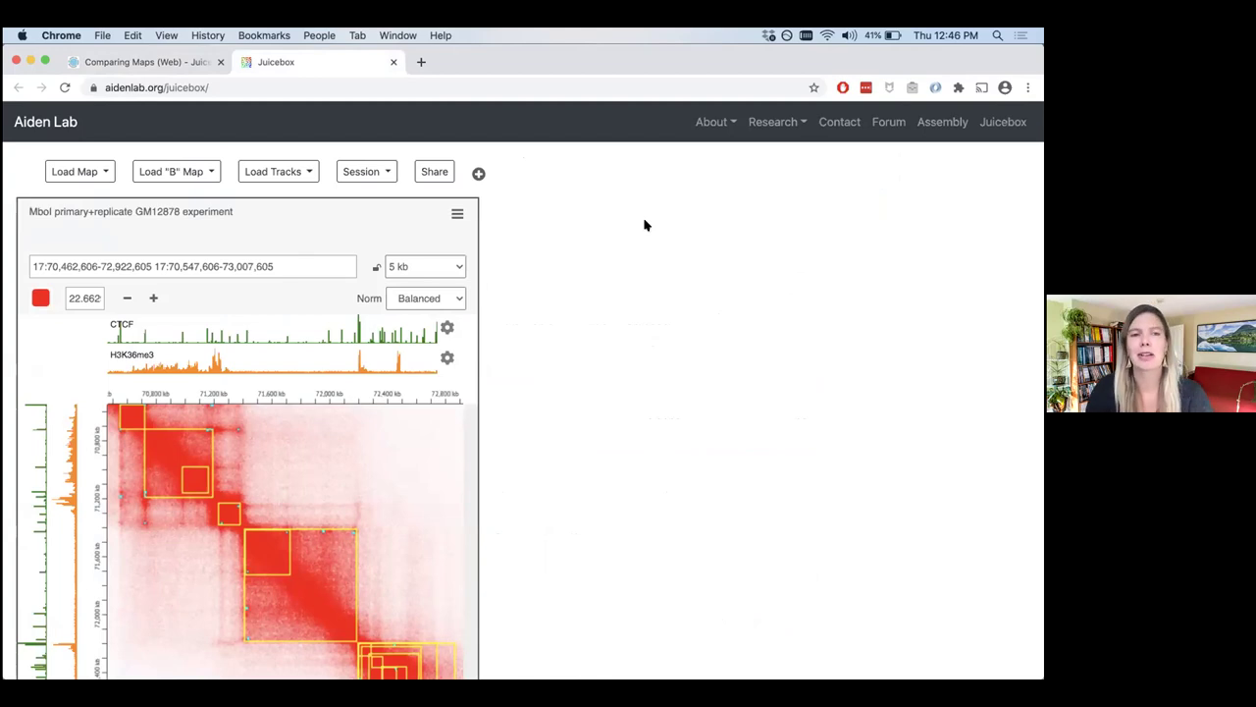
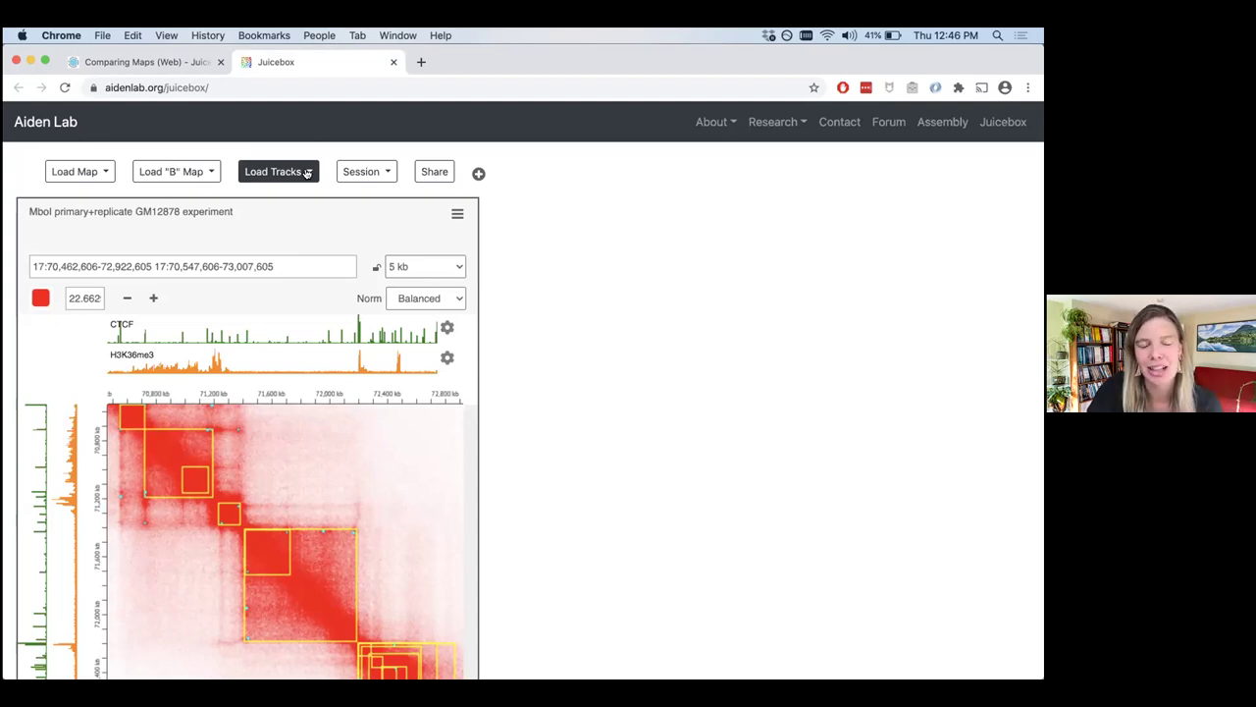
pyautogui.click(307, 173)
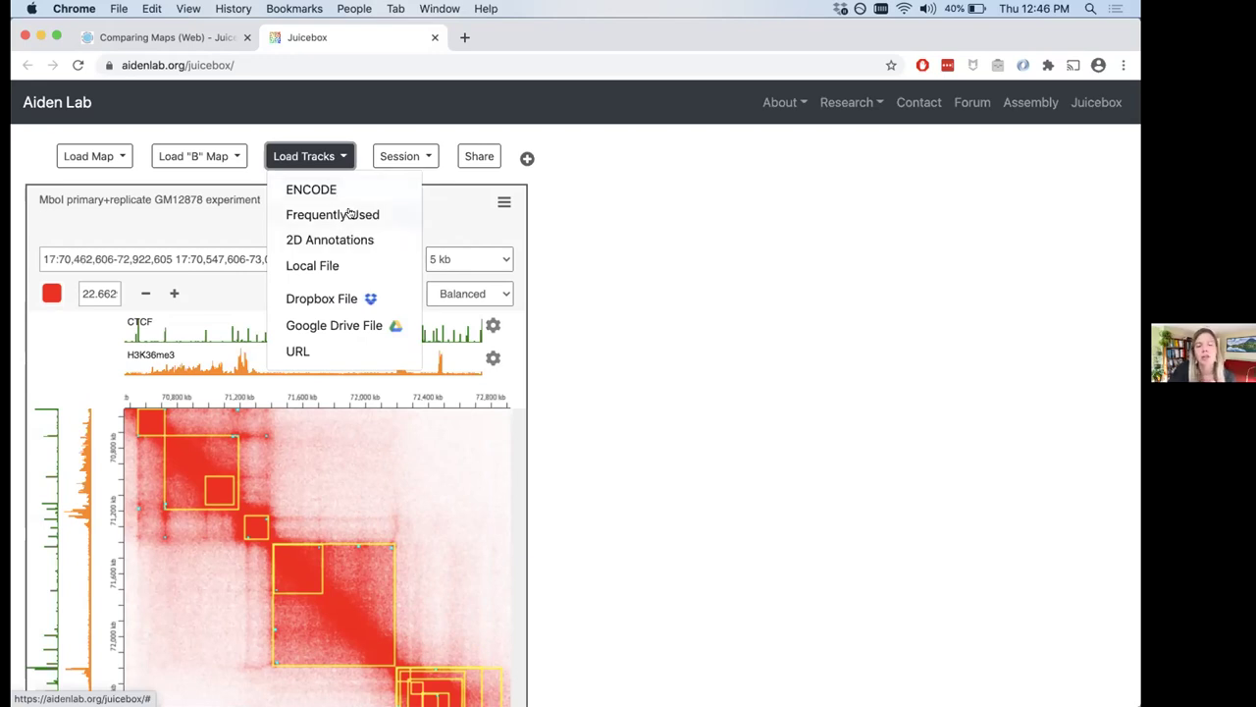
pyautogui.click(351, 213)
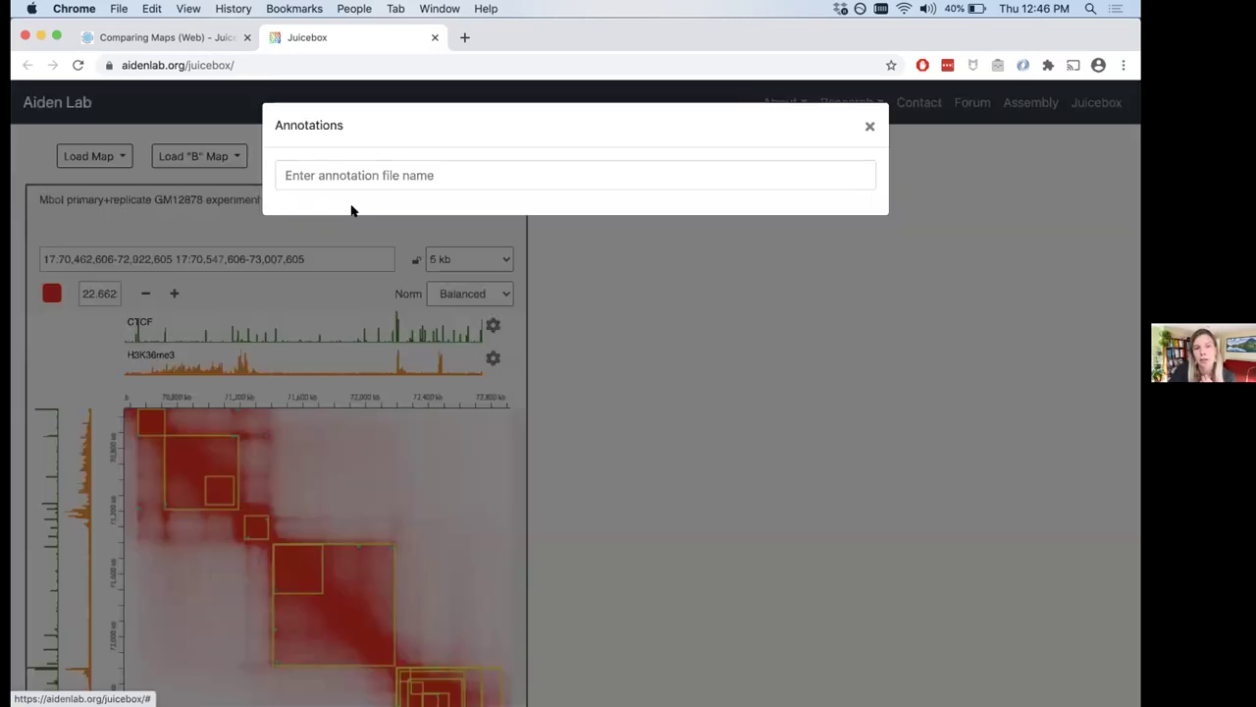
pyautogui.click(381, 175)
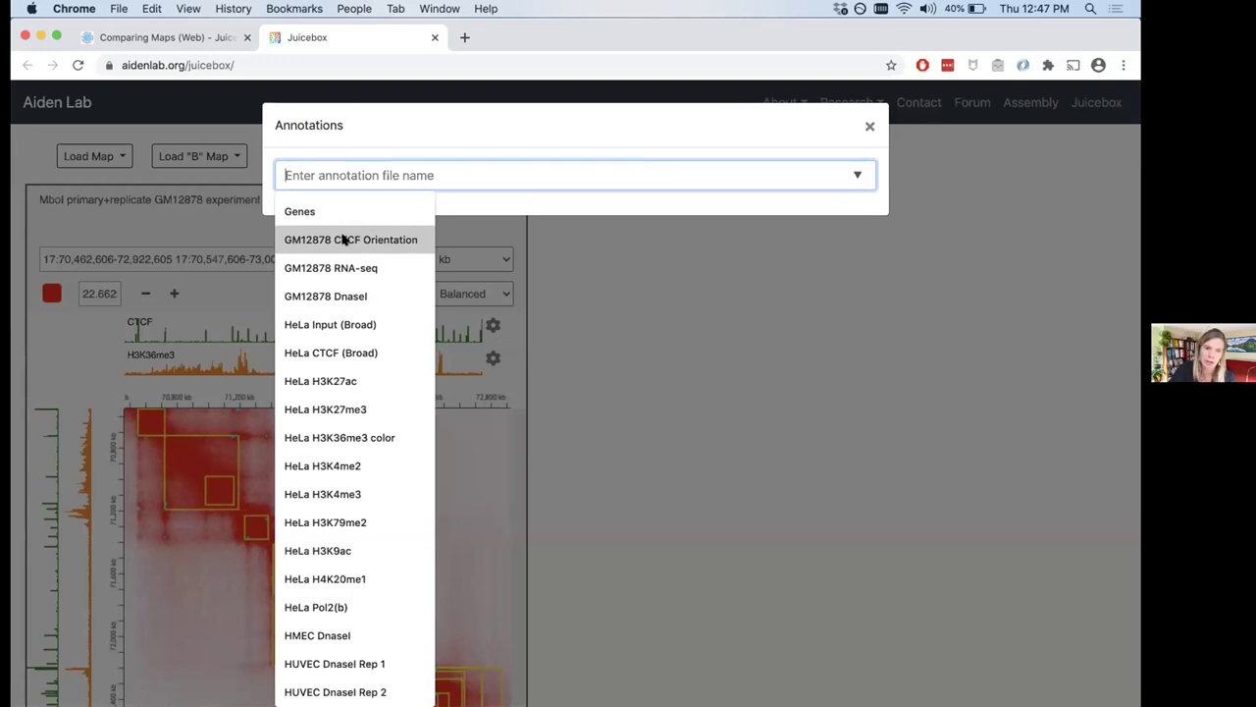
pyautogui.scroll(-3, 343, 239)
pyautogui.scroll(-14, 342, 240)
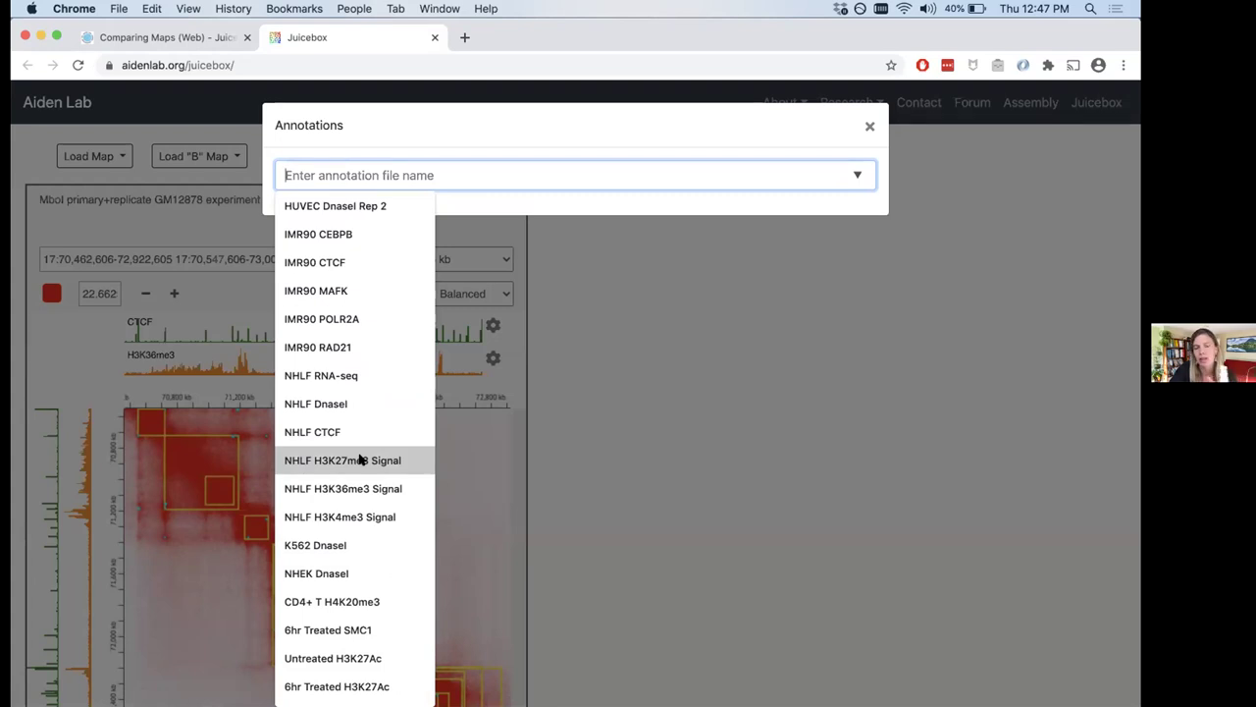
pyautogui.scroll(5, 359, 458)
pyautogui.scroll(1, 359, 459)
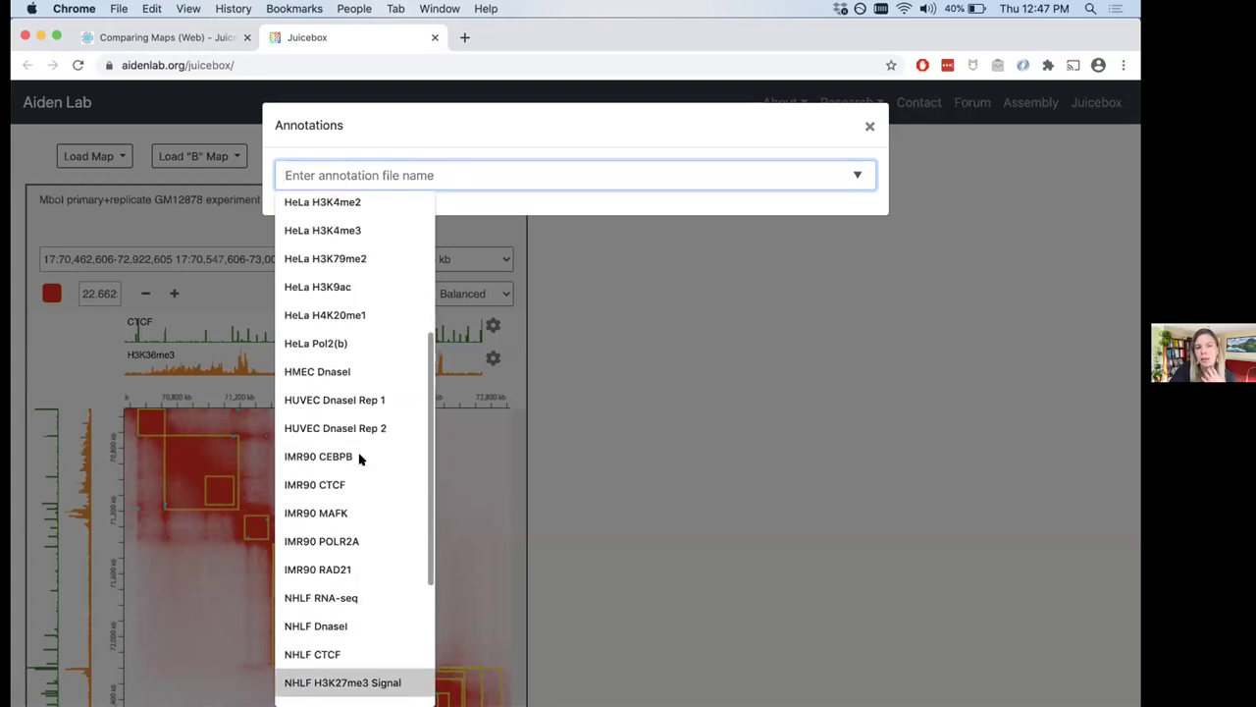
pyautogui.scroll(6, 359, 459)
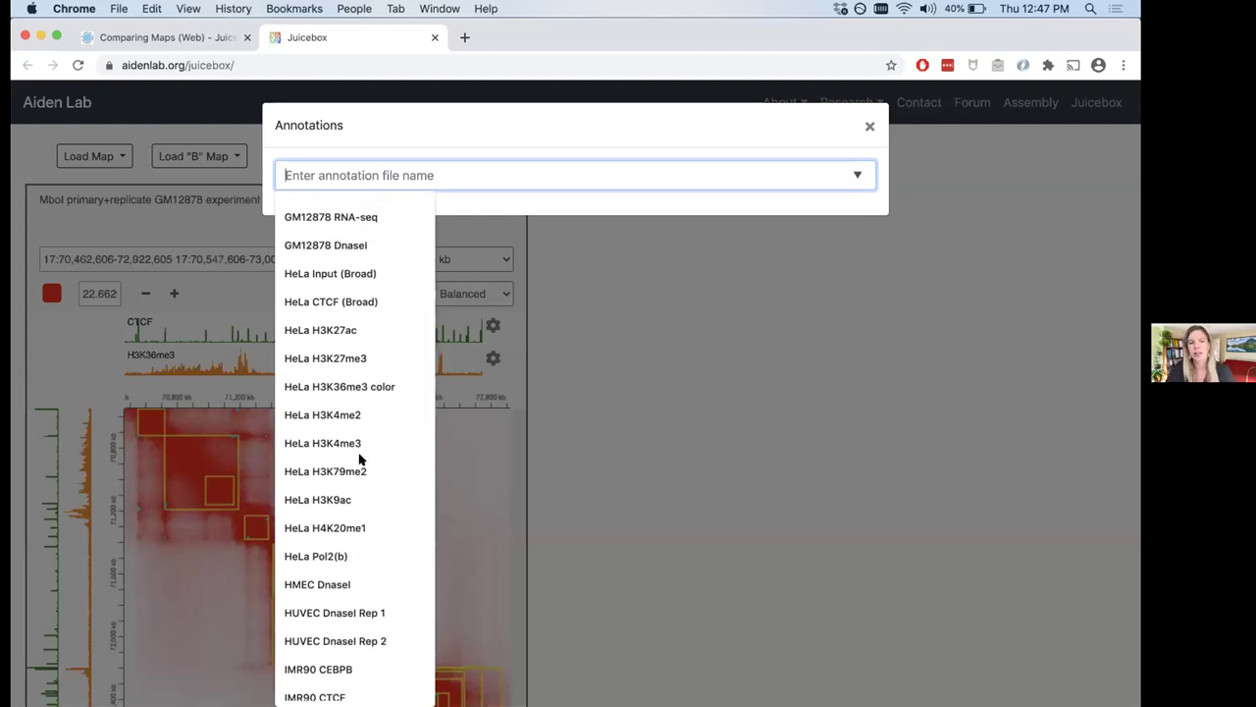
pyautogui.scroll(-12, 357, 443)
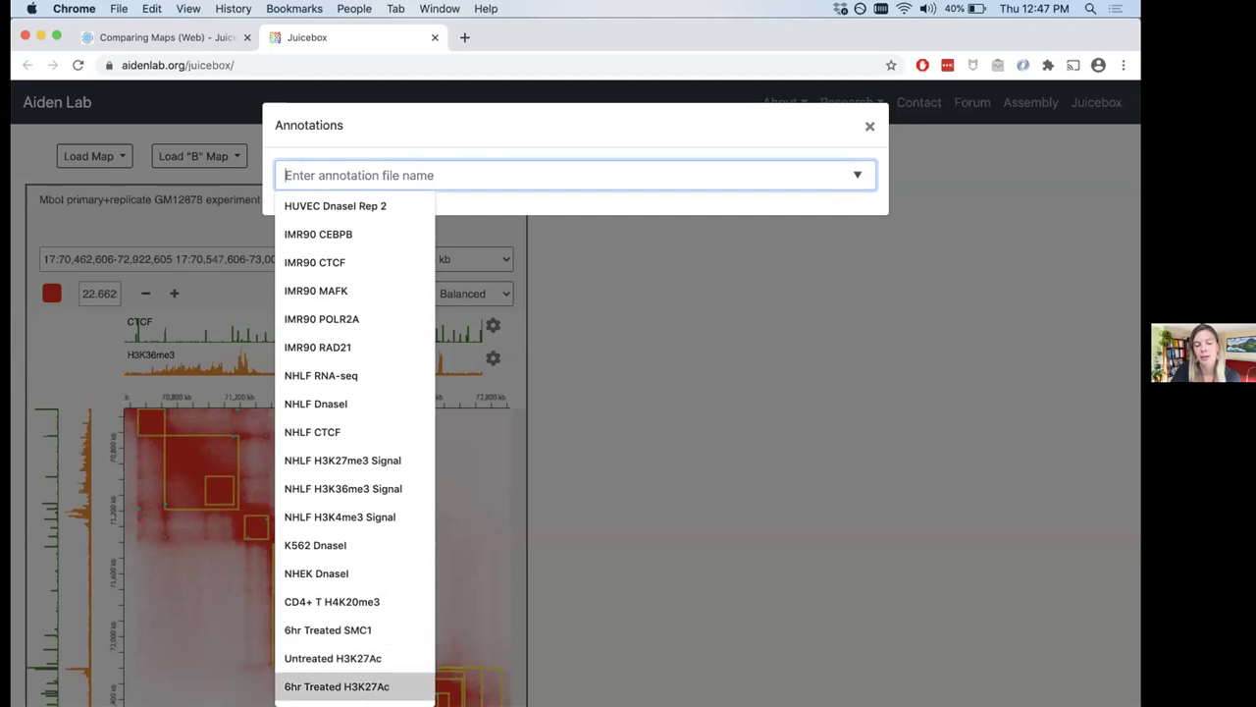
pyautogui.scroll(1, 377, 427)
pyautogui.scroll(10, 378, 427)
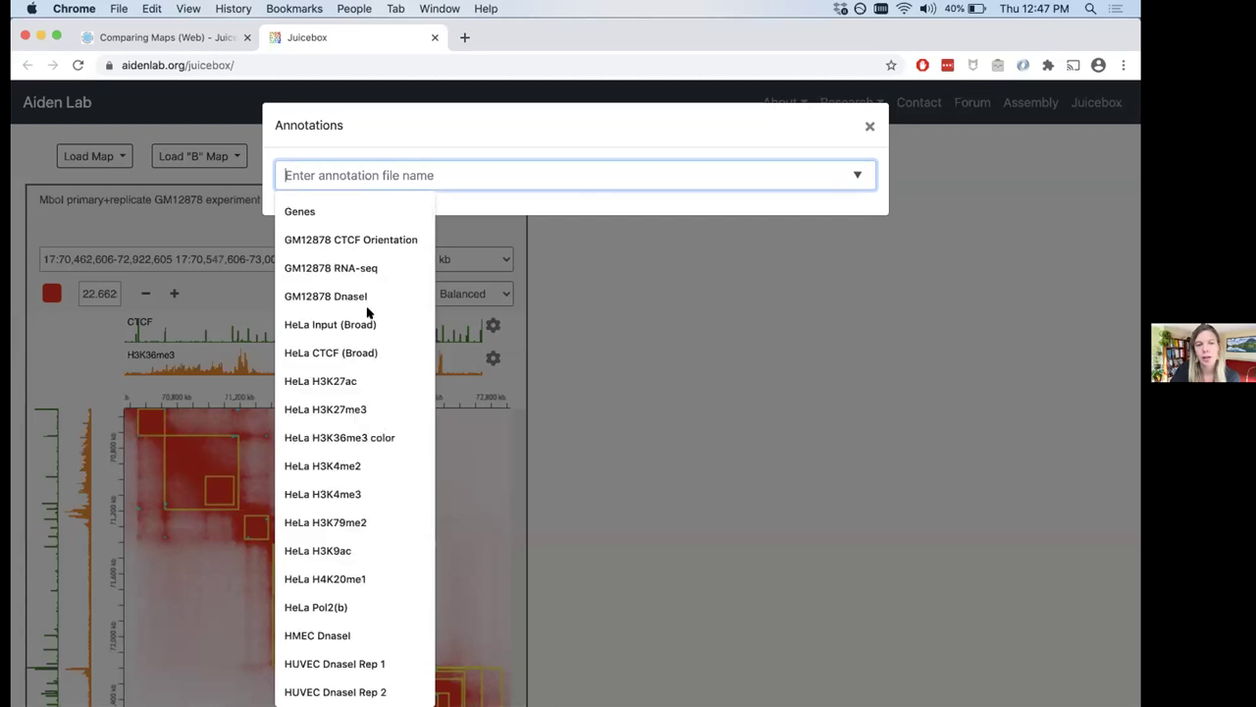
pyautogui.click(353, 206)
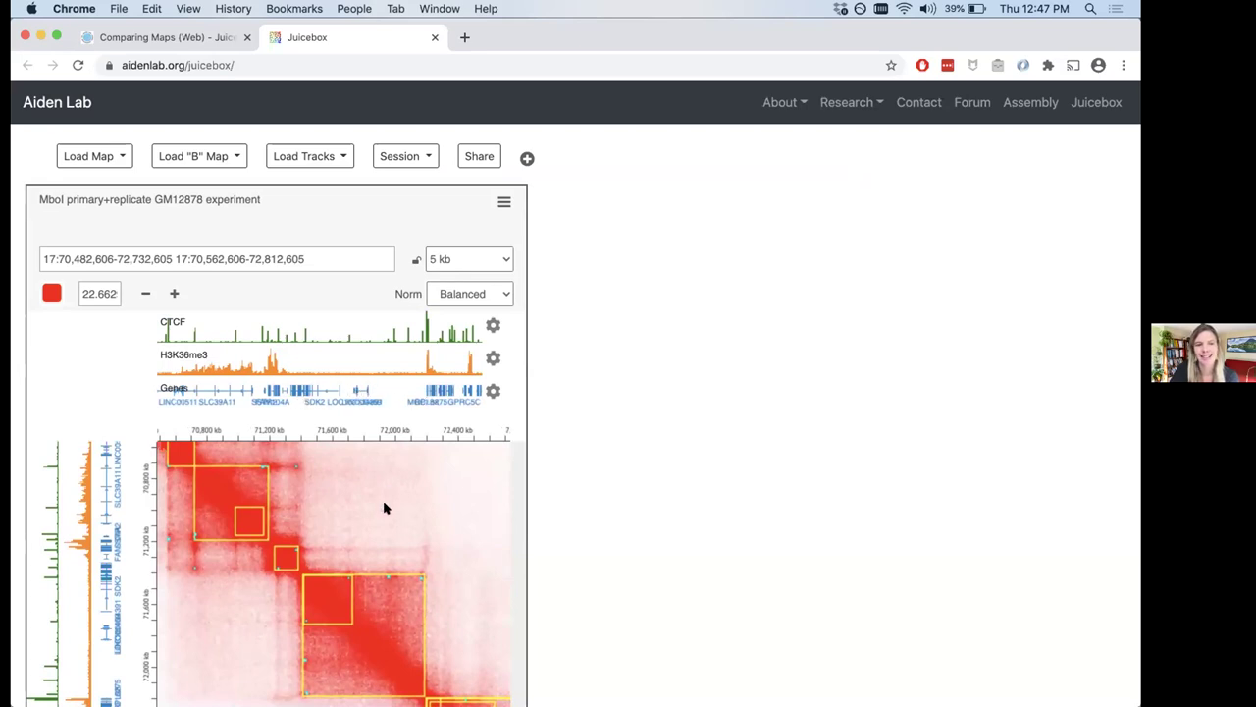
# Go to chromosome 21 in the GM12878 map.
pyautogui.moveTo(385, 504); pyautogui.dragTo(390, 511)
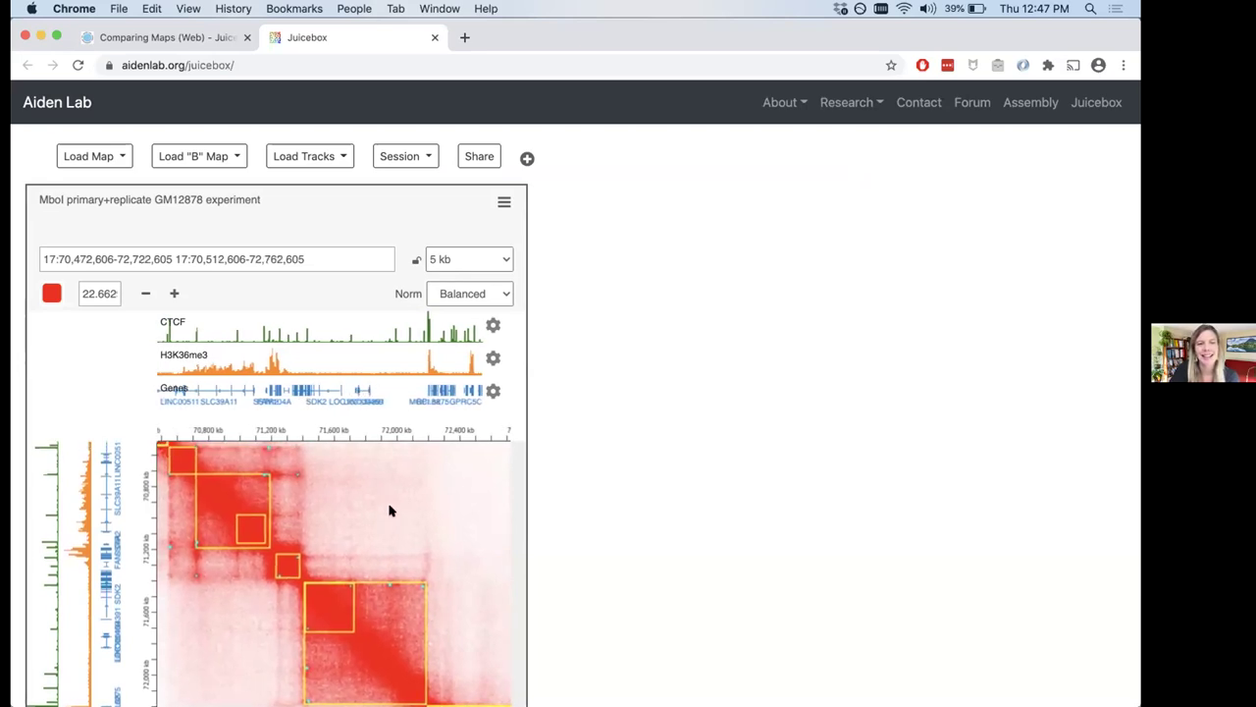
pyautogui.click(329, 253)
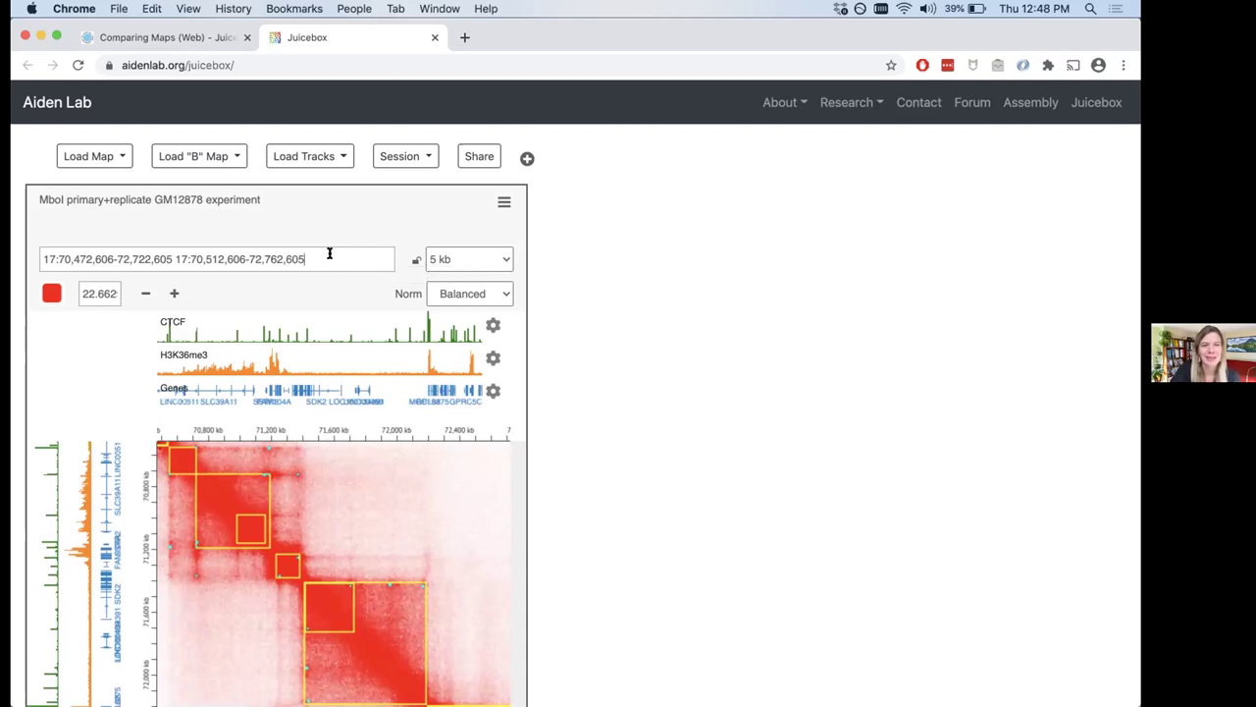
pyautogui.tripleClick(329, 253)
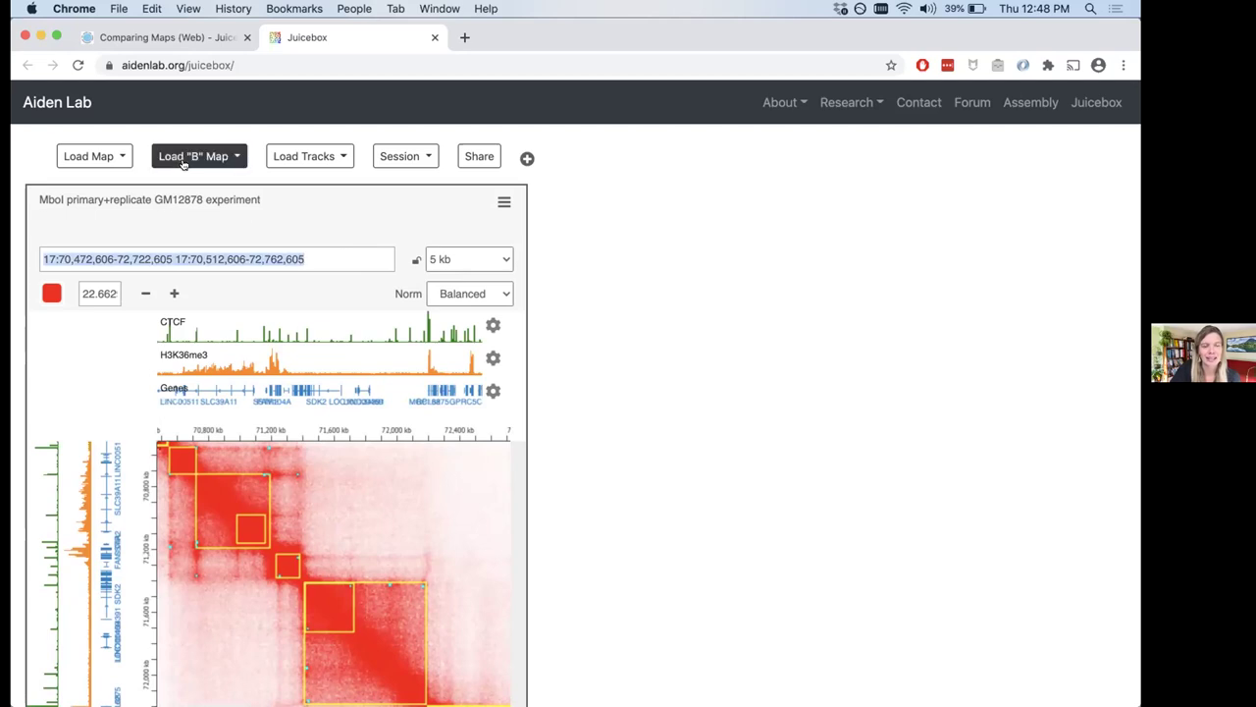
pyautogui.write('21')
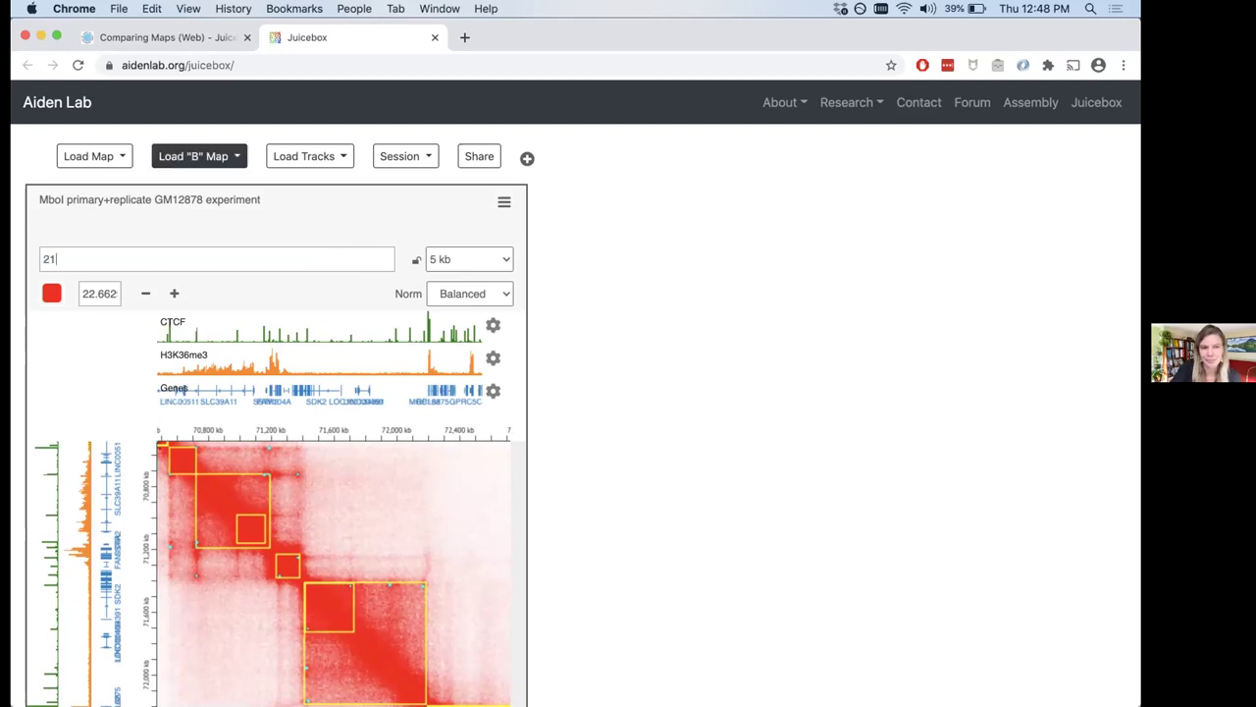
pyautogui.press('Return')
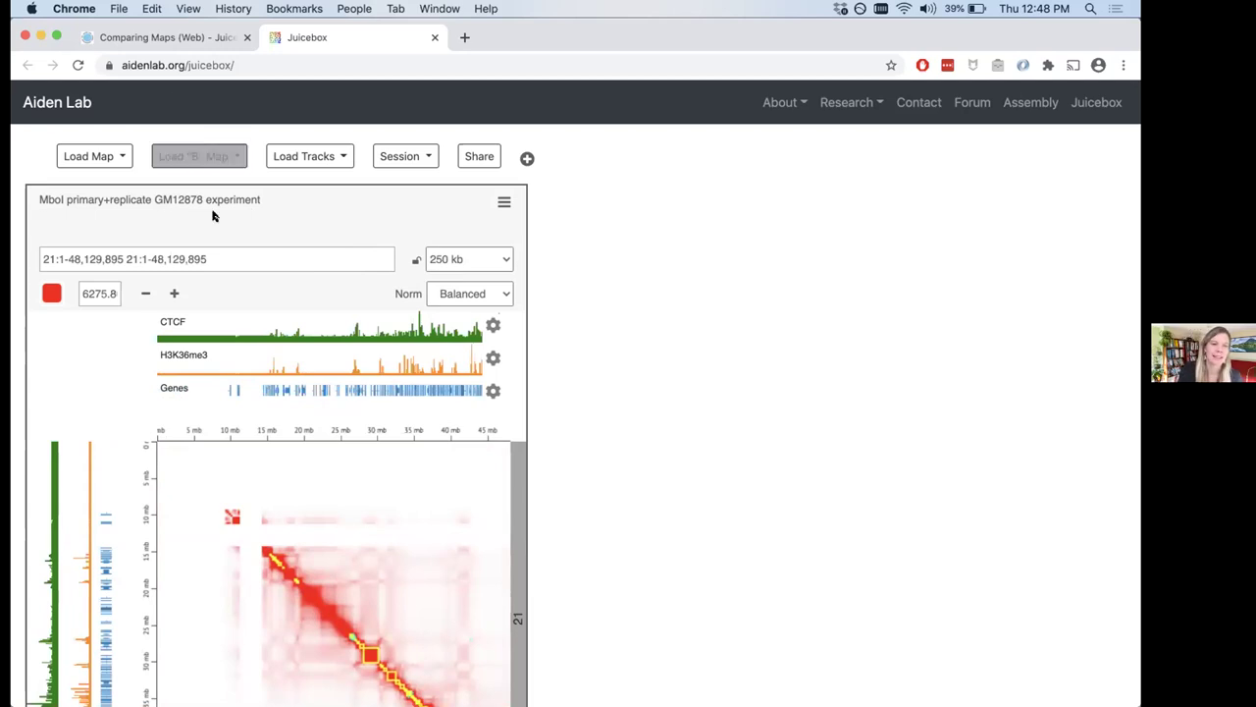
pyautogui.click(218, 260)
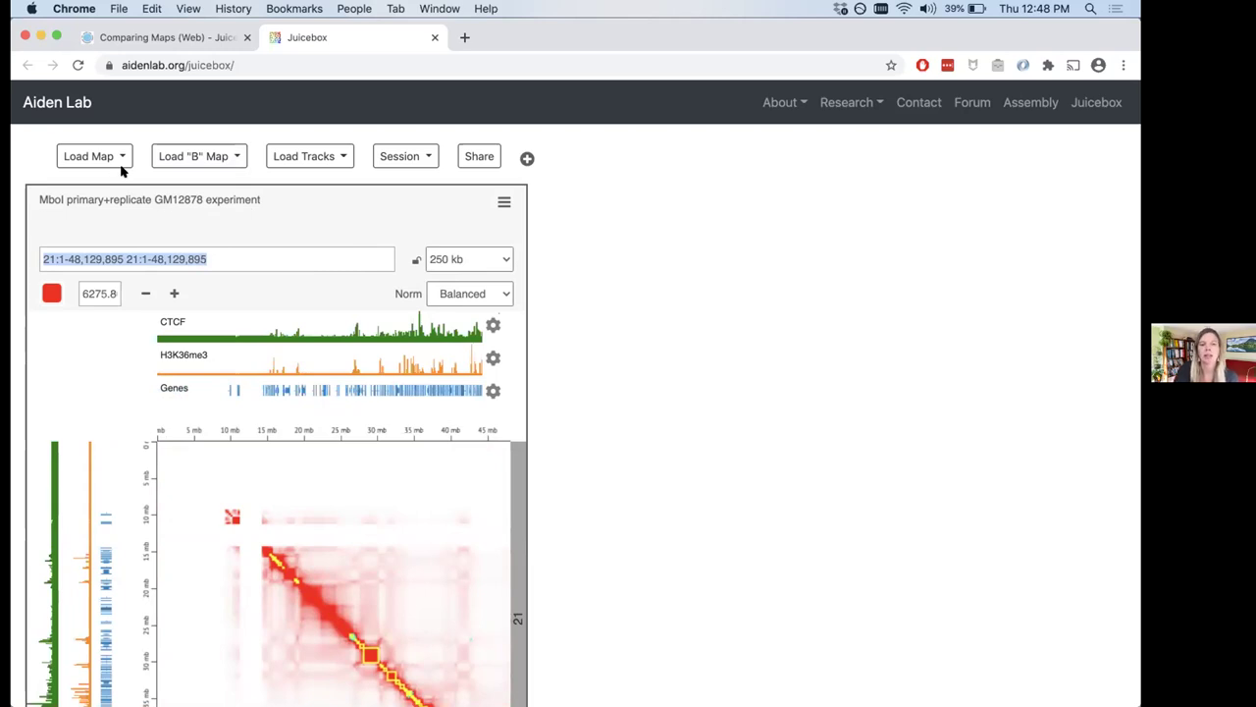
pyautogui.click(475, 259)
pyautogui.click(474, 260)
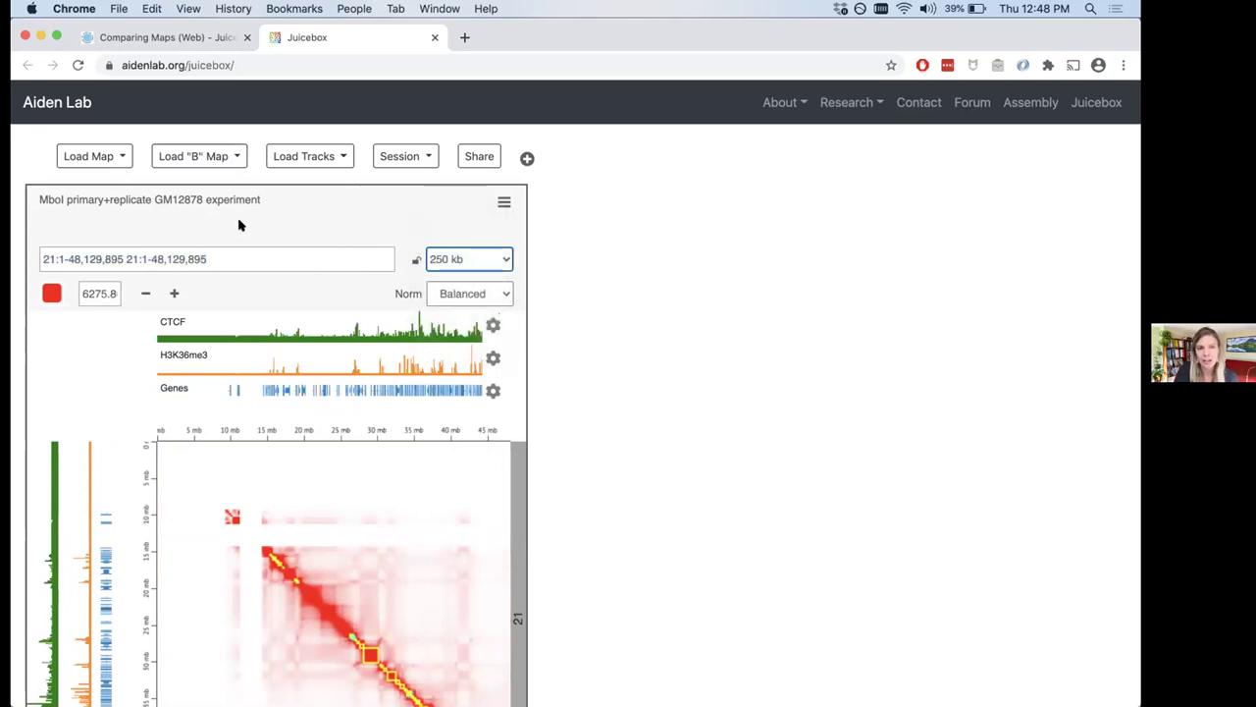
# Go to the ADAMTS1 gene in the GM12878 map by searching for its name.
pyautogui.click(235, 258)
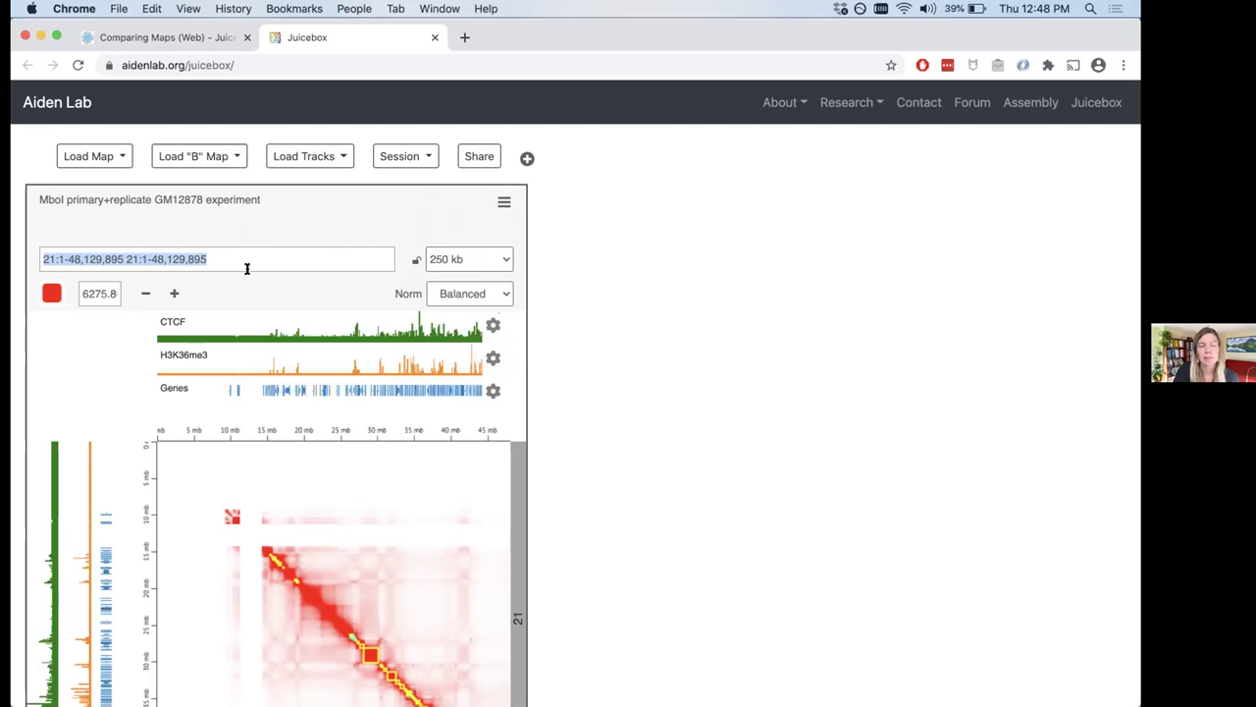
pyautogui.press('BackSpace')
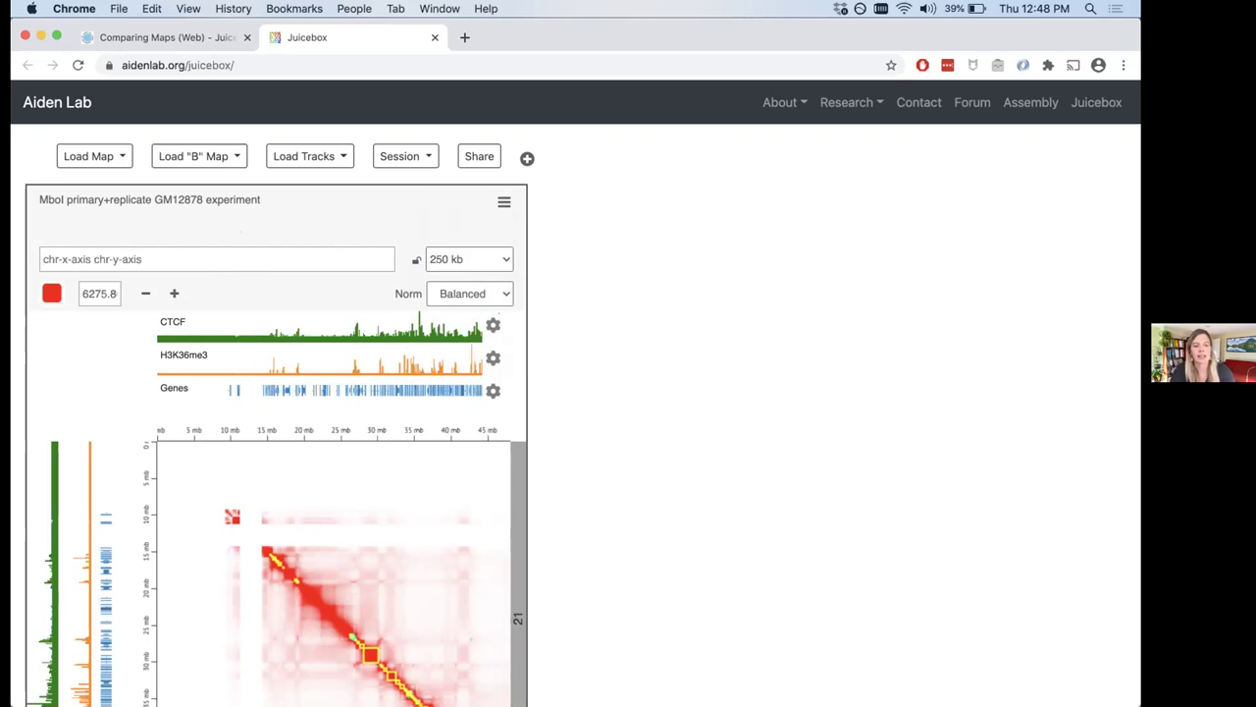
pyautogui.write('AD')
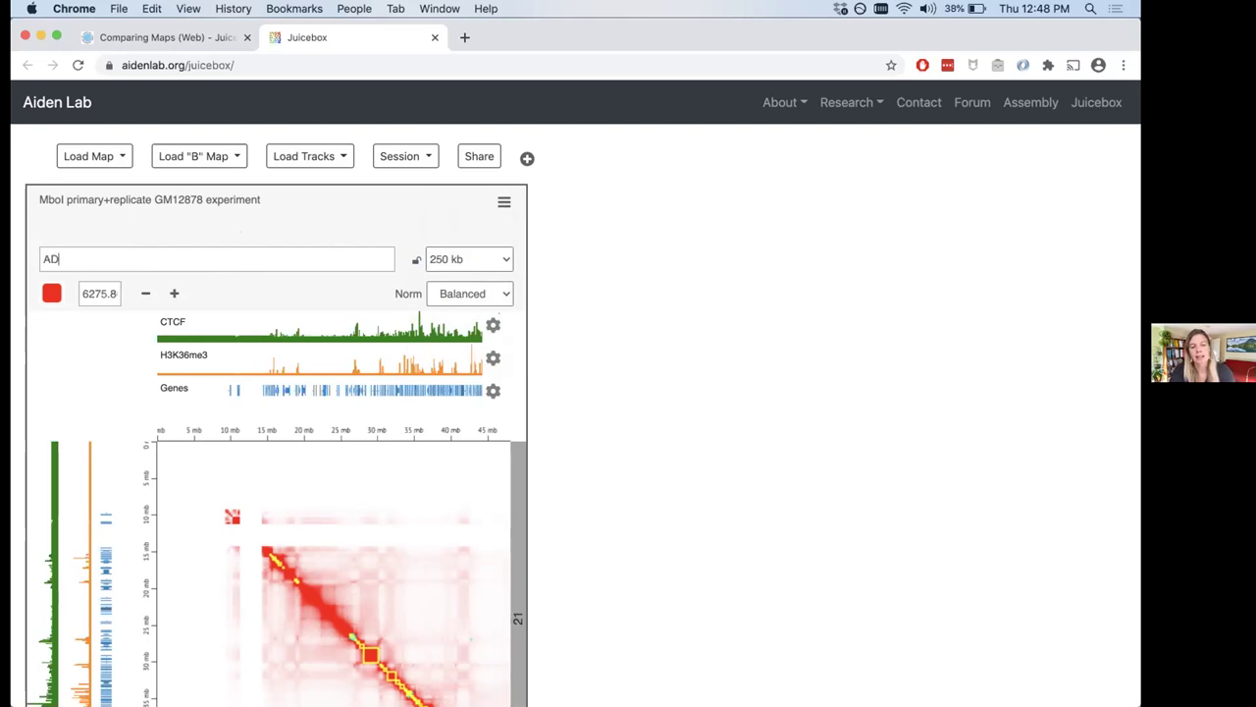
pyautogui.write('AMTS1')
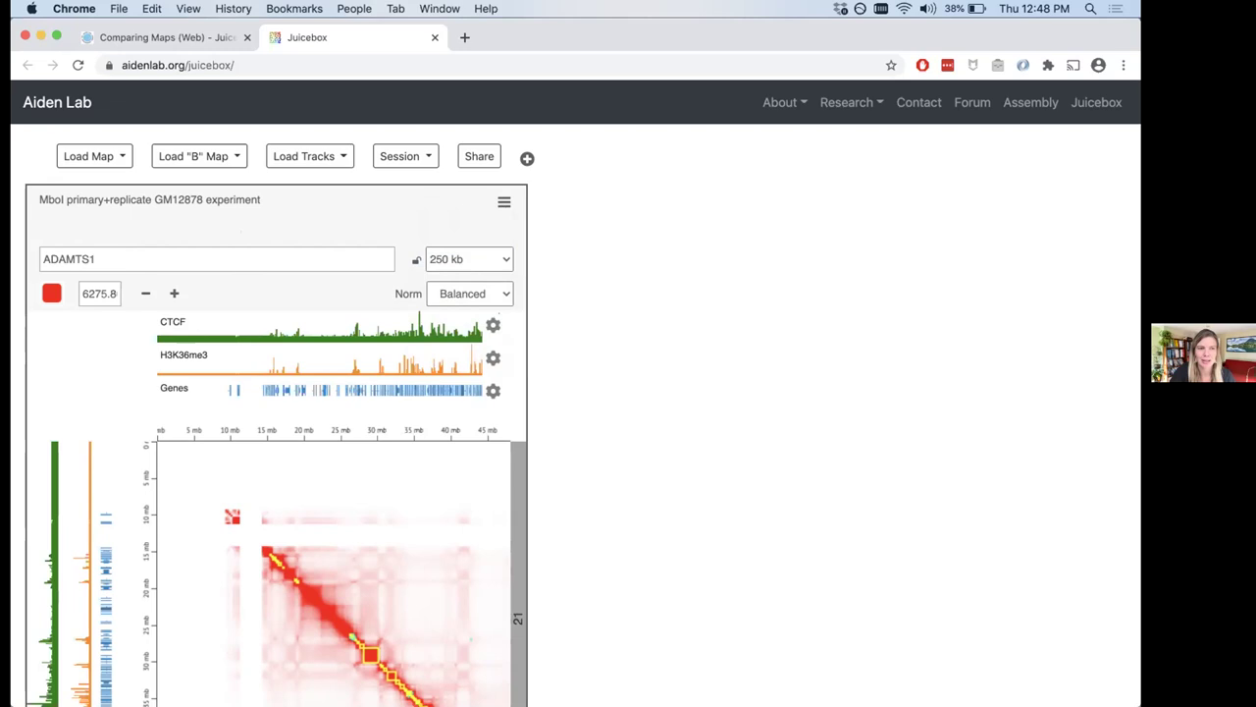
pyautogui.press('Return')
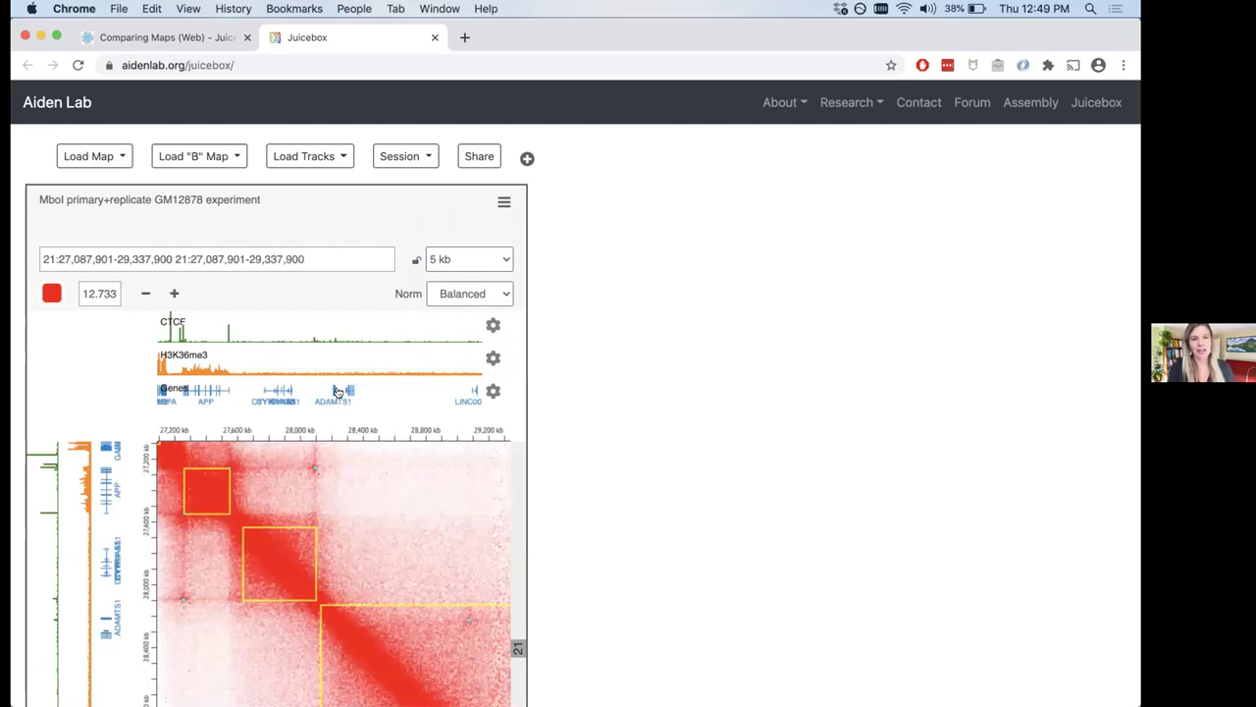
# Pan the GM12878 map along the diagonal to frame the large yellow domain box just past ADAMTS1.
pyautogui.moveTo(392, 549); pyautogui.dragTo(278, 490)
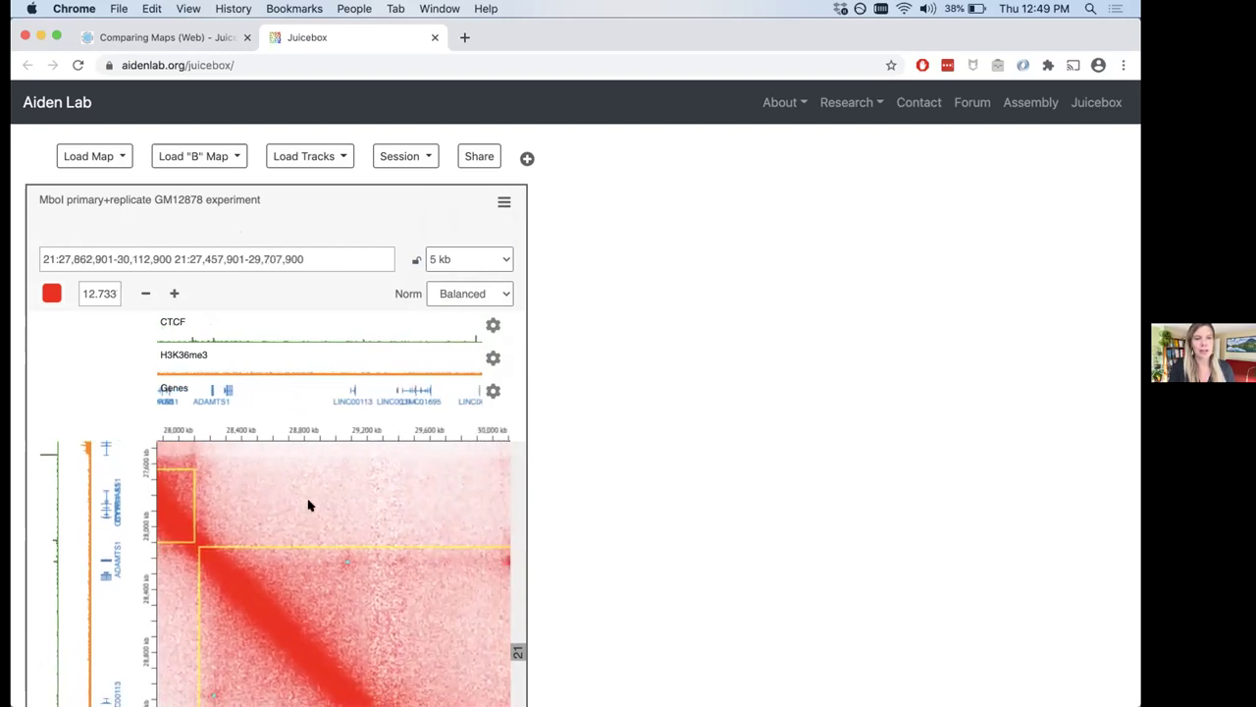
pyautogui.scroll(-5, 308, 505)
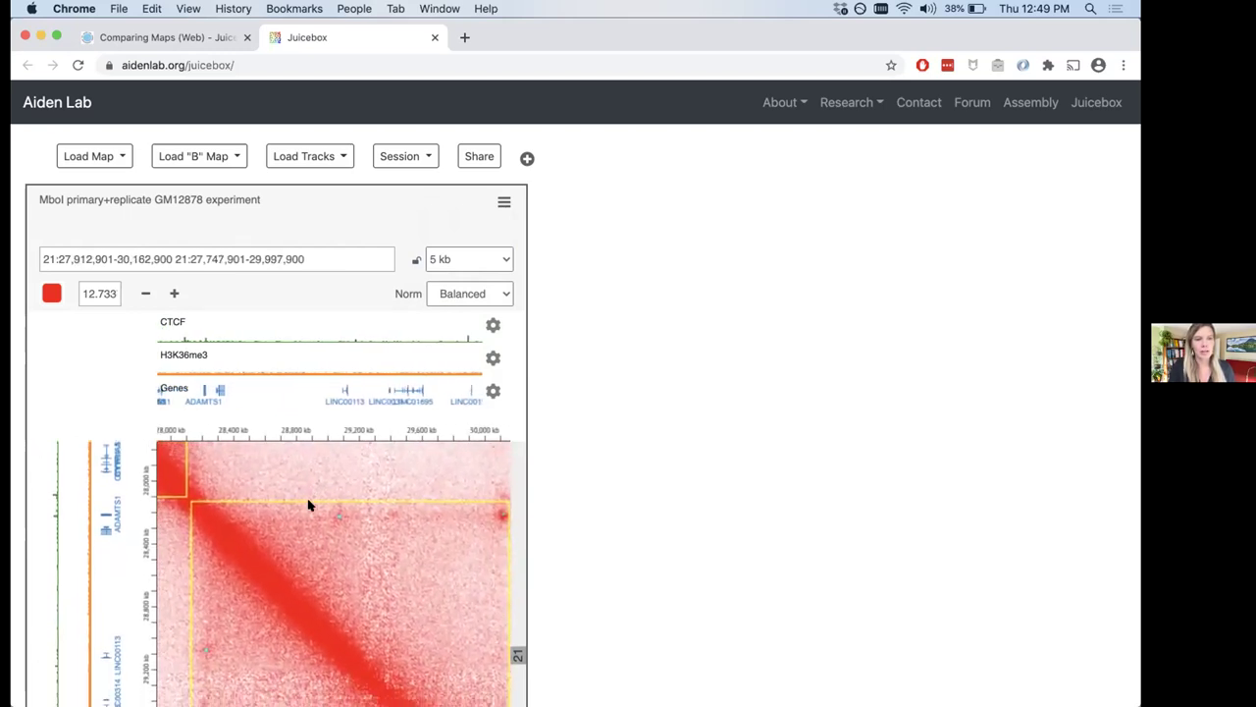
pyautogui.scroll(-5, 309, 504)
pyautogui.hscroll(3, 334, 511)
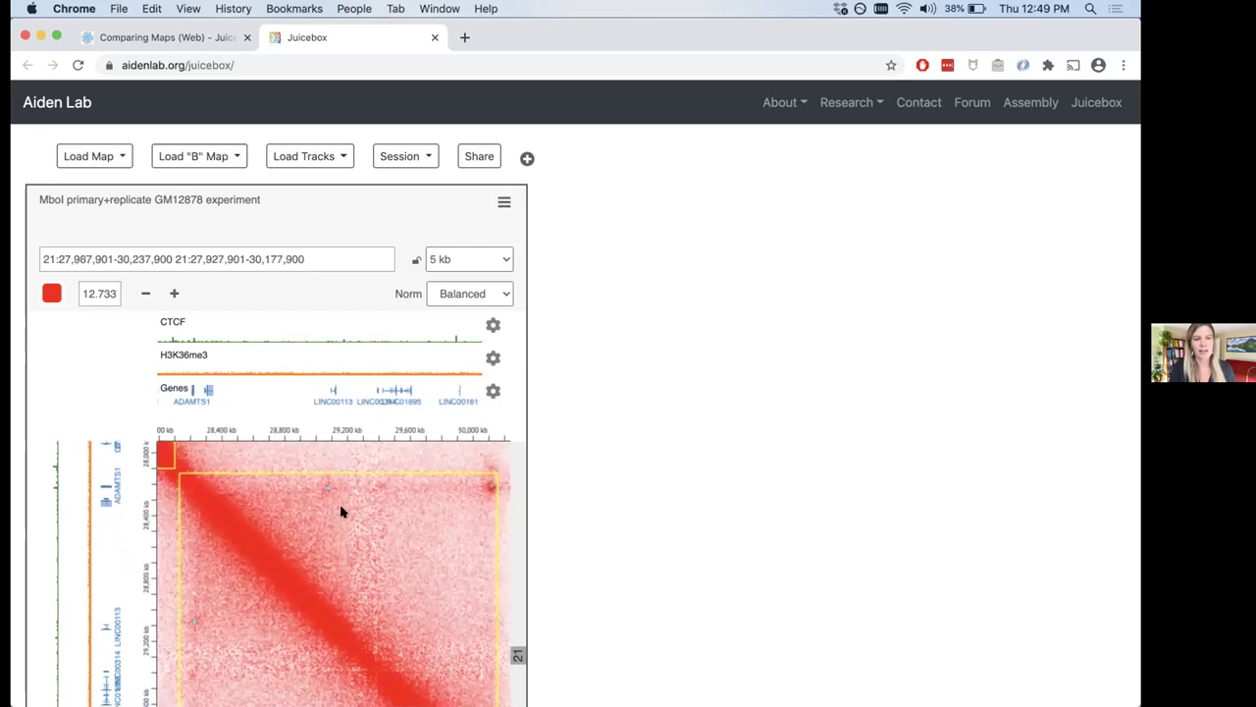
pyautogui.scroll(2, 347, 477)
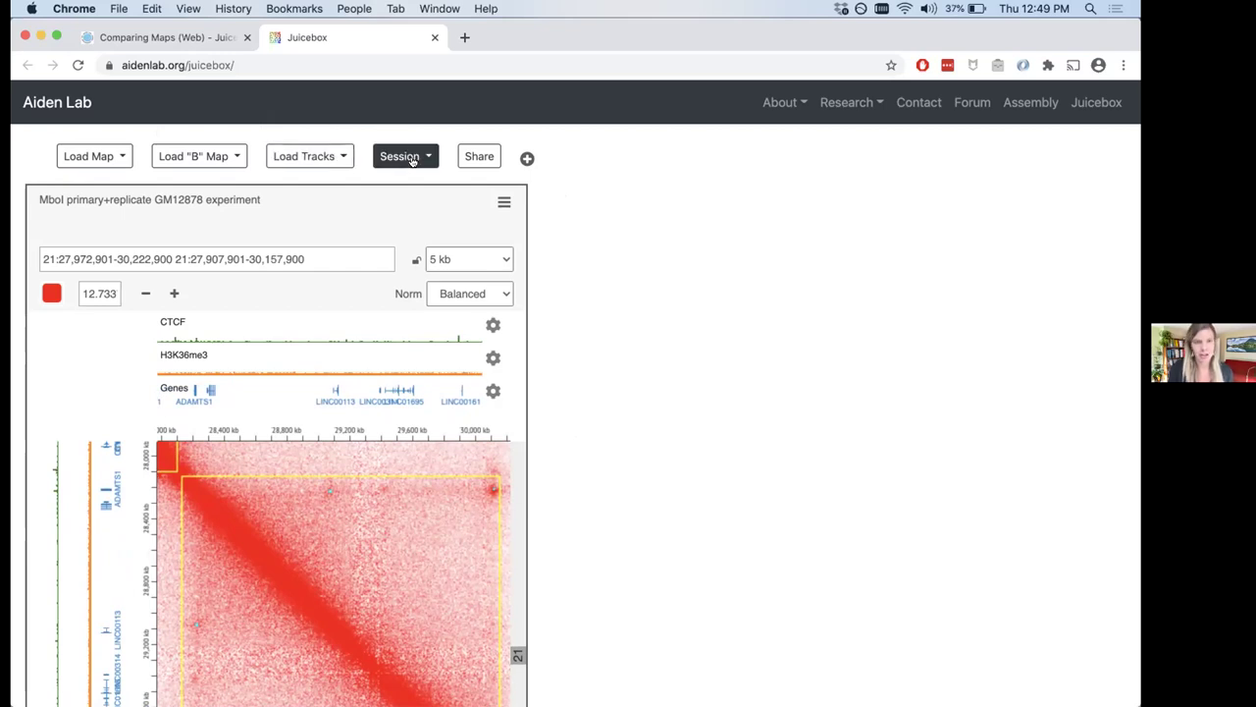
# Add a second, empty map panel alongside the GM12878 map.
pyautogui.click(527, 160)
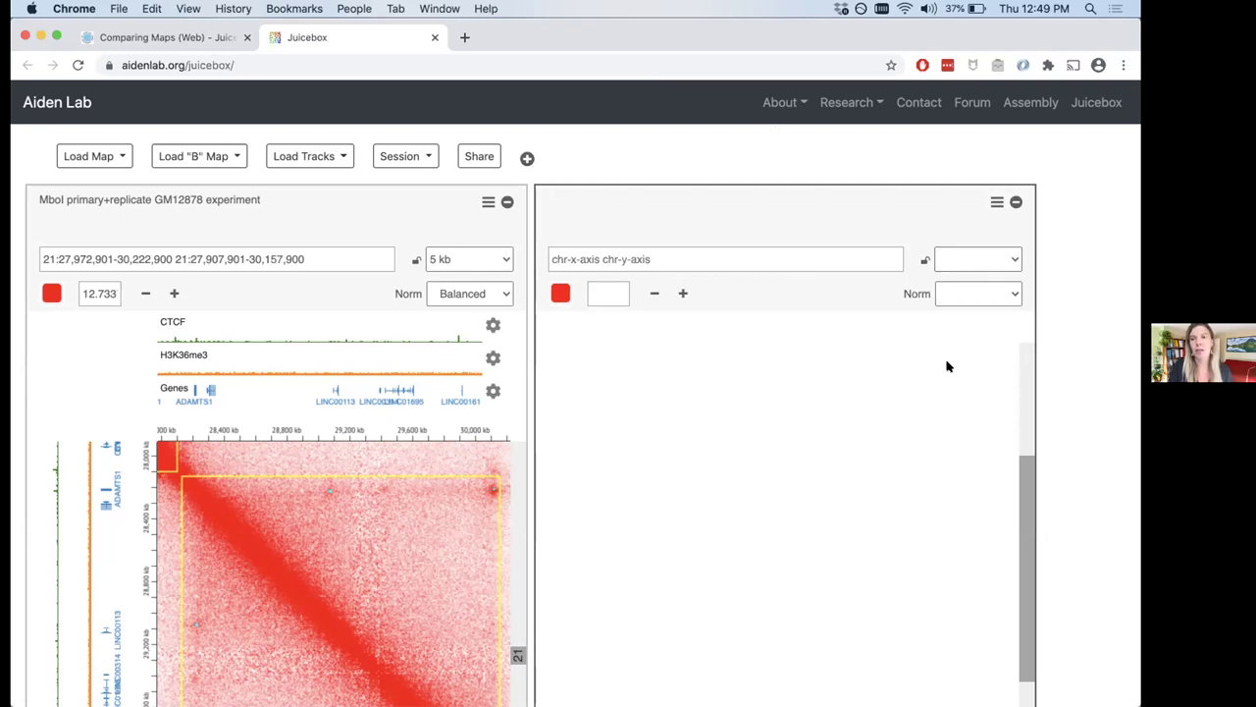
# Narrow the browser window to examine how the two map panels stack, and restore its full width.
pyautogui.moveTo(1135, 39); pyautogui.dragTo(1024, 36)
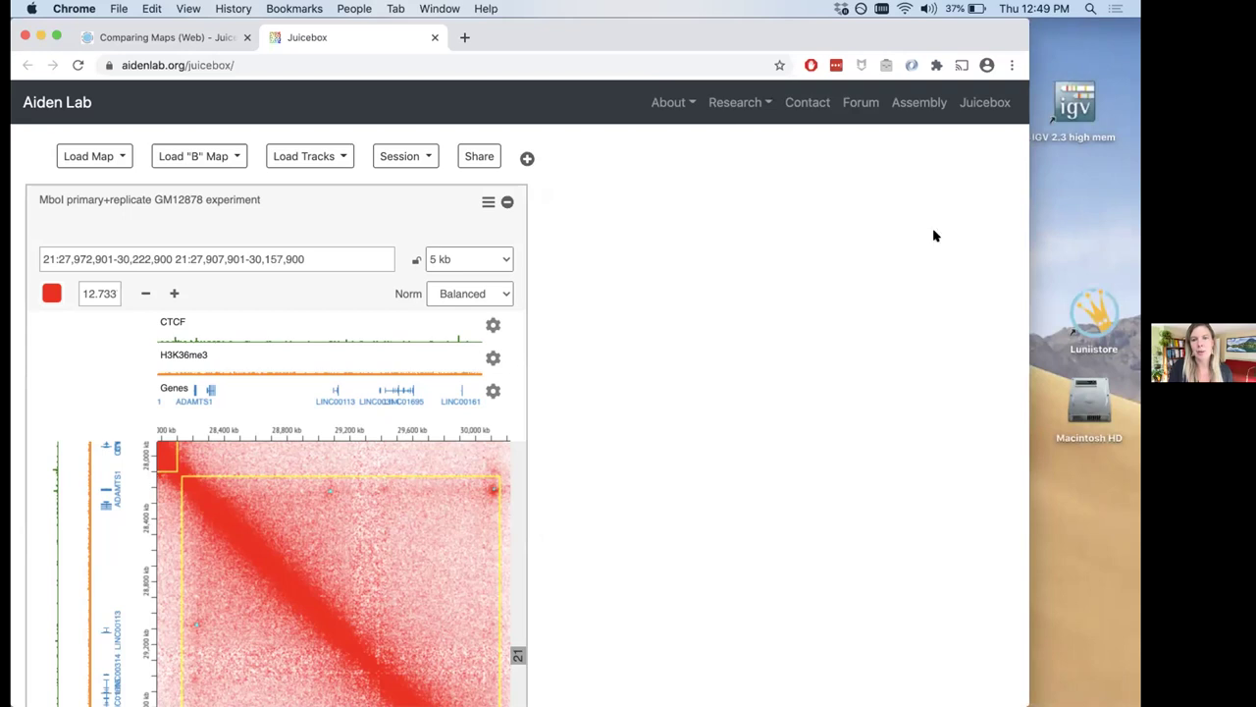
pyautogui.scroll(-5, 841, 412)
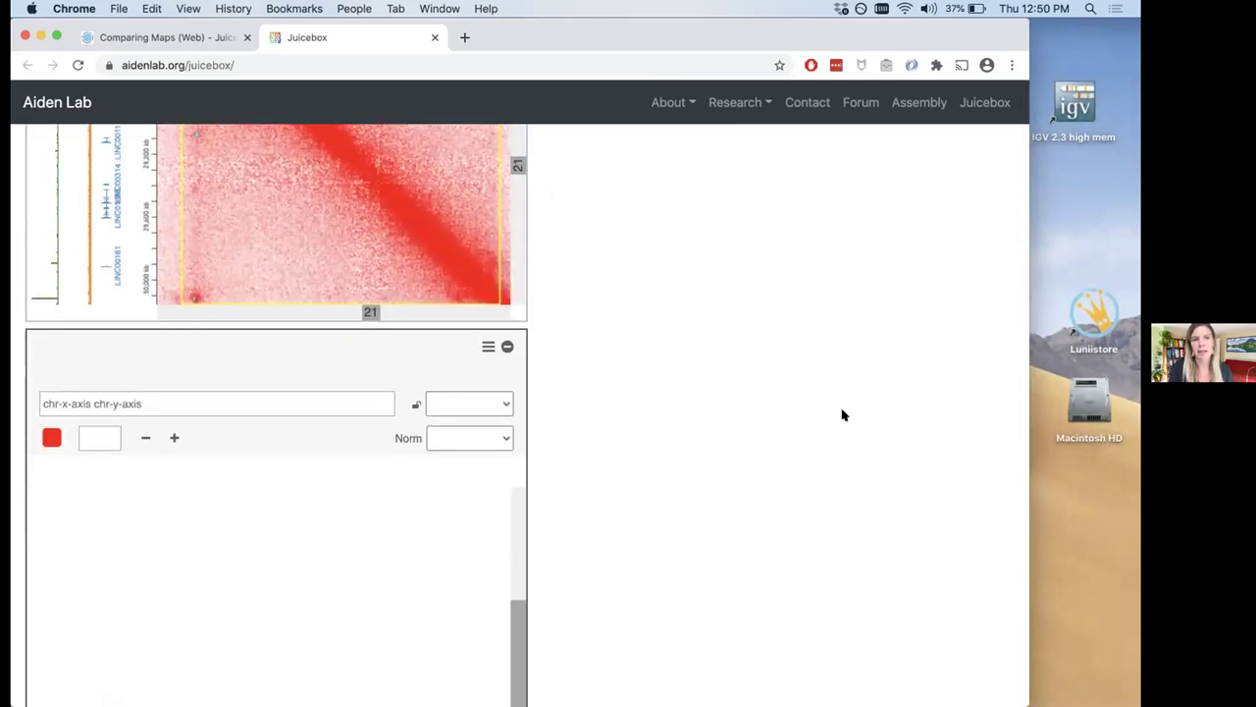
pyautogui.scroll(-2, 841, 414)
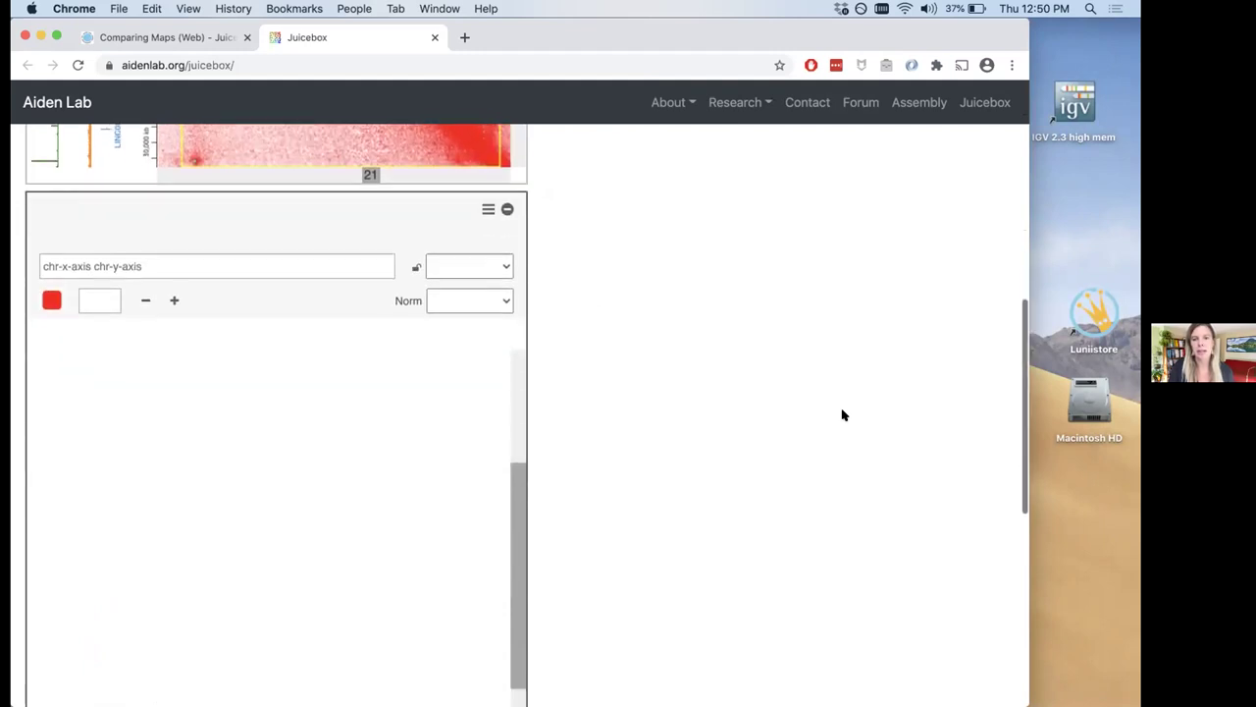
pyautogui.scroll(7, 841, 414)
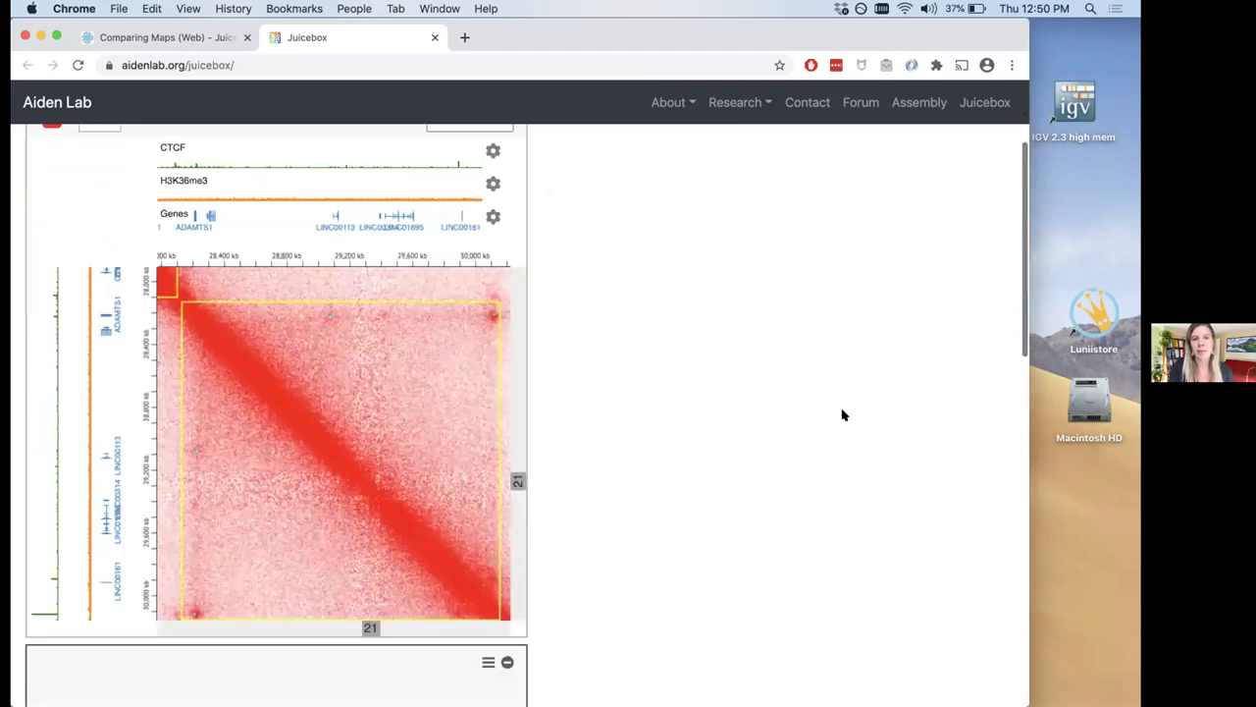
pyautogui.scroll(-4, 841, 414)
pyautogui.scroll(5, 842, 414)
pyautogui.scroll(-1, 841, 414)
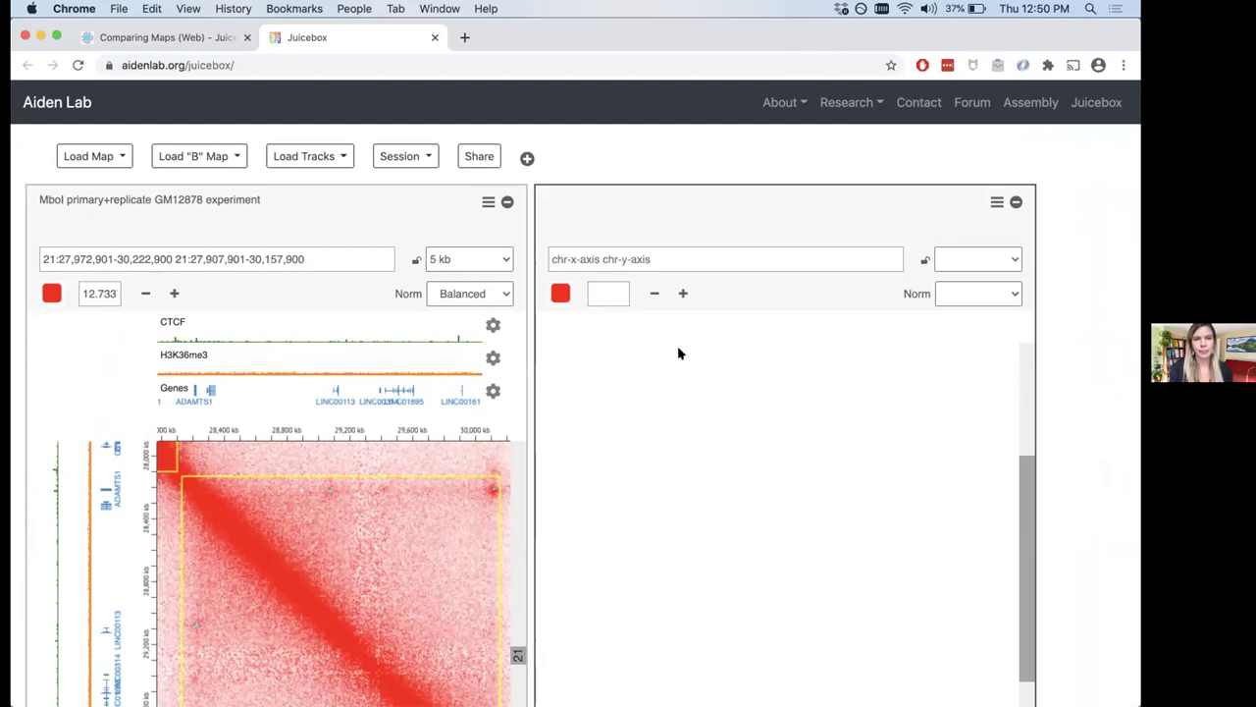
# Switch the active panel between the empty one and the GM12878 map, checking the map loading options for each.
pyautogui.scroll(-1, 617, 157)
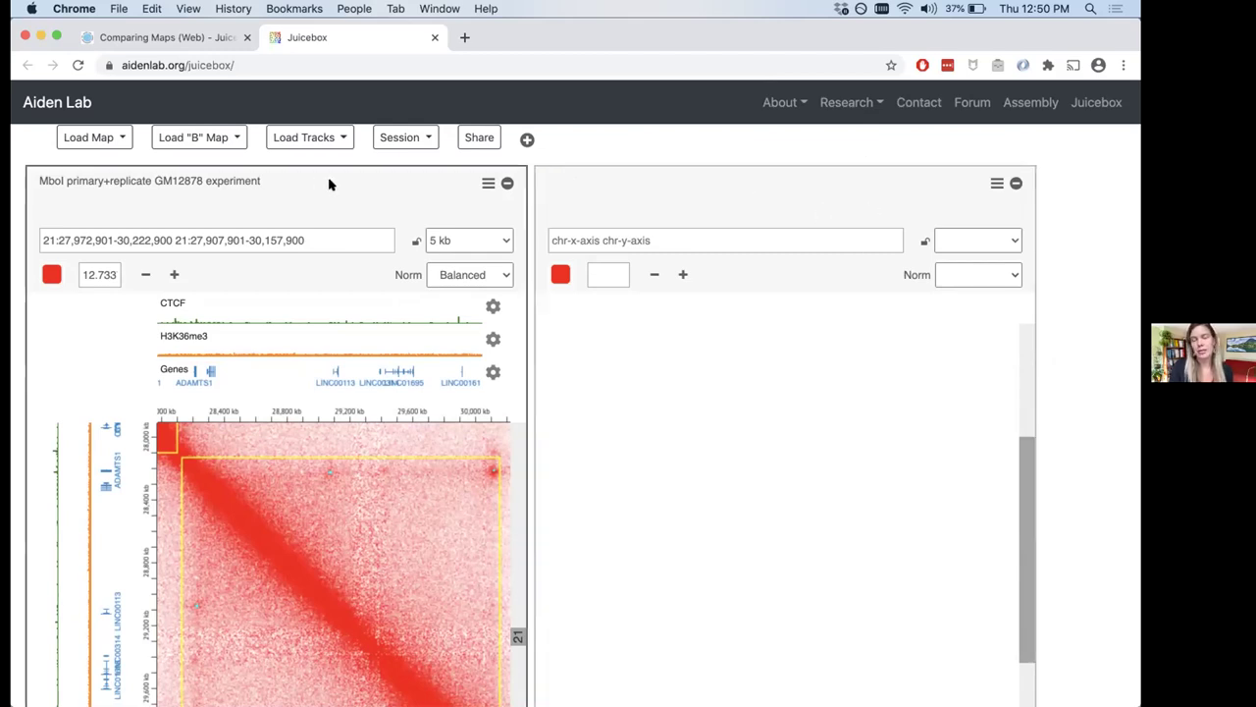
pyautogui.click(575, 201)
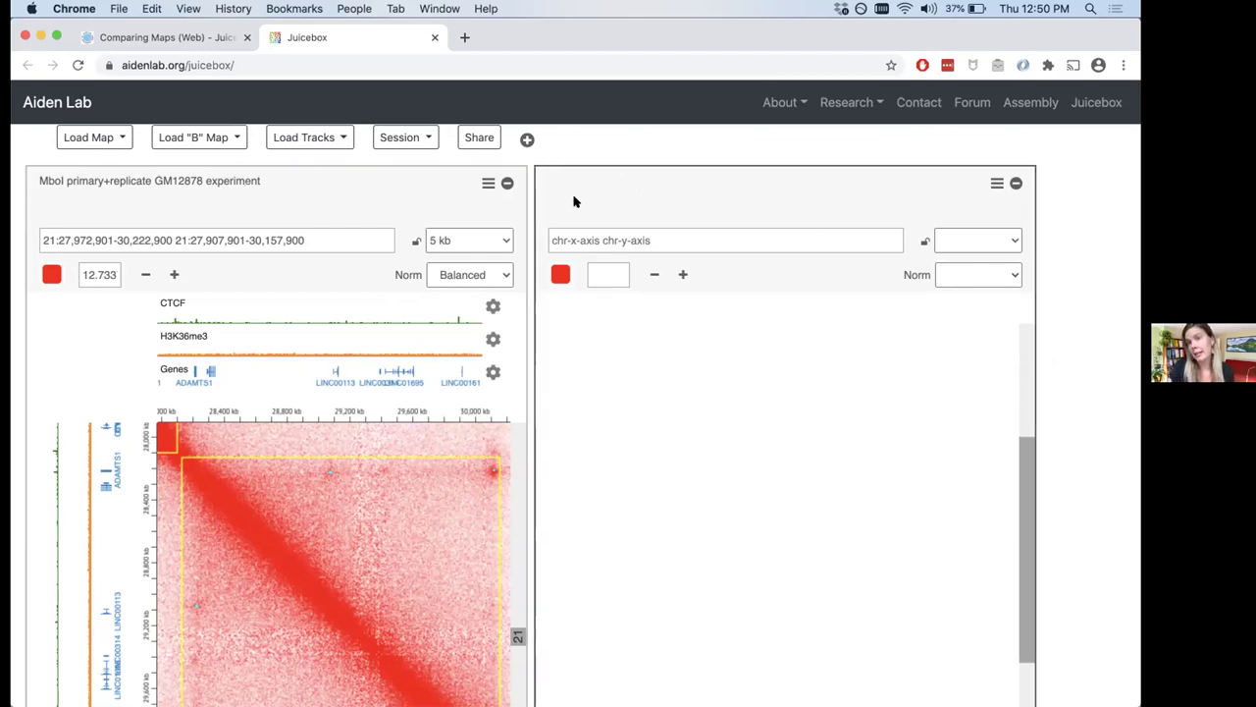
pyautogui.scroll(1, 575, 201)
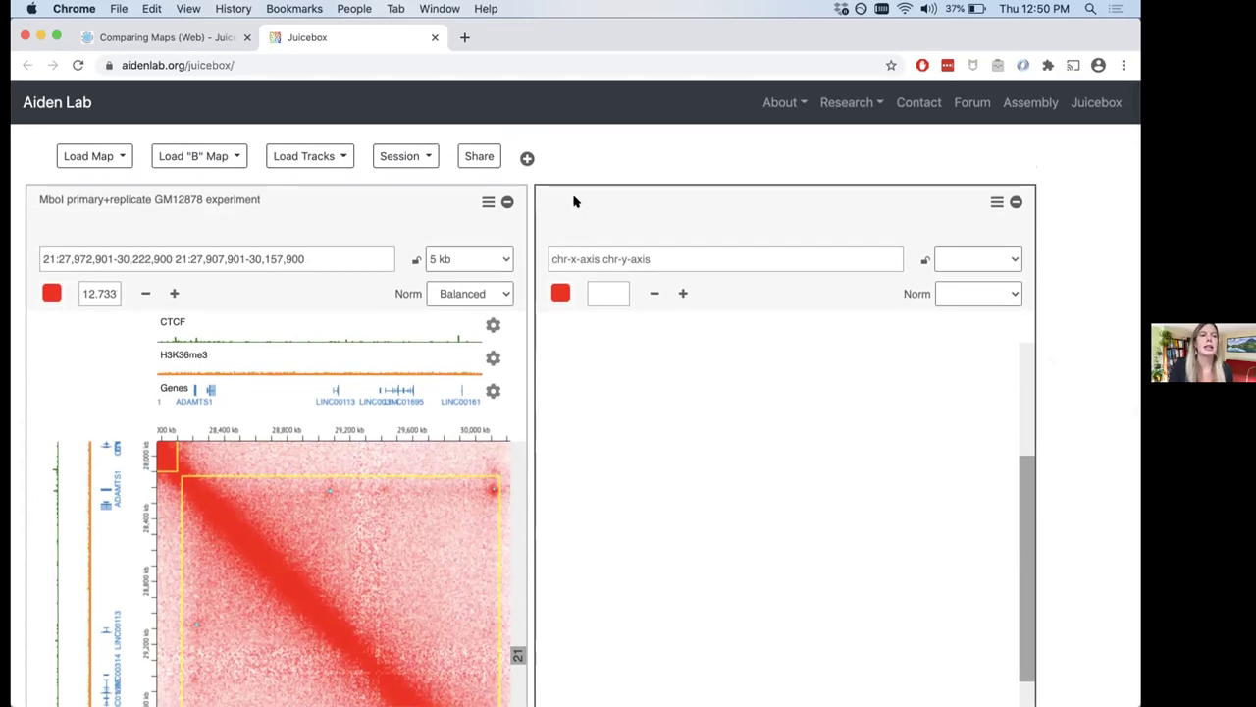
pyautogui.click(88, 156)
pyautogui.click(89, 156)
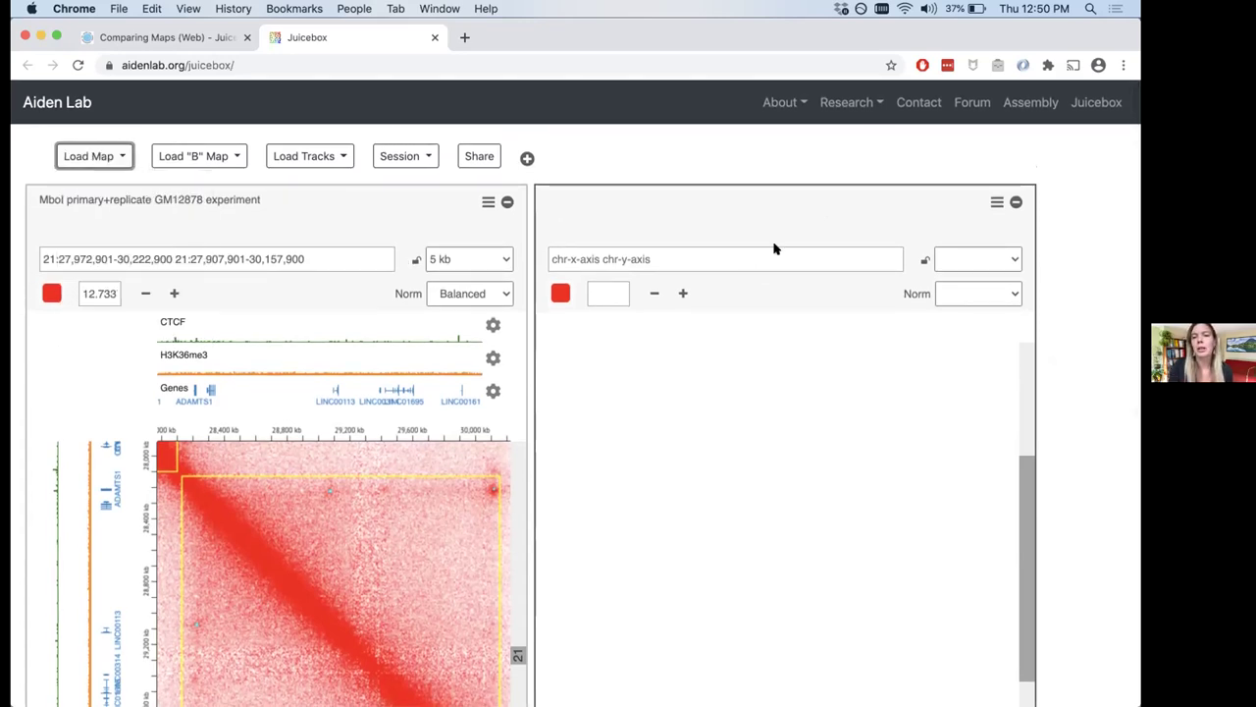
pyautogui.click(397, 199)
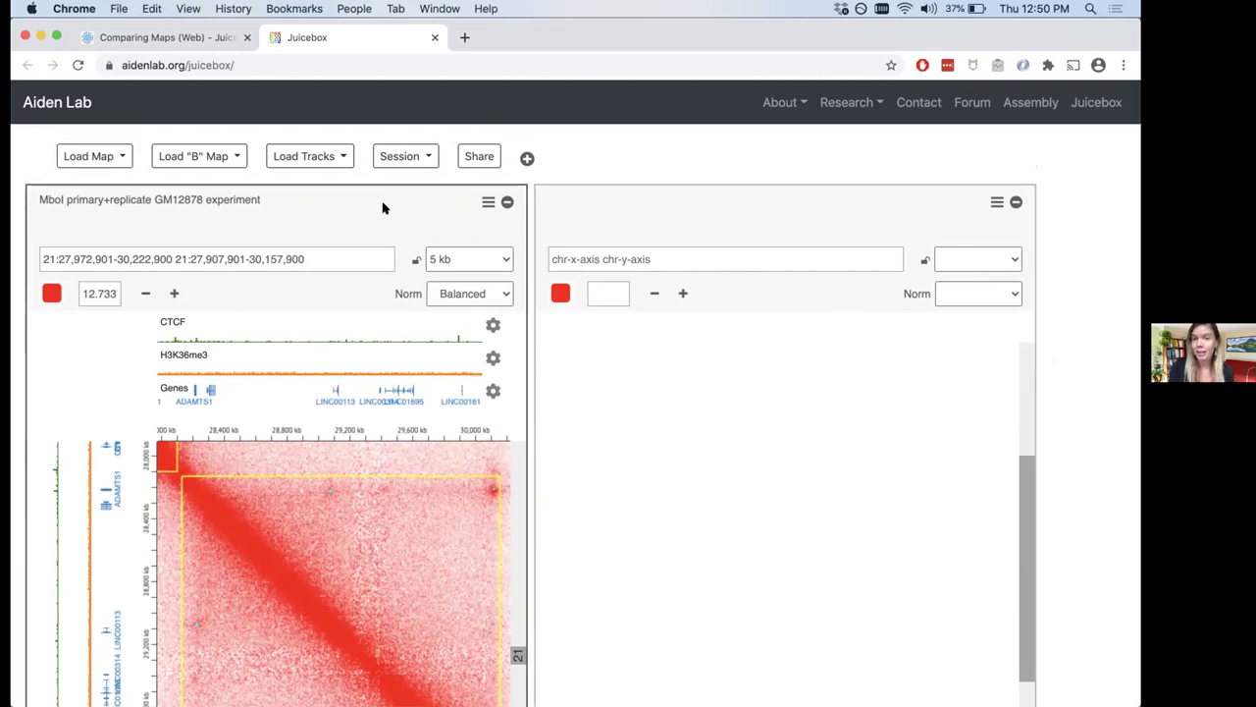
pyautogui.click(110, 154)
pyautogui.click(110, 154)
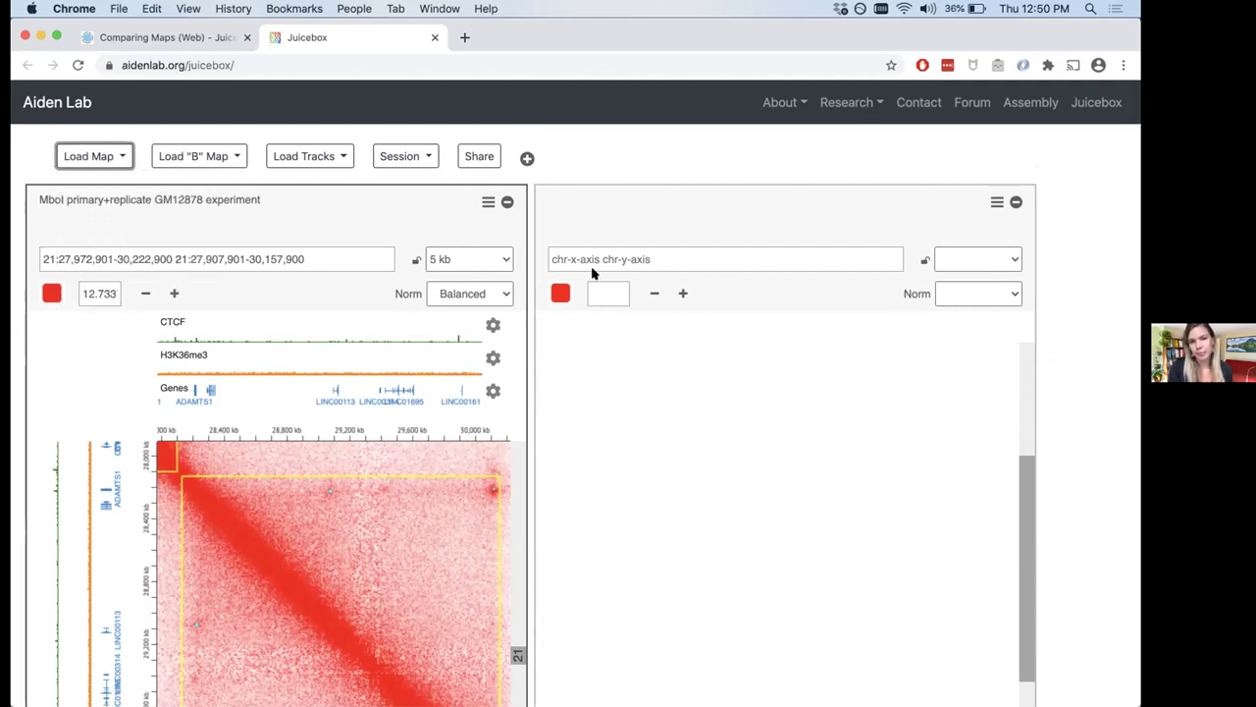
# Search the ENCODE contact maps for IMR-90 and load the in-situ MboI map ENCFF999YXX, covering BioReps 1 and 2, into the empty panel.
pyautogui.click(596, 196)
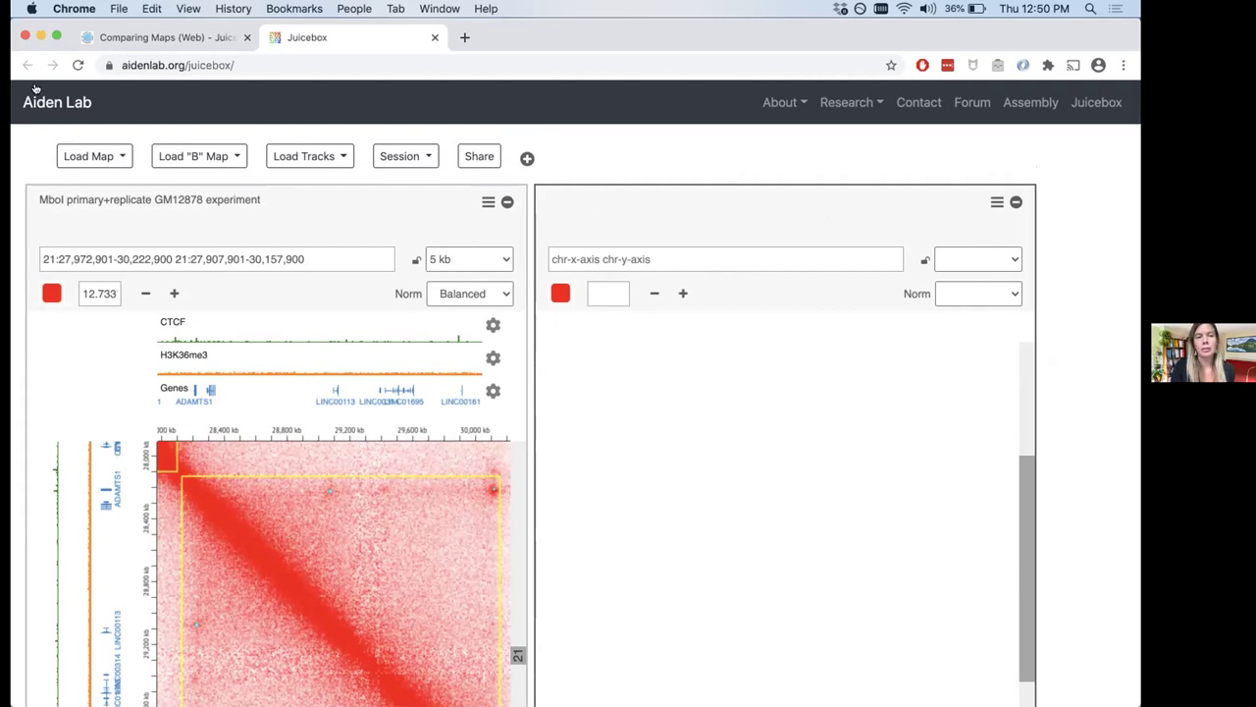
pyautogui.click(97, 155)
pyautogui.click(106, 211)
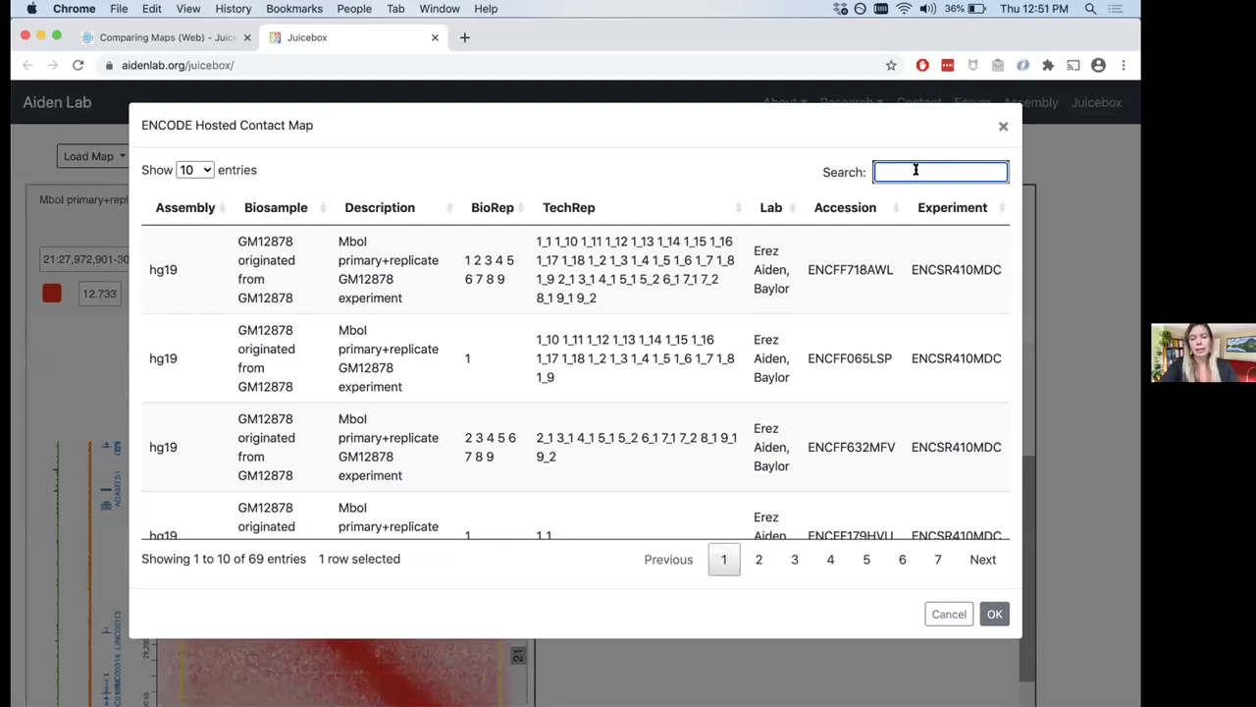
pyautogui.write('IM')
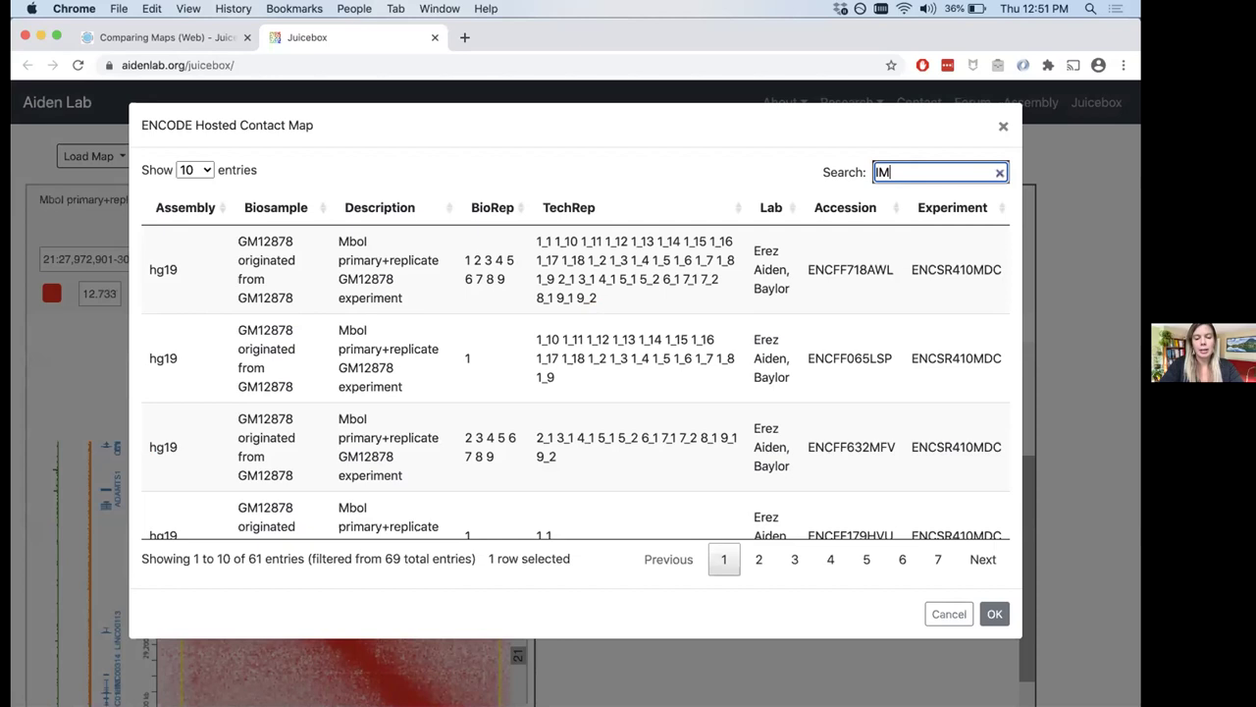
pyautogui.write('R-90')
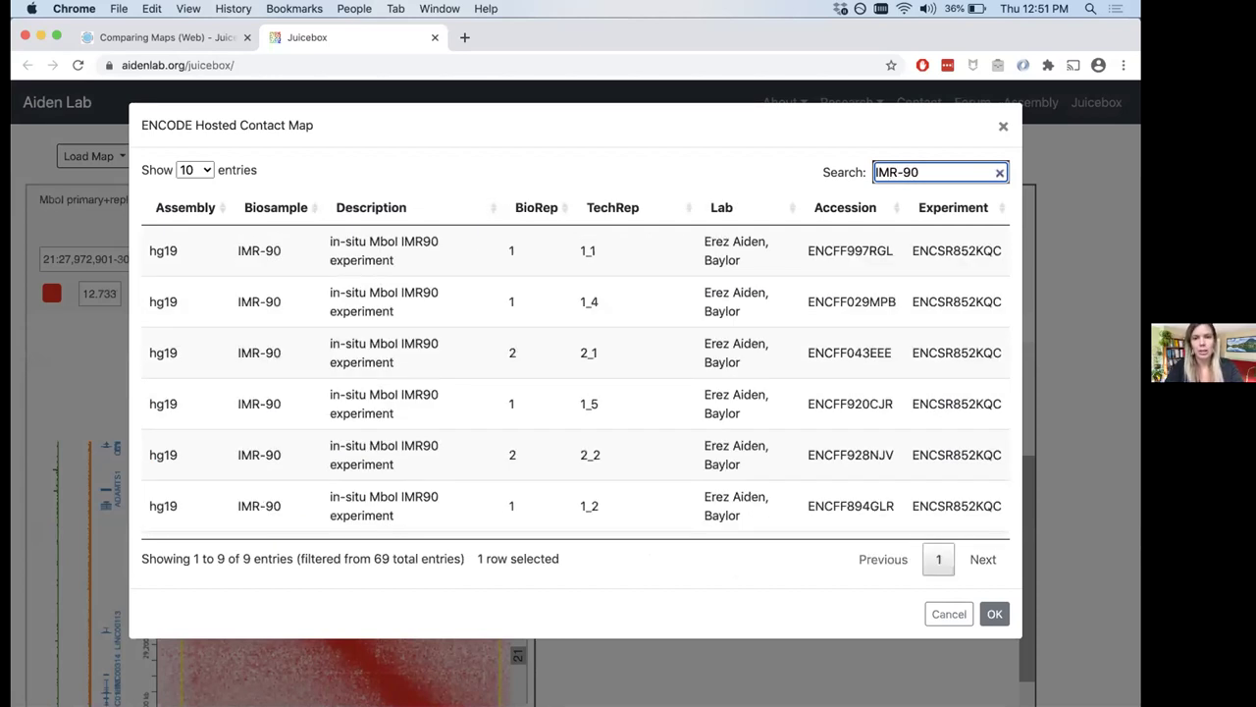
pyautogui.scroll(-3, 576, 383)
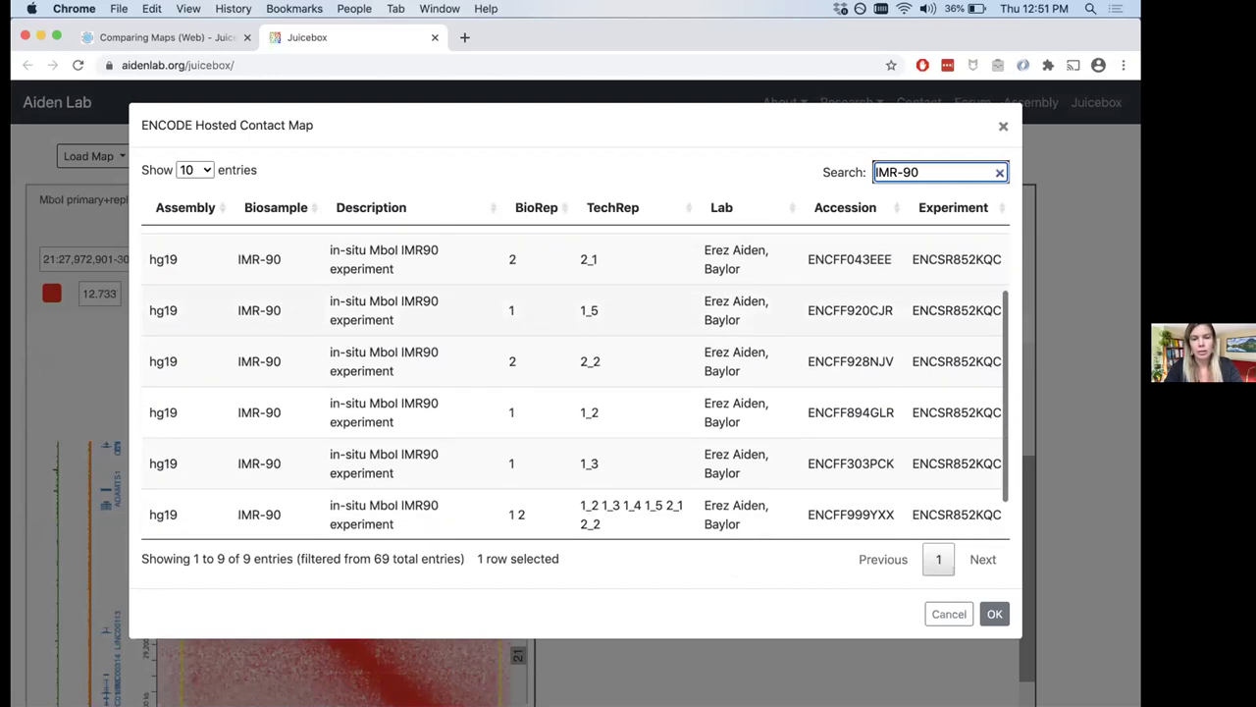
pyautogui.scroll(-1, 791, 365)
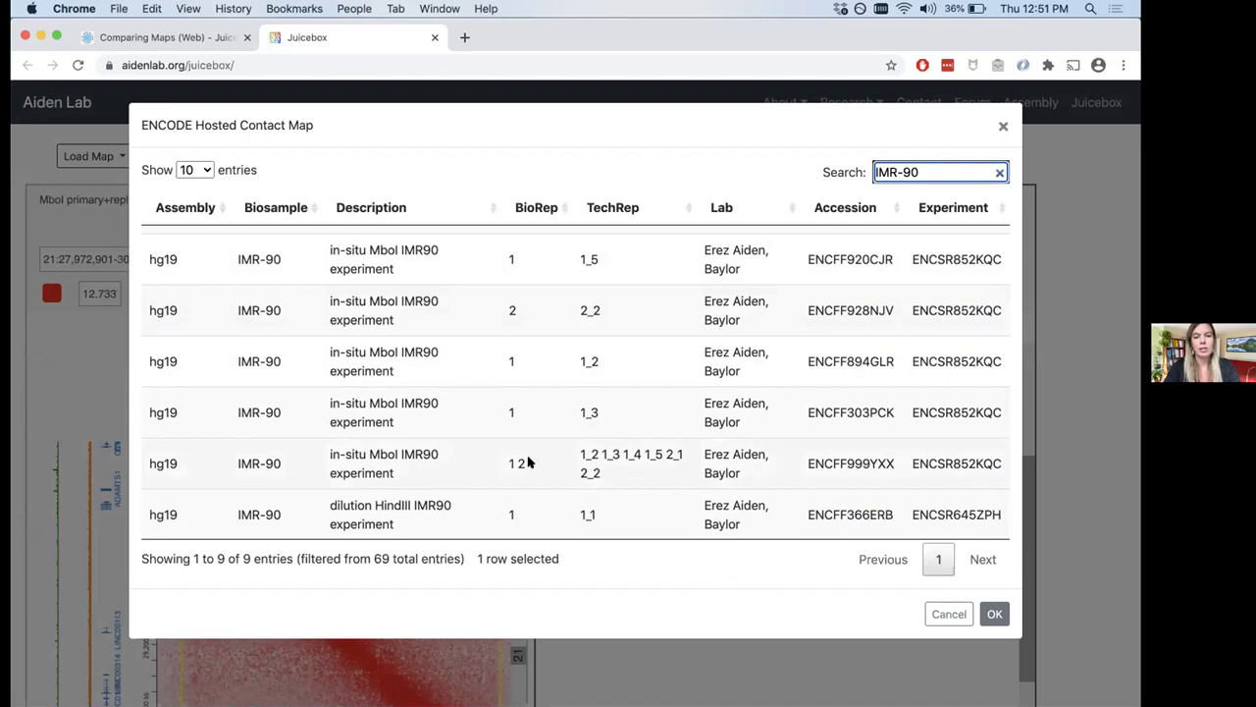
pyautogui.click(645, 453)
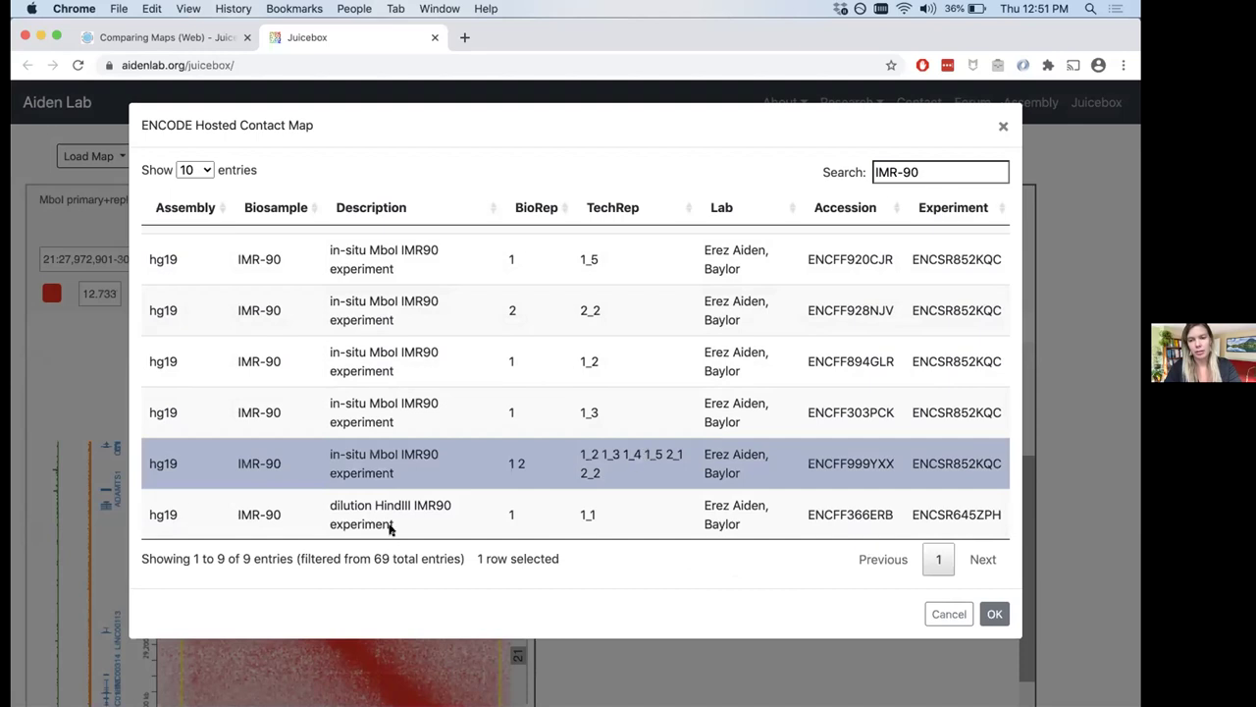
pyautogui.click(995, 614)
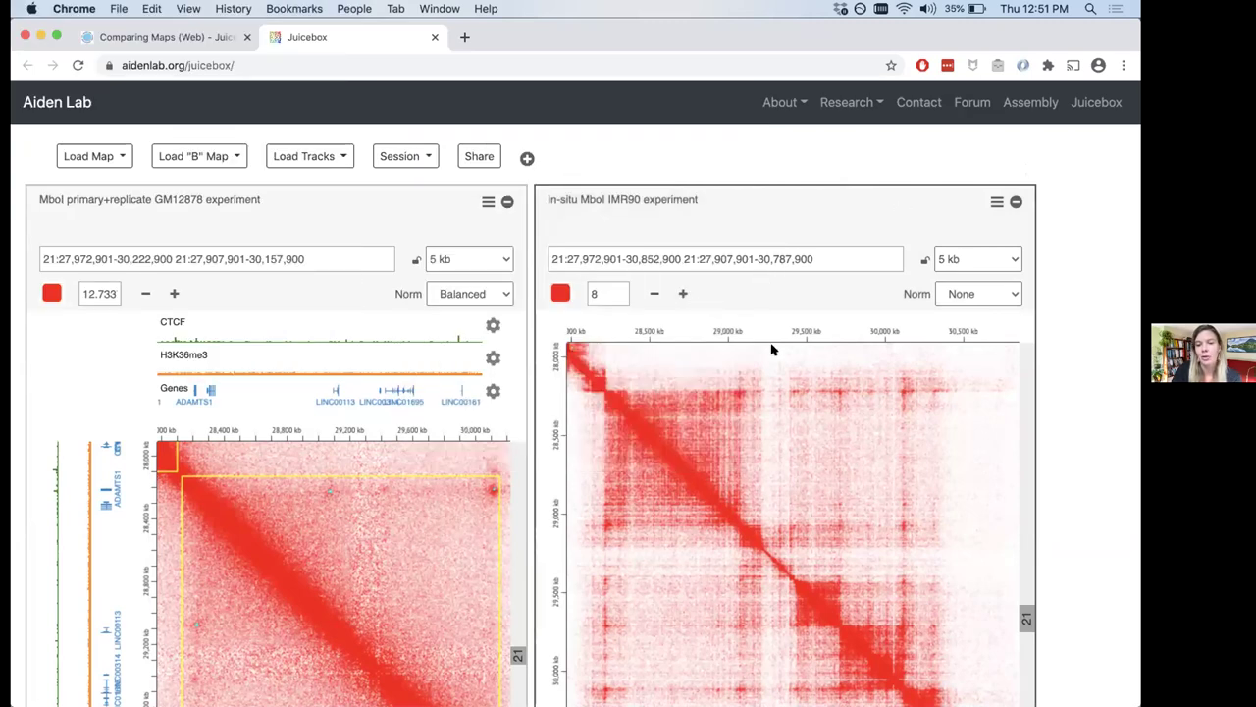
# Set the IMR90 map's normalization to Balanced and review the GM12878 map's resolution choices, keeping 5 kb.
pyautogui.scroll(-3, 1000, 443)
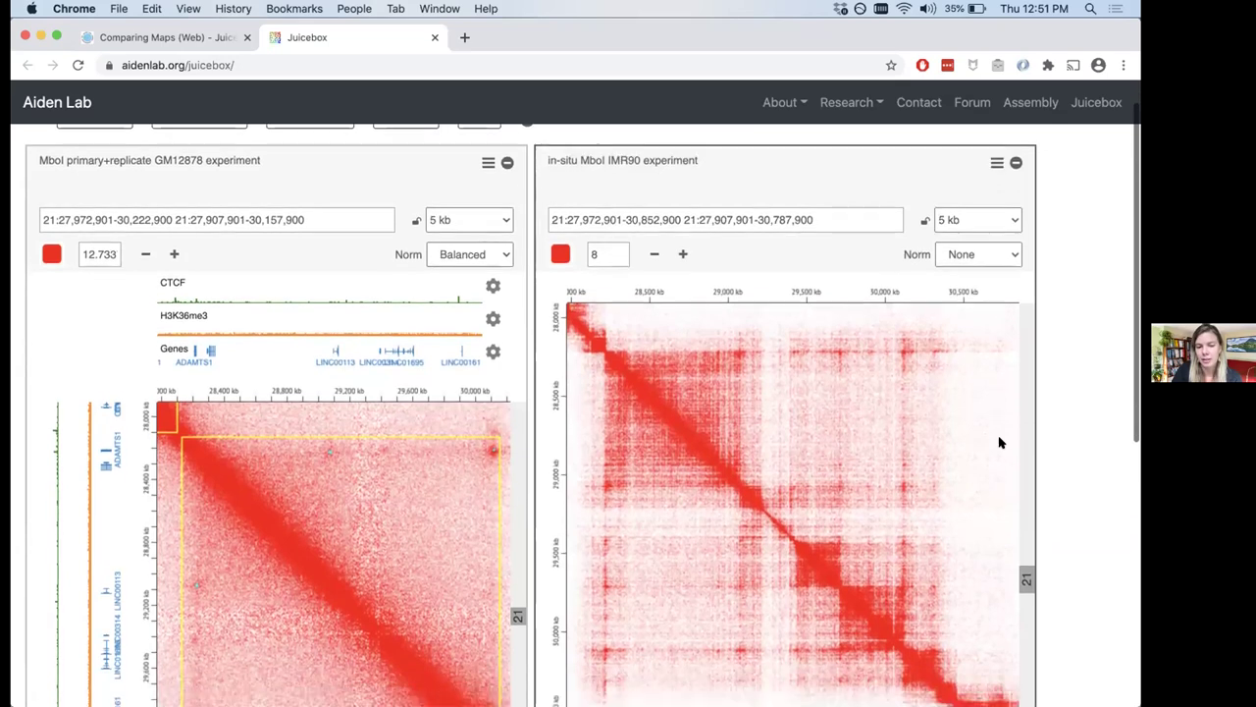
pyautogui.scroll(3, 1000, 443)
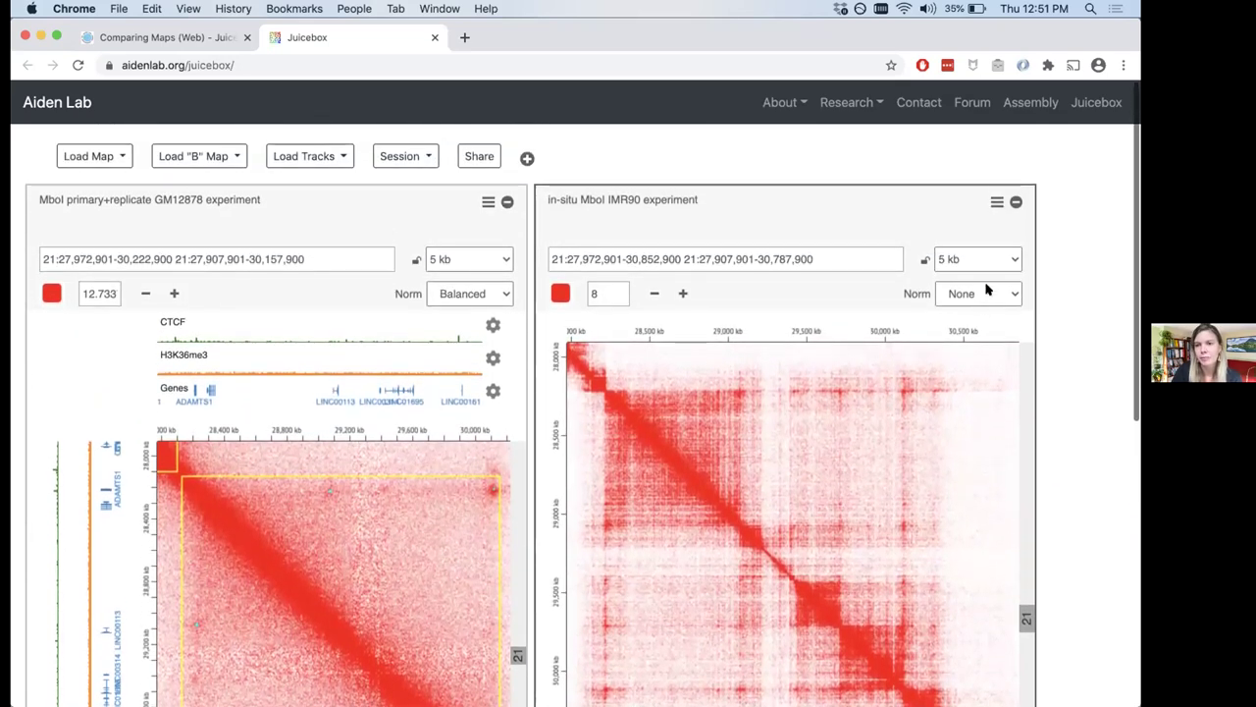
pyautogui.click(987, 293)
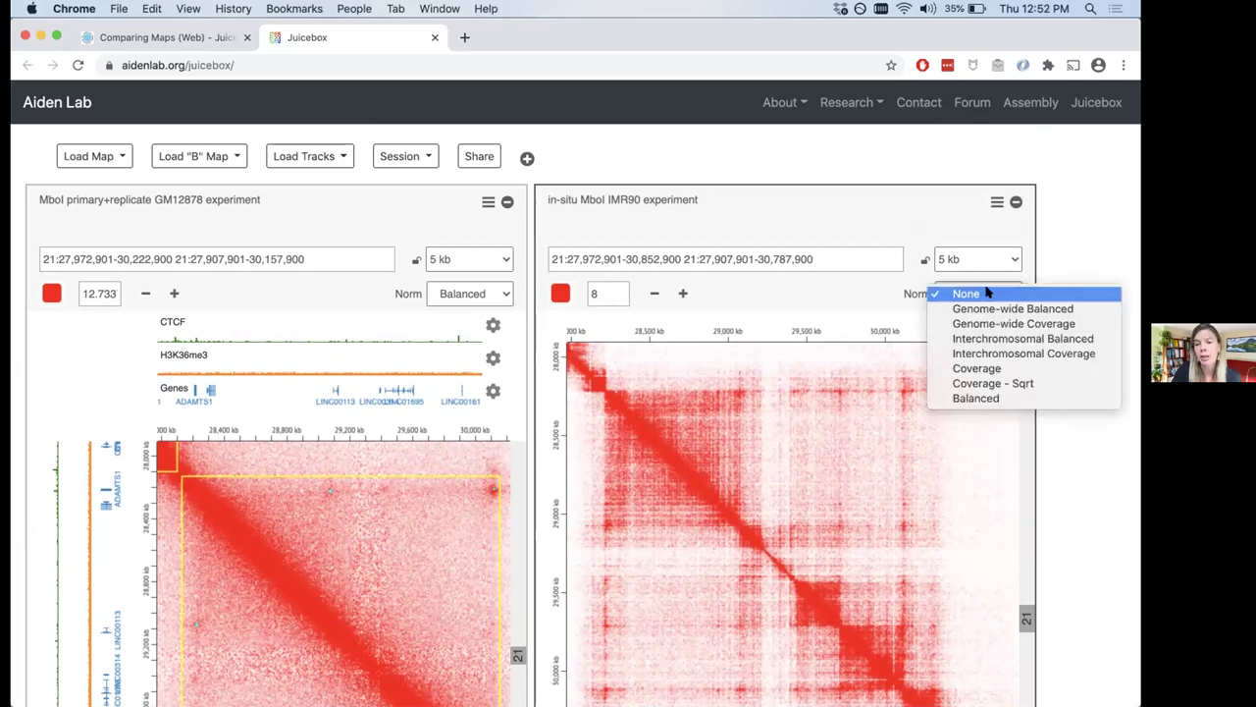
pyautogui.click(971, 398)
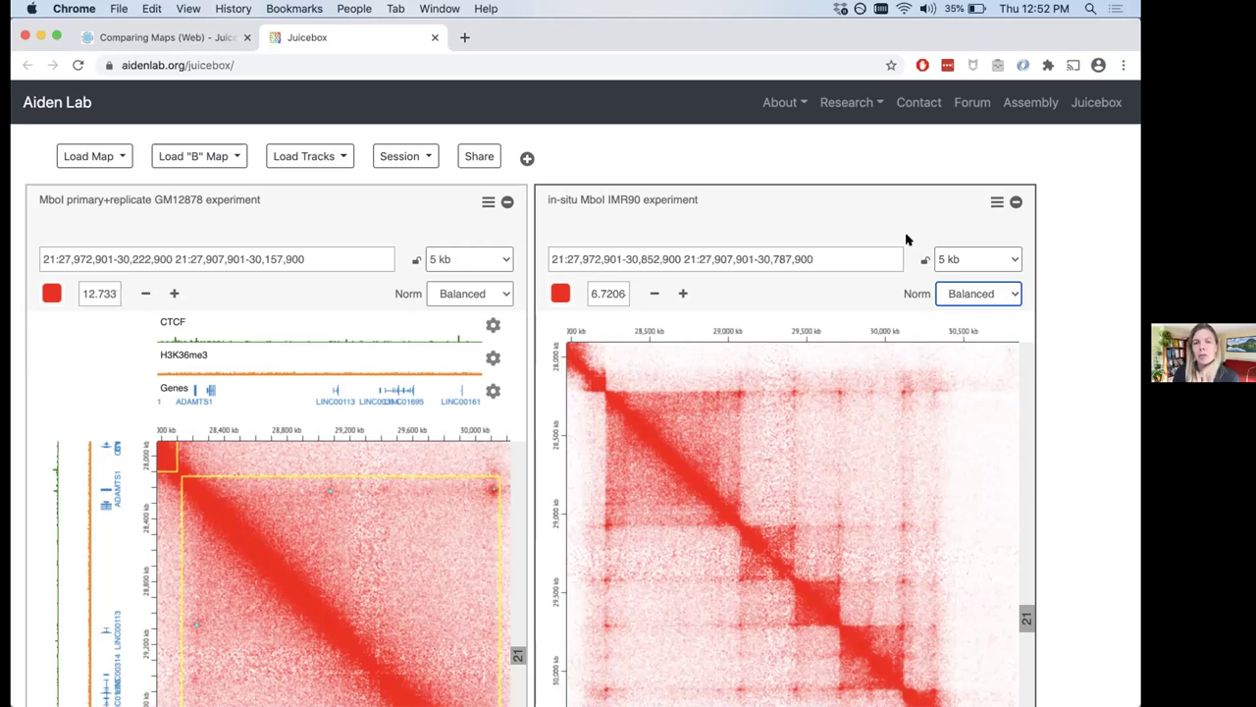
pyautogui.click(508, 260)
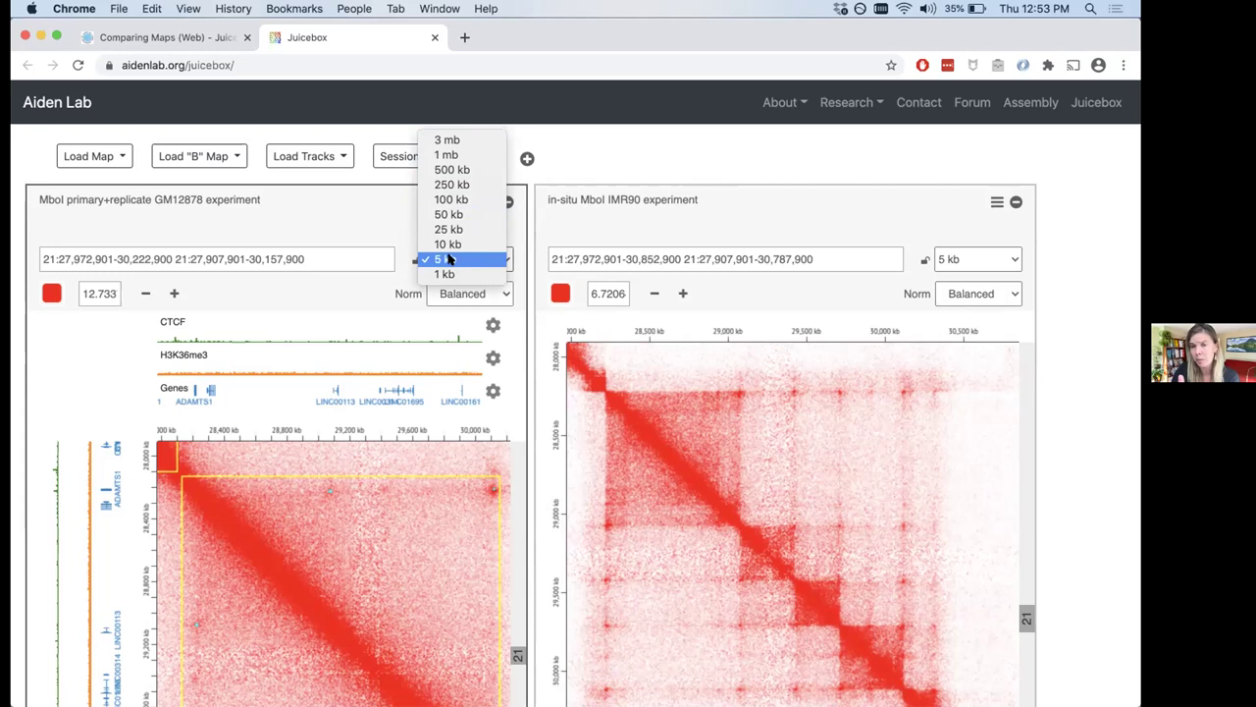
pyautogui.click(449, 258)
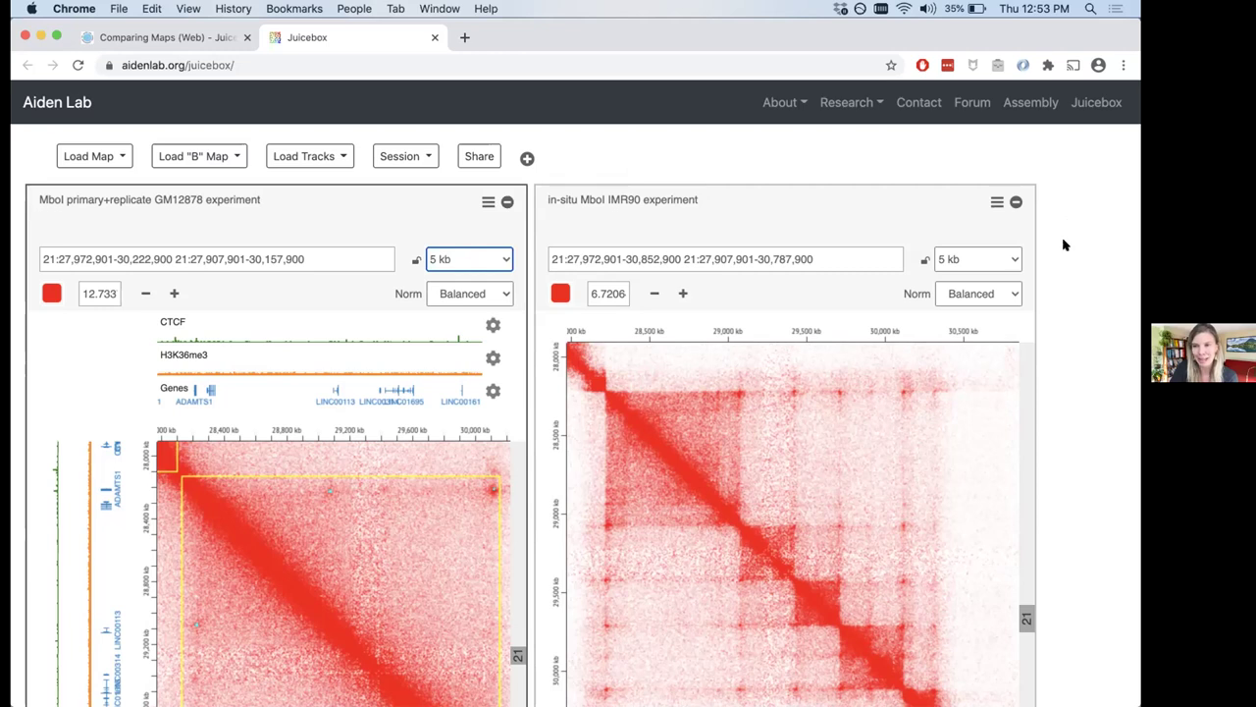
# Review the normalization choices for the IMR90 map, keeping Balanced.
pyautogui.click(1004, 284)
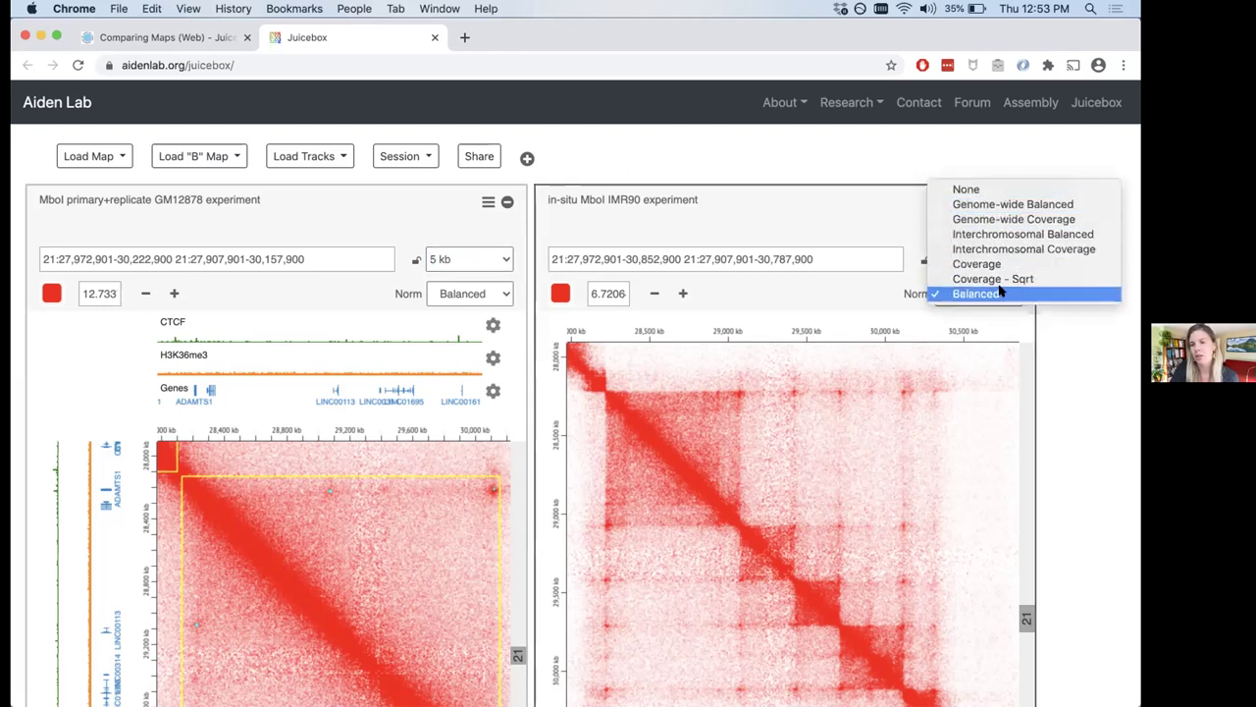
pyautogui.click(1001, 292)
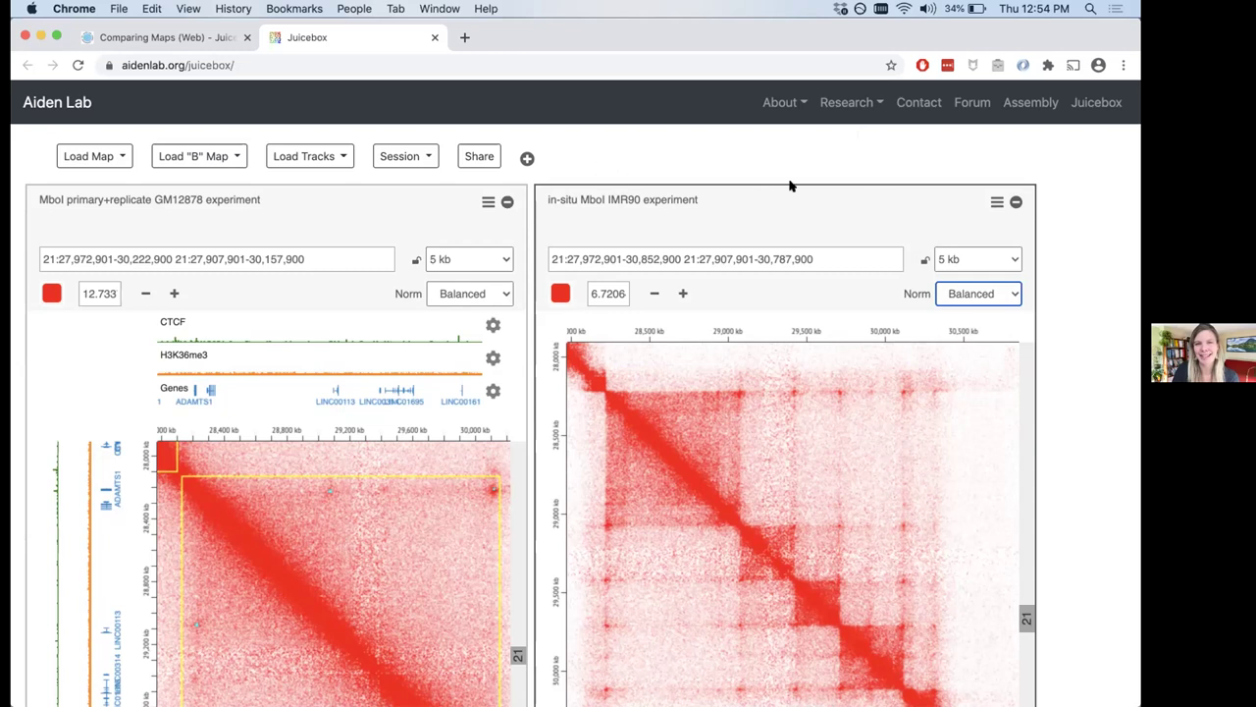
pyautogui.scroll(-1, 1099, 359)
pyautogui.scroll(1, 835, 274)
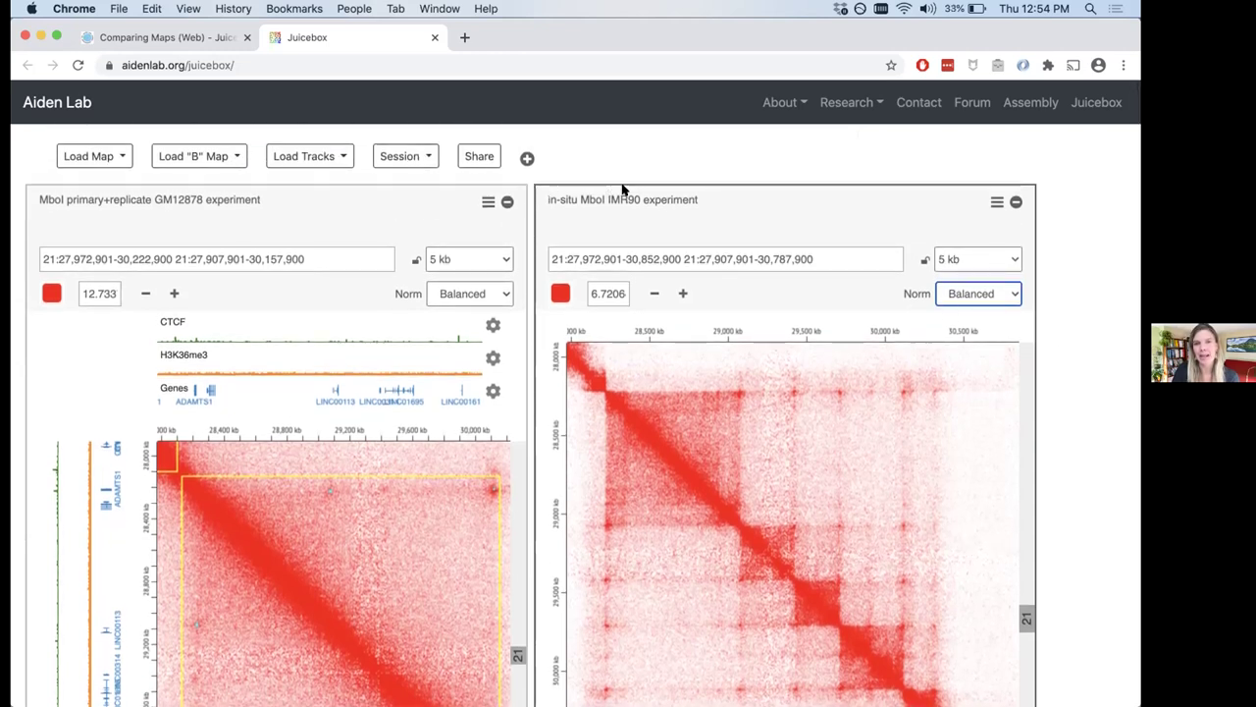
# Search the ENCODE tracks for CTCF IMR-90 and load the signal p-value bigWig ENCFF583IZF, covering Bio Reps 1 and 2, onto the IMR90 map.
pyautogui.click(338, 159)
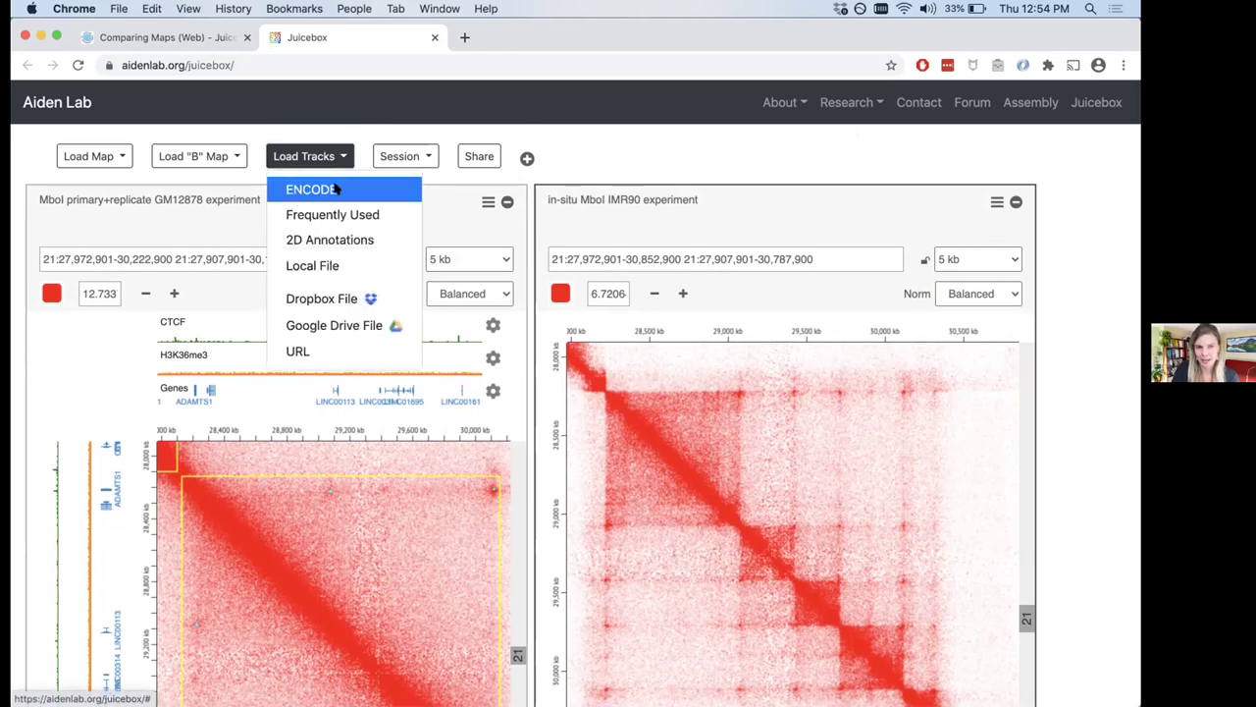
pyautogui.click(338, 189)
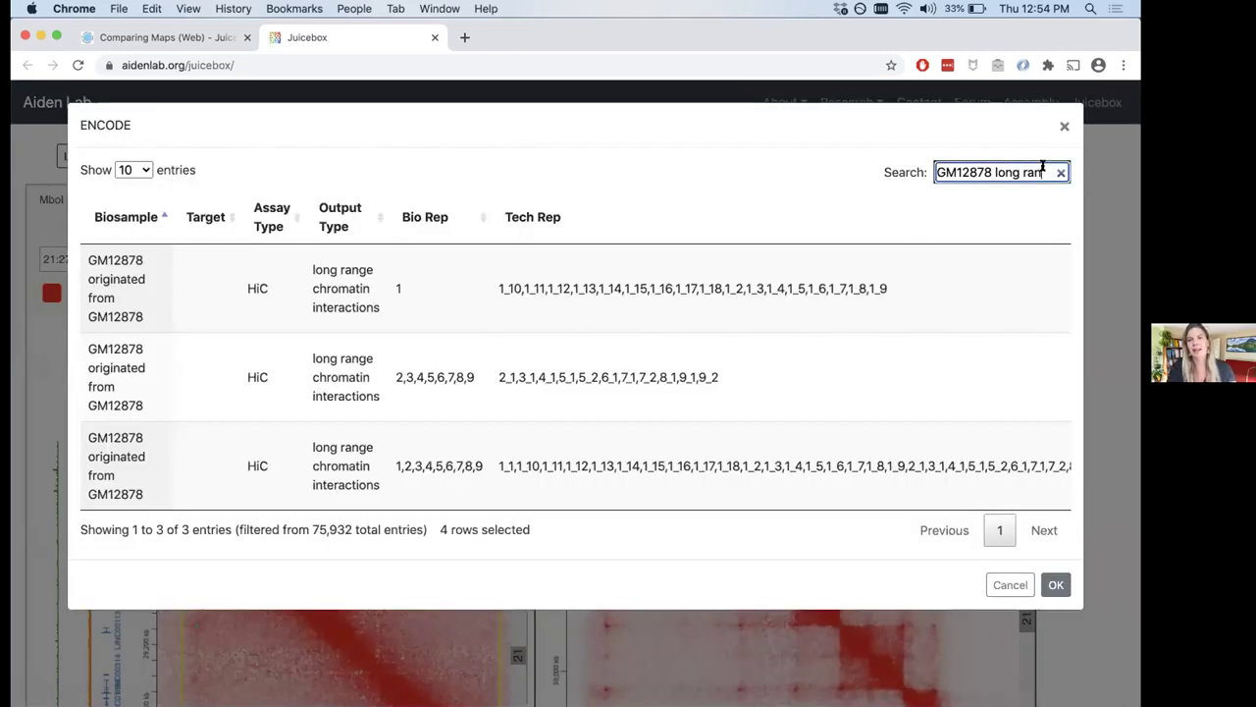
pyautogui.write('C')
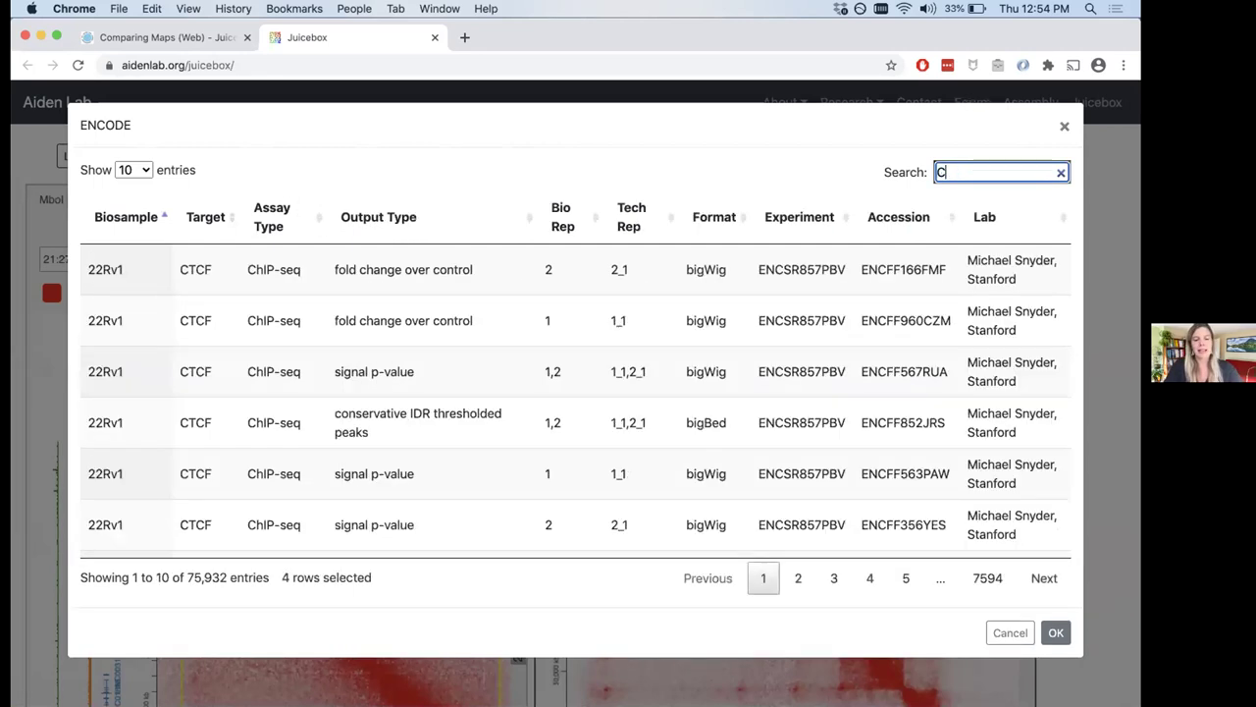
pyautogui.write('TCF IMR-90')
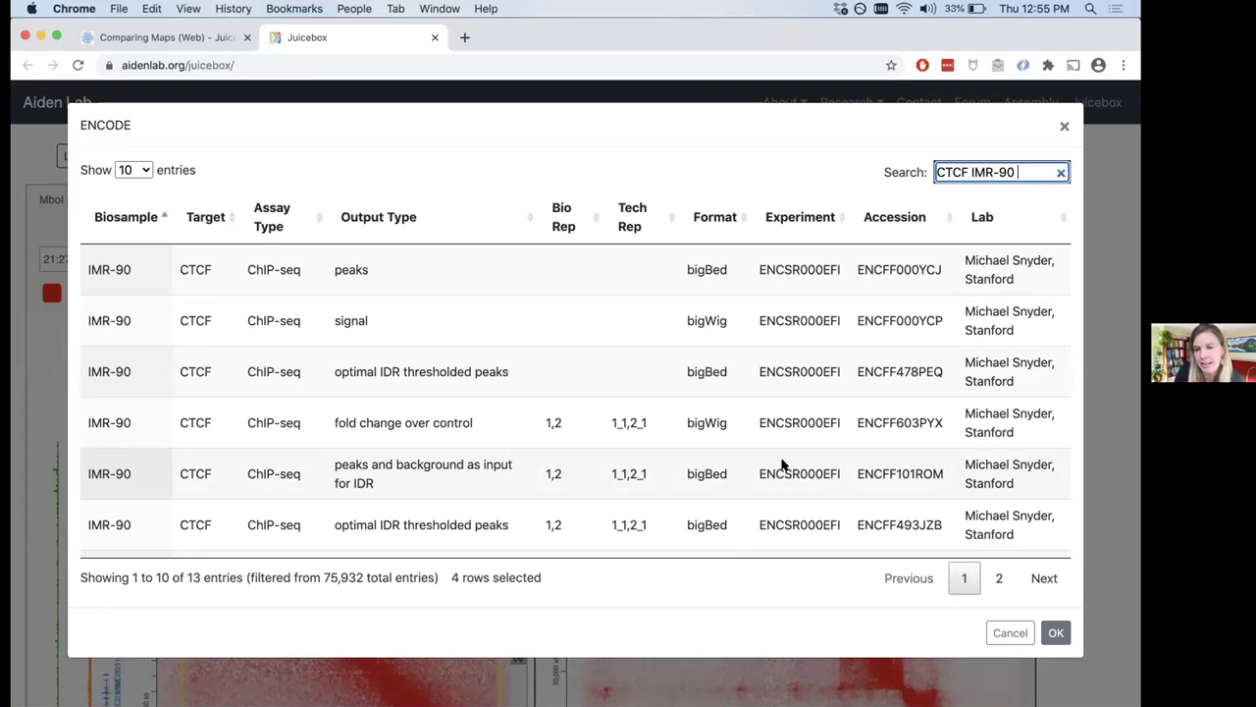
pyautogui.scroll(-5, 780, 466)
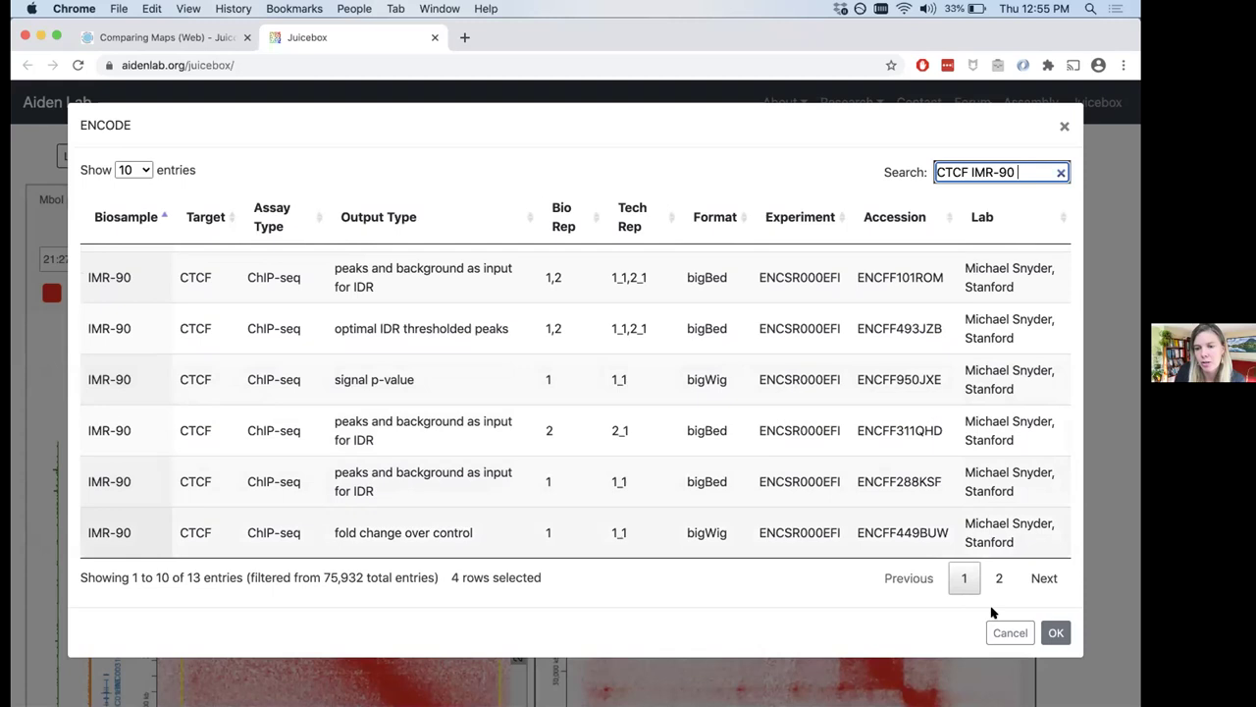
pyautogui.click(999, 578)
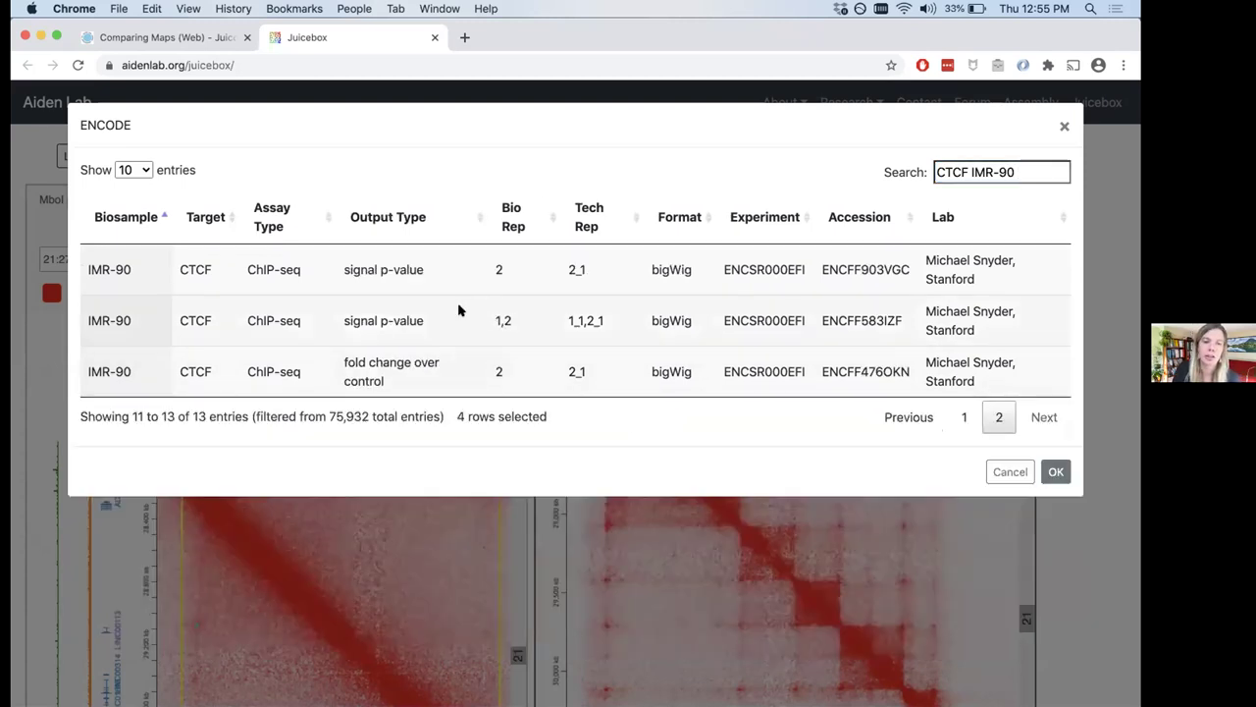
pyautogui.click(474, 333)
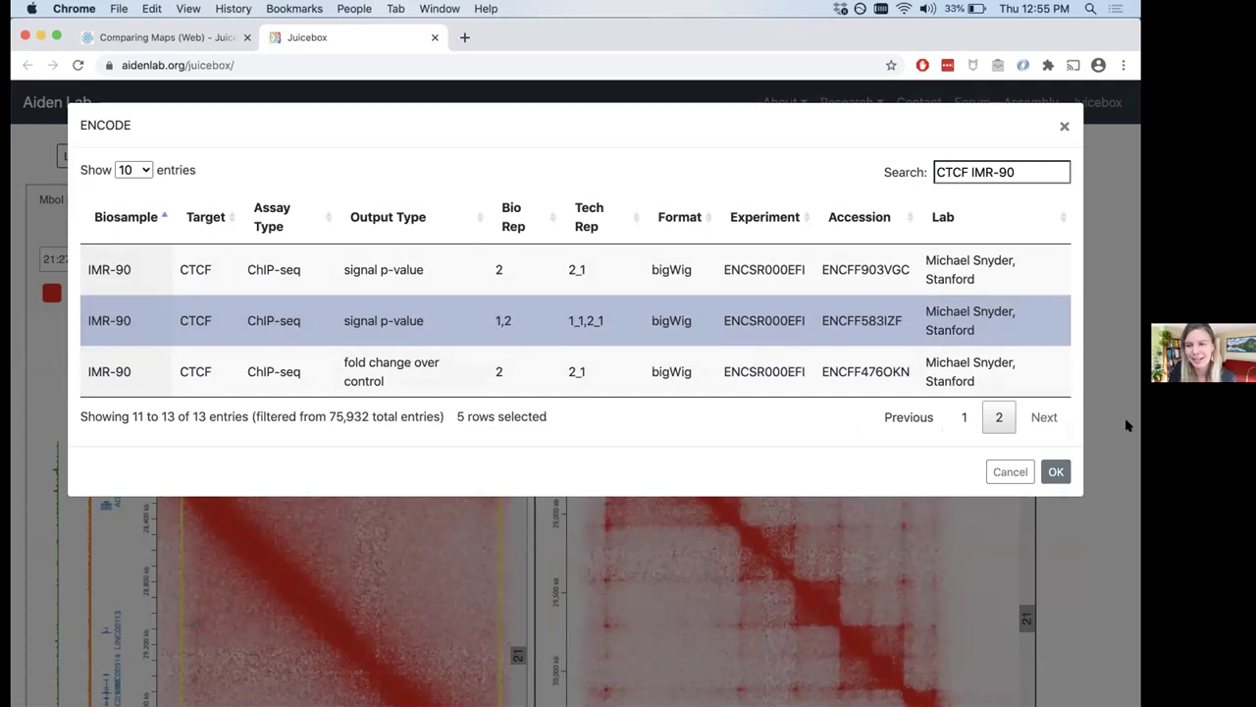
pyautogui.click(1060, 472)
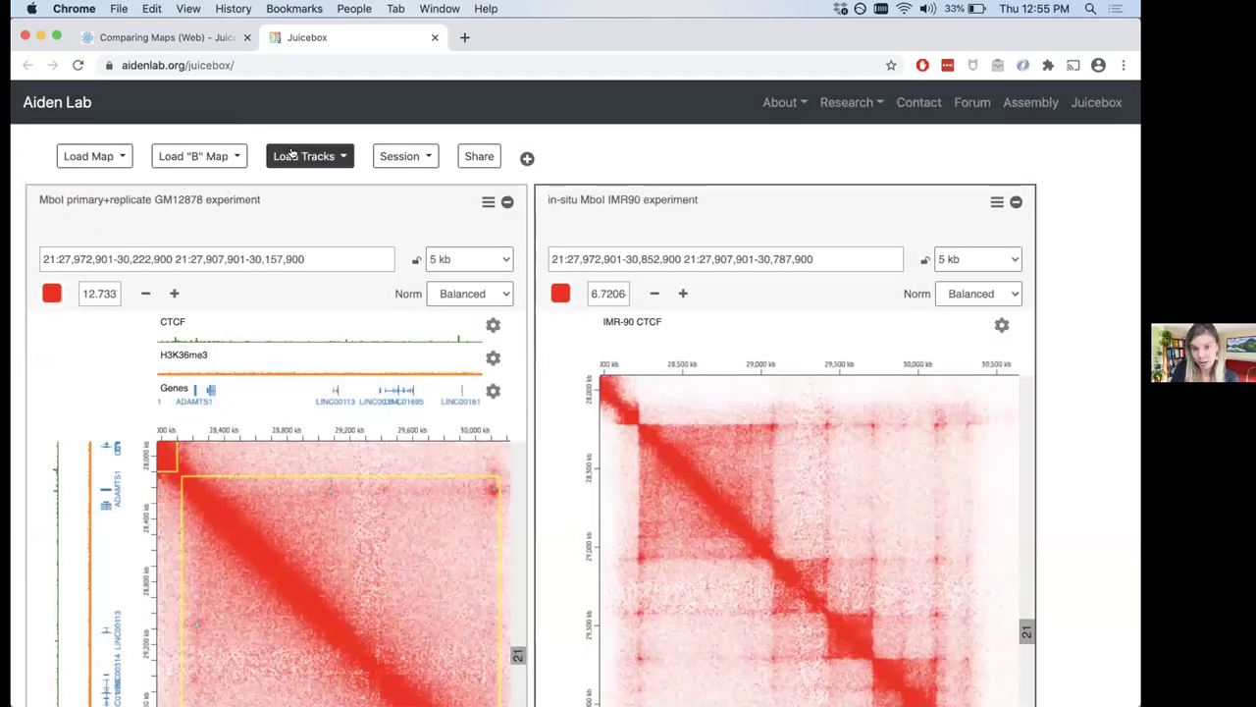
# Search the ENCODE tracks for h3k36me3 IMR-90, replacing CTCF in the previous search term.
pyautogui.click(291, 154)
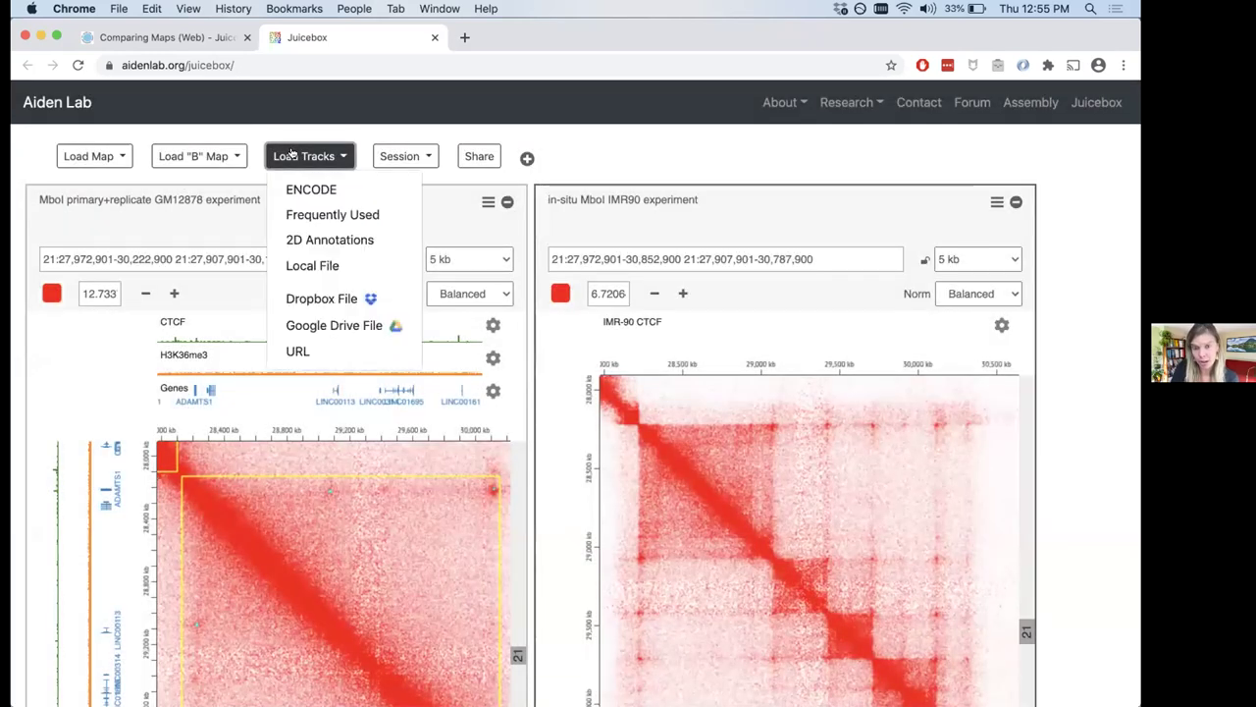
pyautogui.click(300, 190)
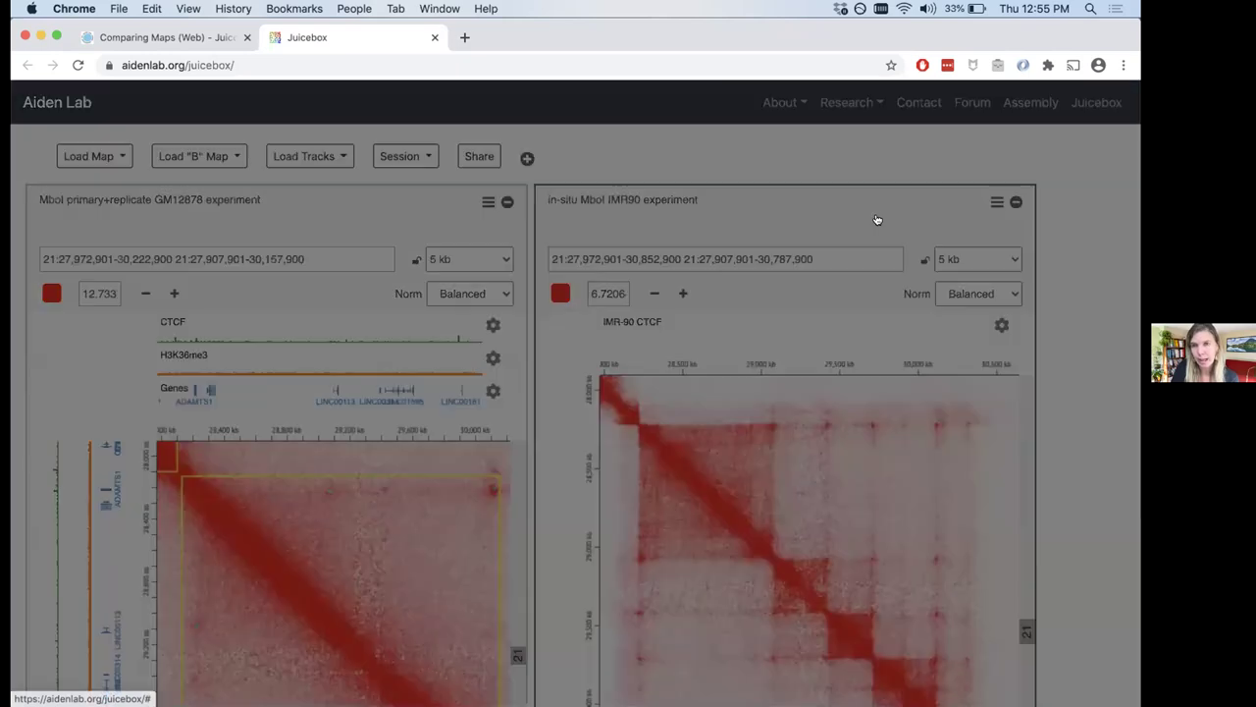
pyautogui.click(960, 171)
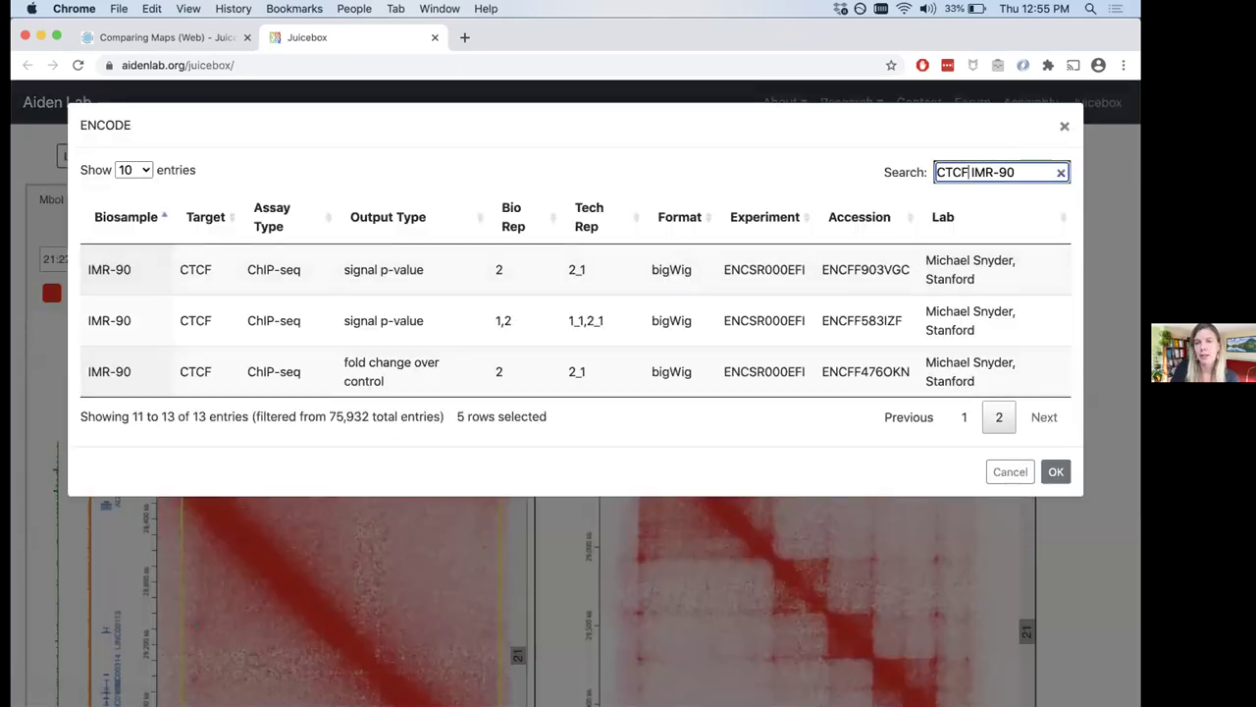
pyautogui.press('BackSpace')
pyautogui.press('BackSpace')
pyautogui.press('BackSpace')
pyautogui.press('BackSpace')
pyautogui.write('h')
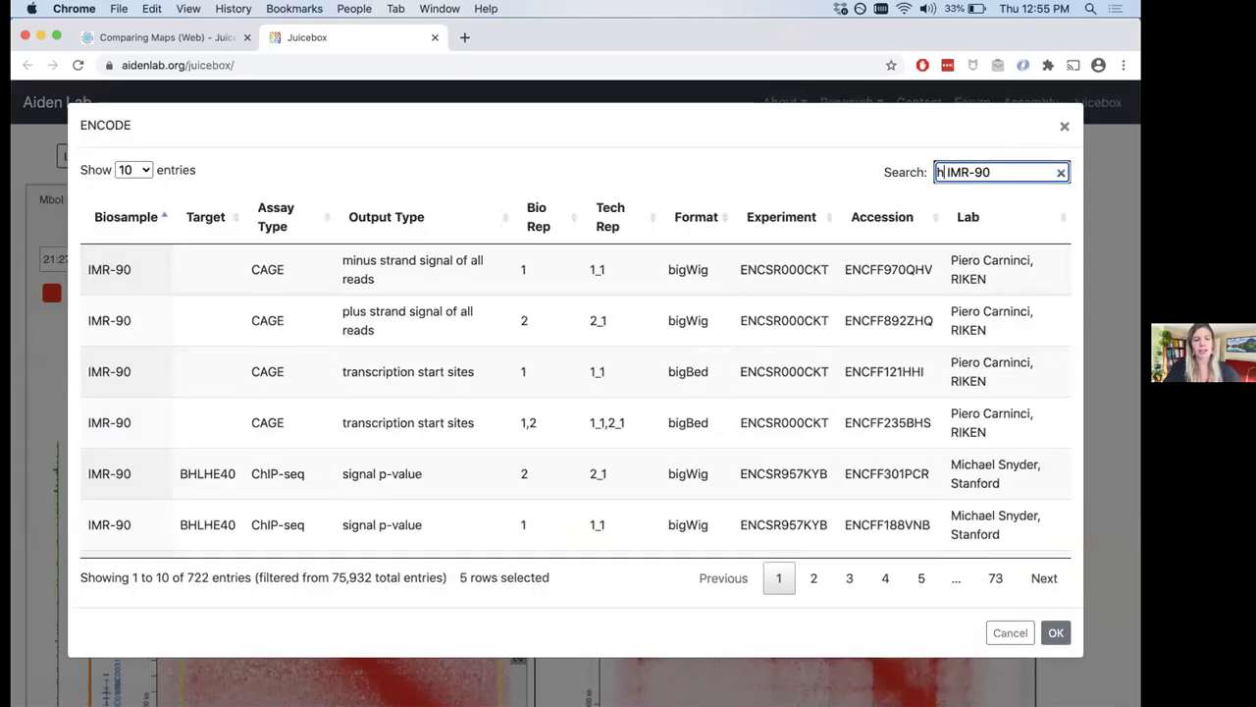
pyautogui.write('3')
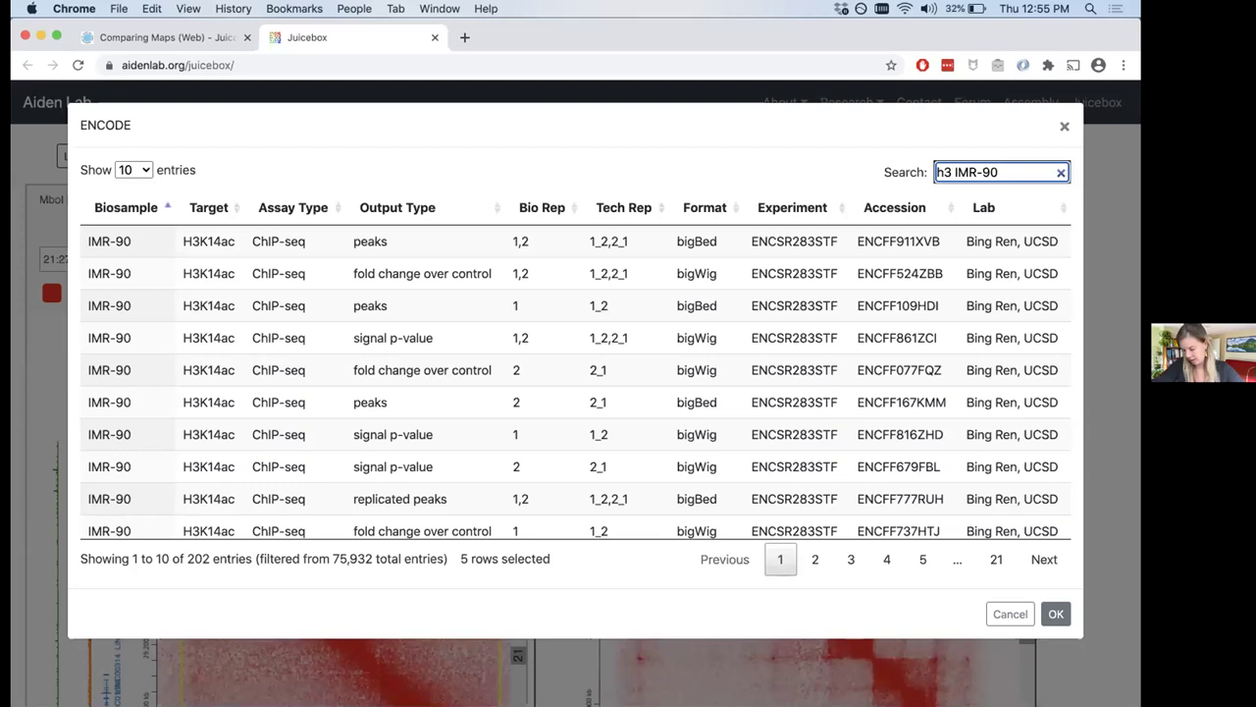
pyautogui.write('k')
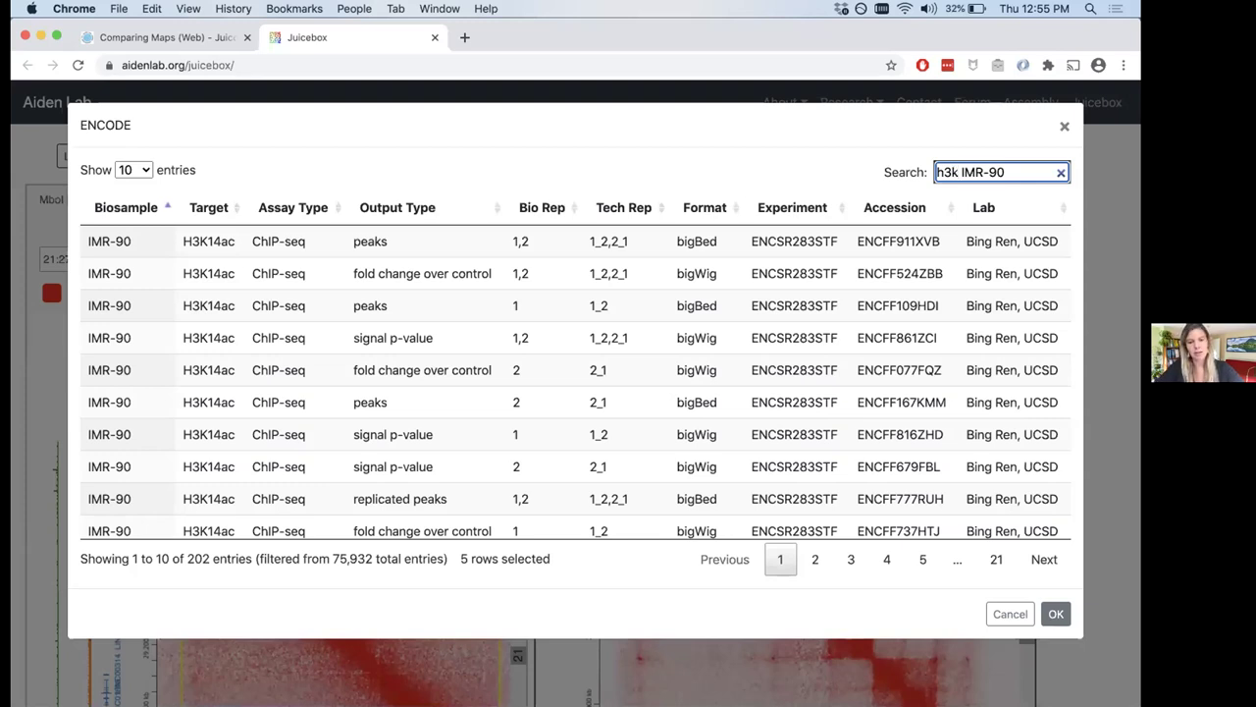
pyautogui.write('36me3')
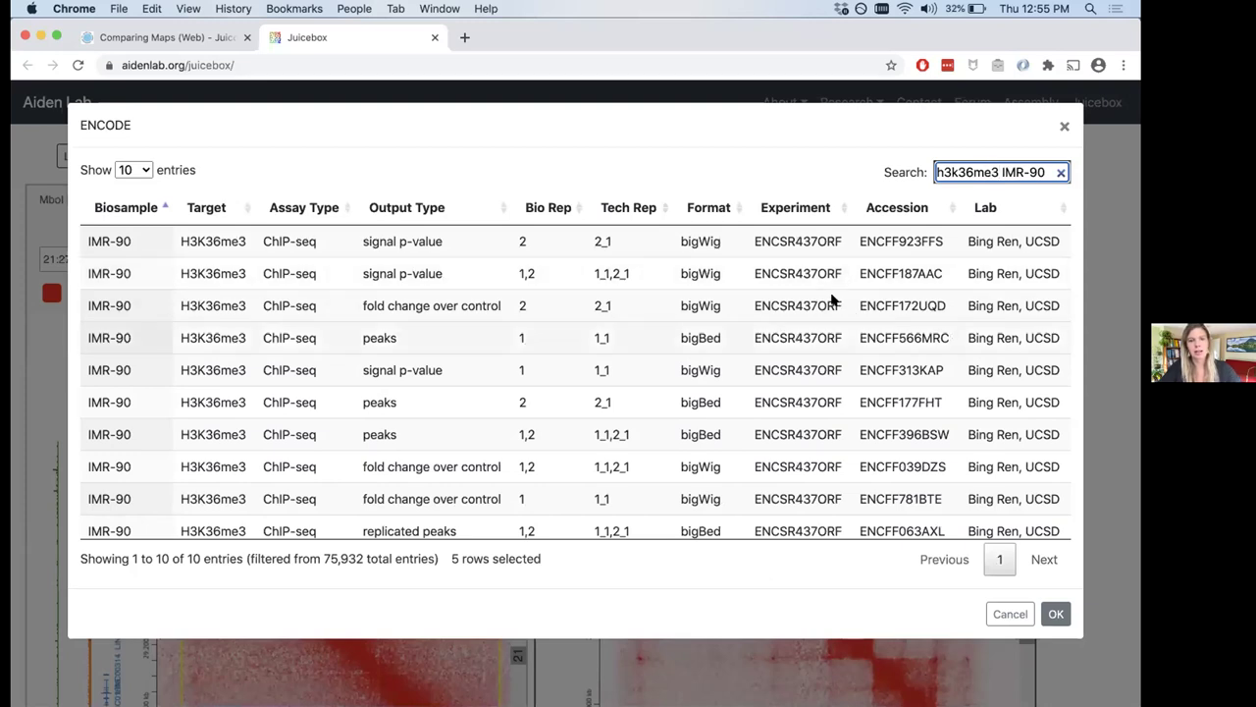
# Load the IMR-90 H3K36me3 signal p-value bigWig ENCFF187AAC, covering Bio Reps 1 and 2, onto the IMR90 map.
pyautogui.scroll(-1, 594, 389)
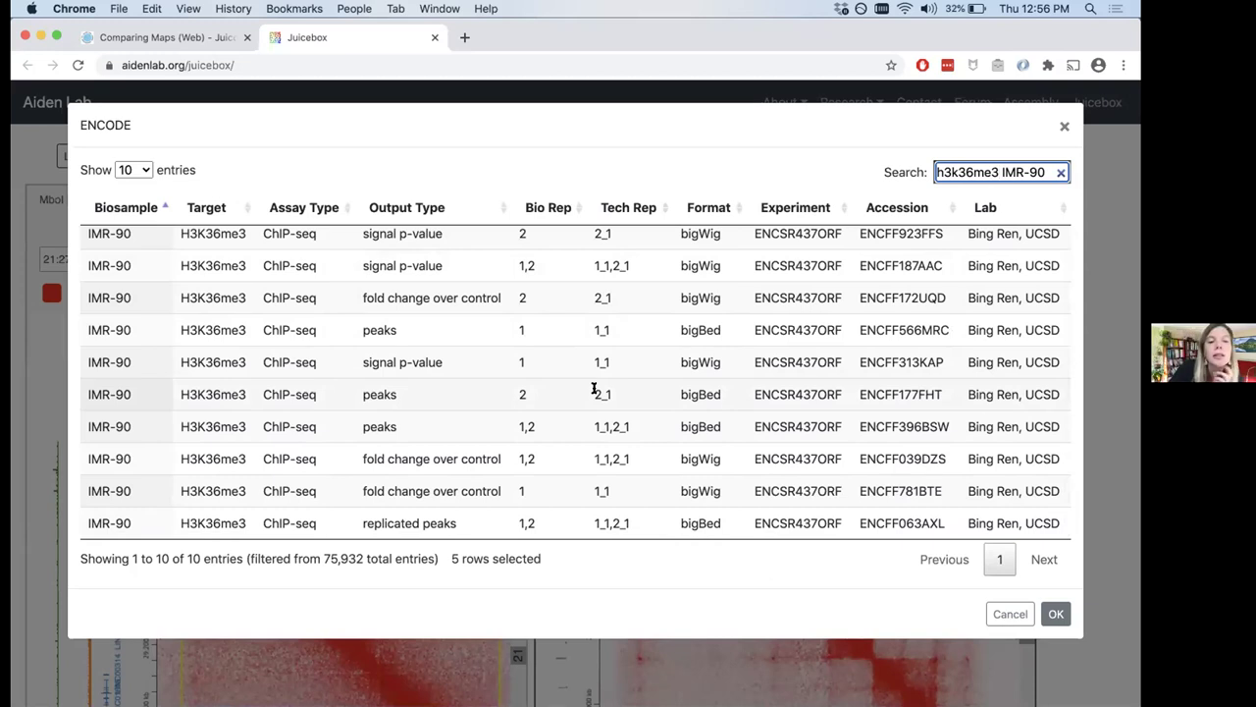
pyautogui.scroll(1, 628, 373)
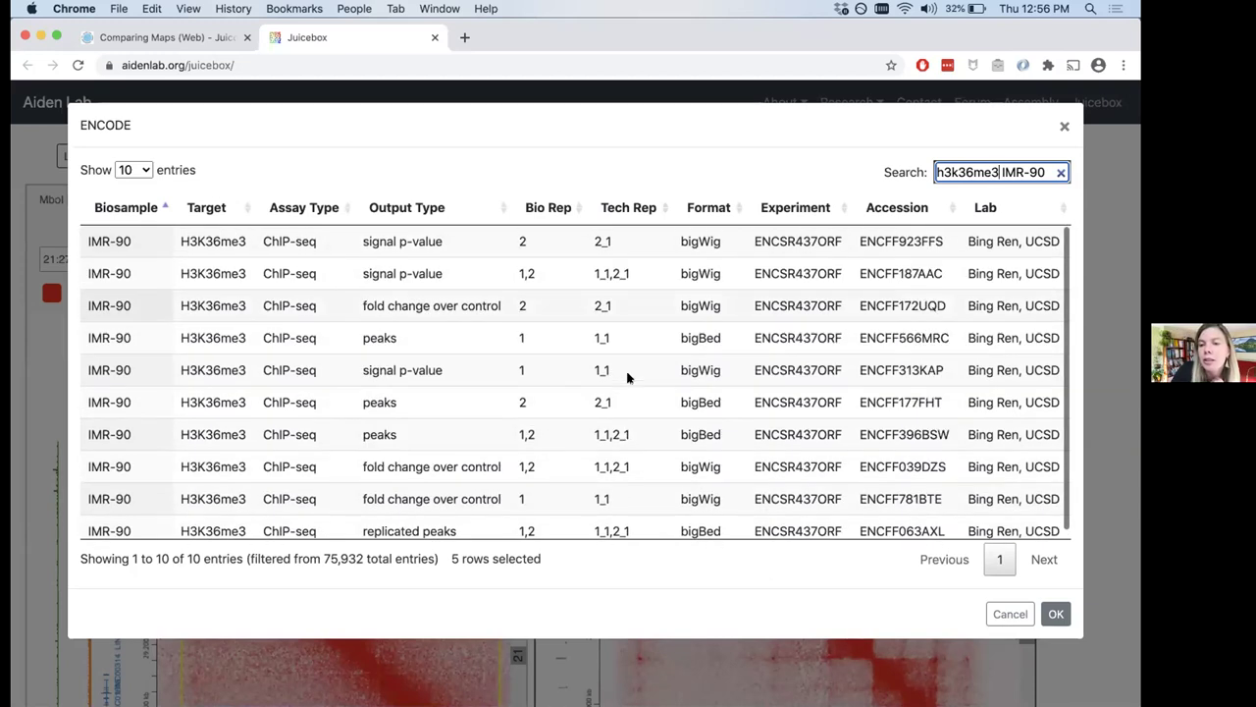
pyautogui.click(680, 272)
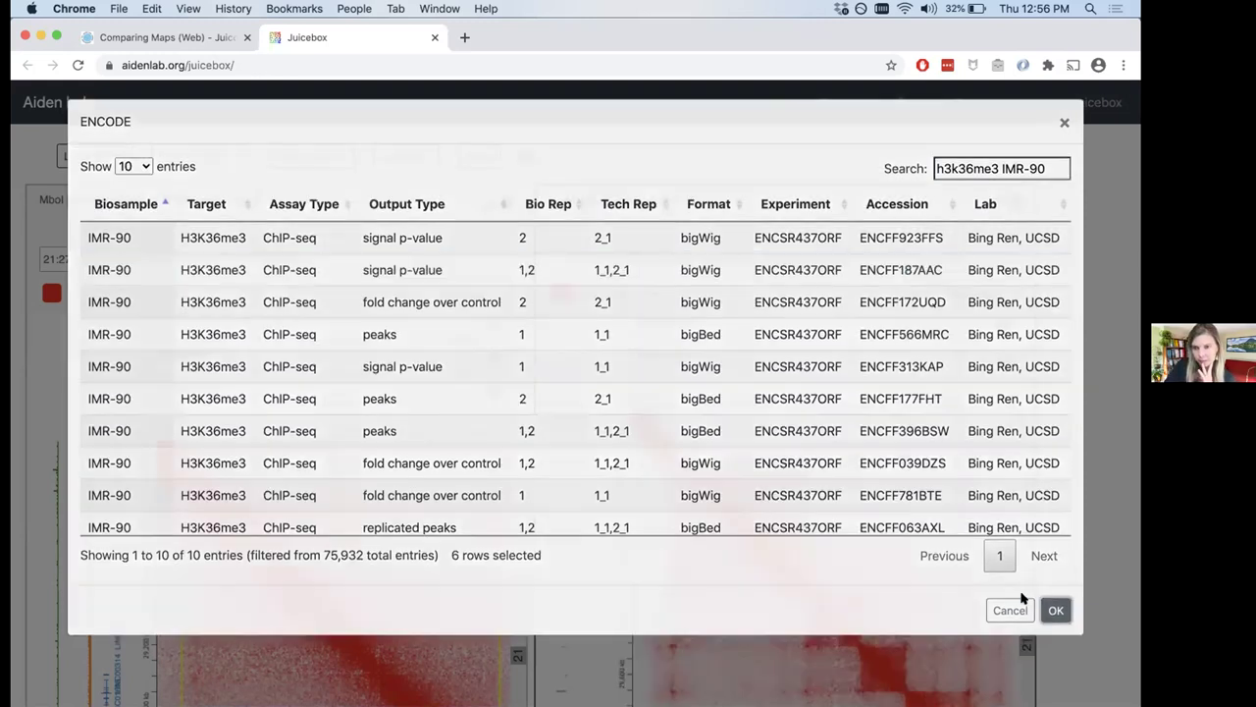
pyautogui.click(1022, 600)
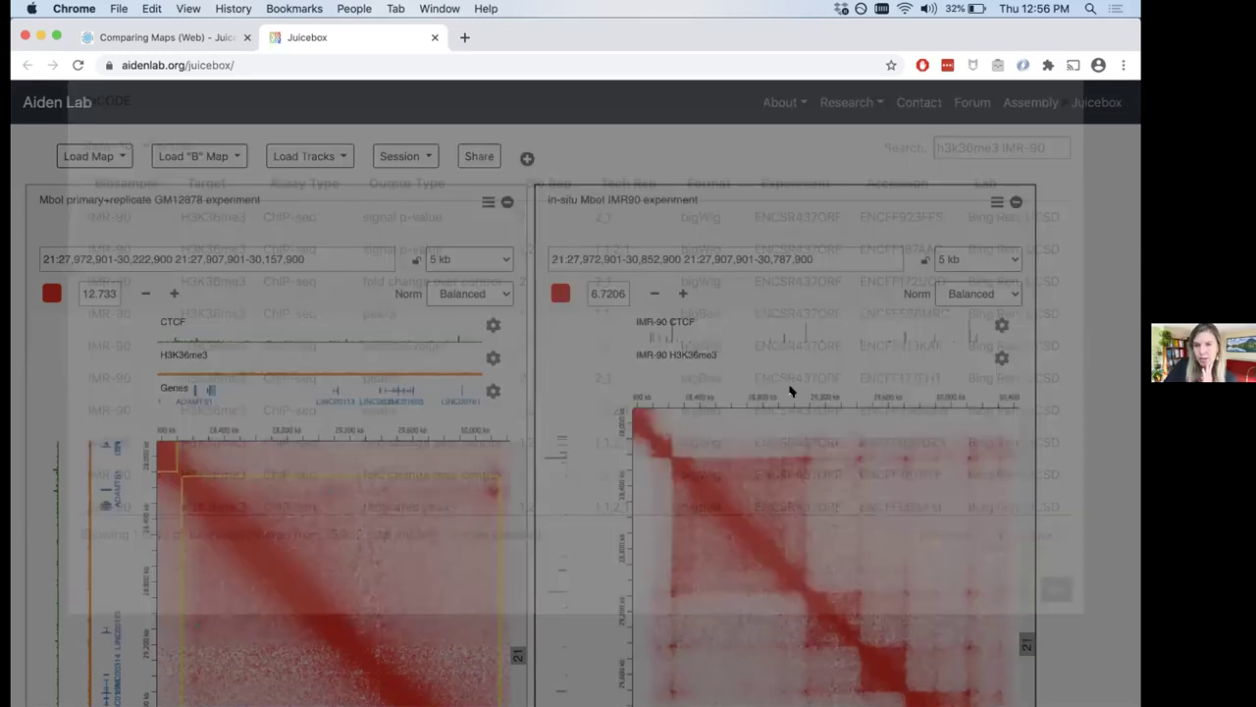
# Set the IMR90 map's CTCF track color to dark green.
pyautogui.click(1001, 325)
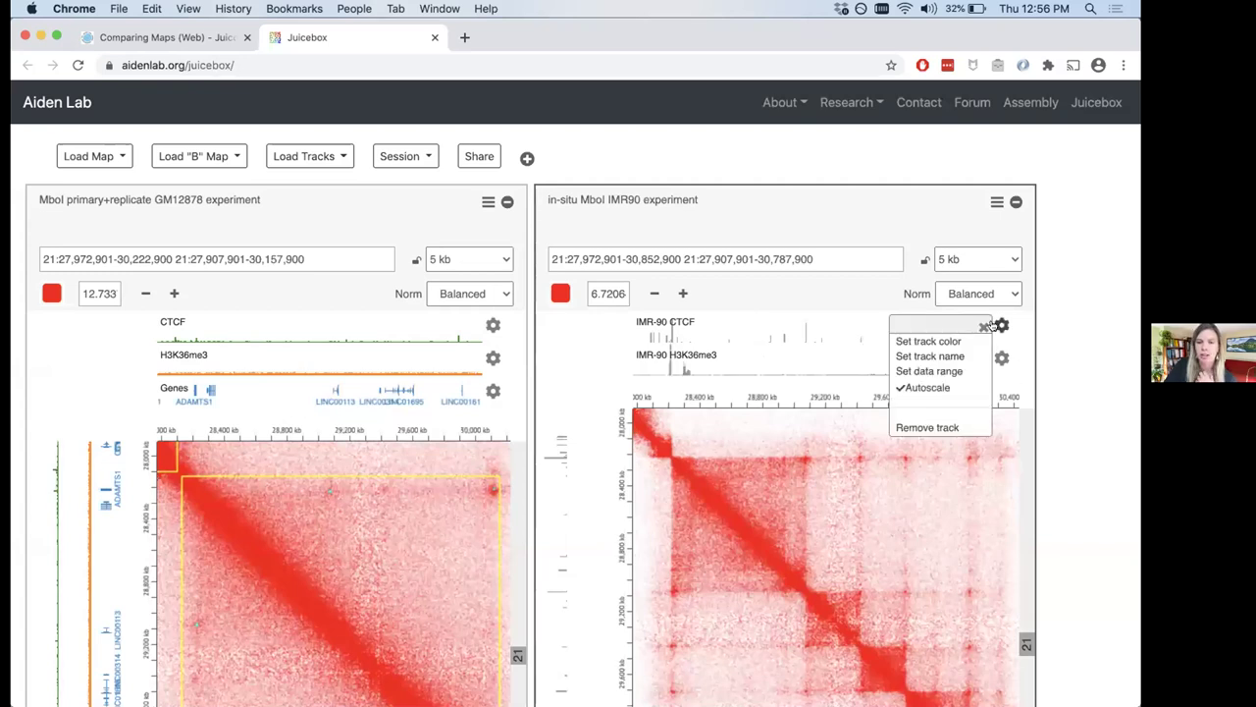
pyautogui.click(928, 341)
pyautogui.click(698, 404)
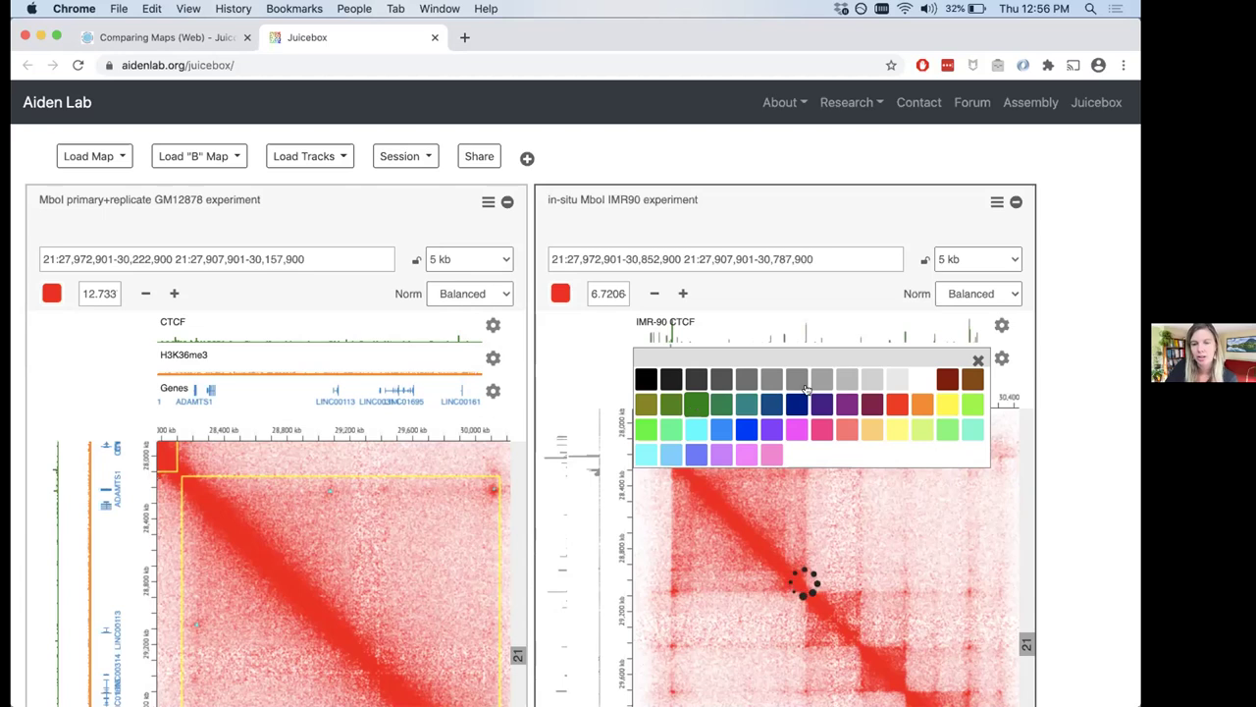
pyautogui.click(978, 360)
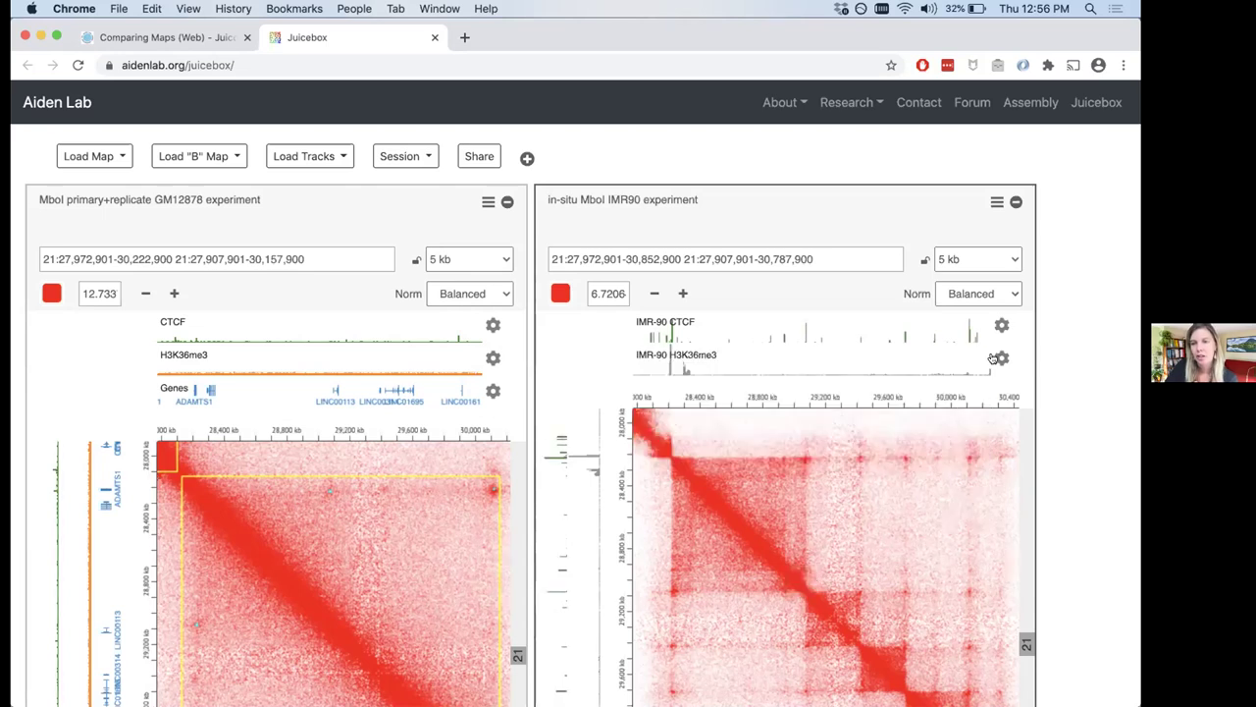
# Set the IMR90 map's H3K36me3 track color to orange.
pyautogui.click(1001, 358)
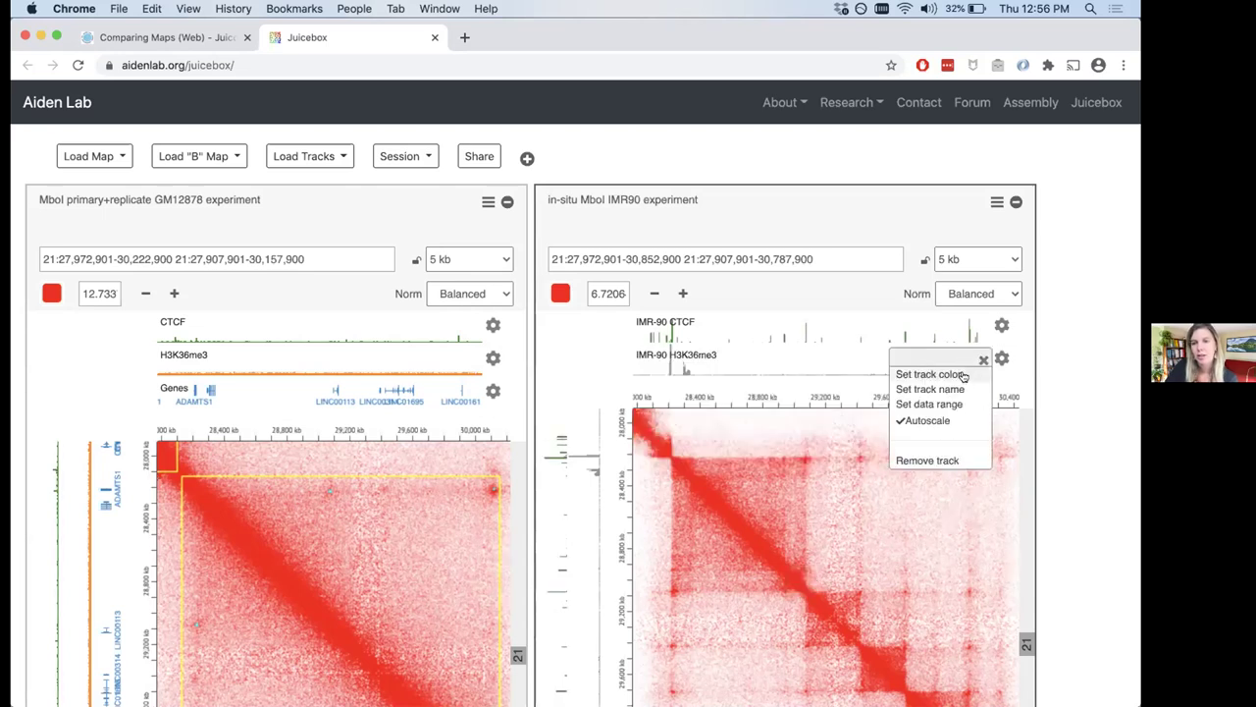
pyautogui.click(963, 377)
pyautogui.click(915, 441)
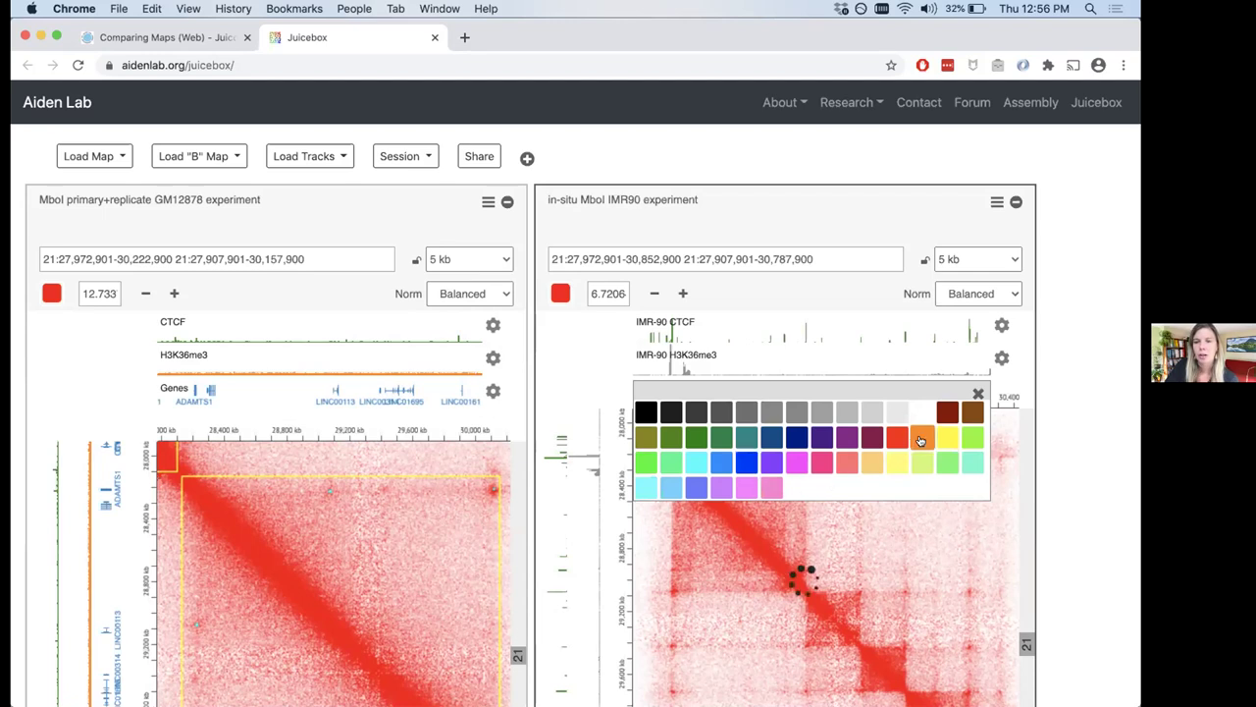
pyautogui.click(978, 392)
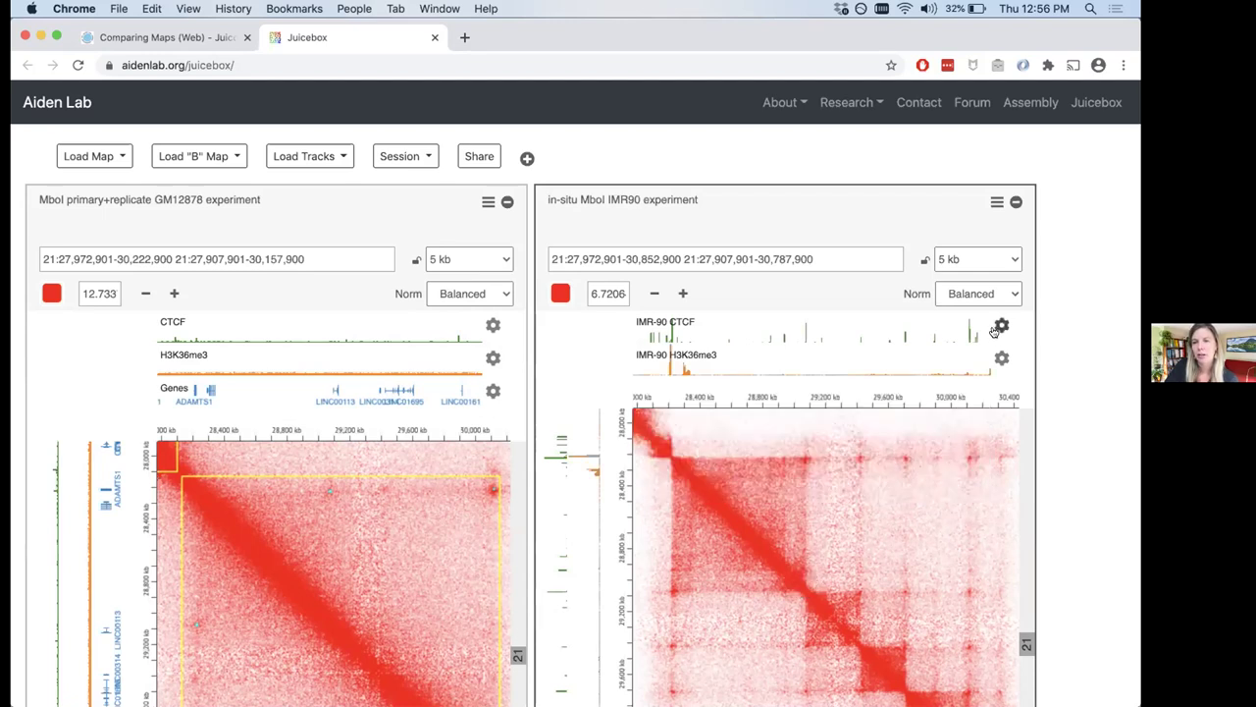
# Shorten the name of the IMR-90 CTCF track to CTCF.
pyautogui.click(999, 327)
pyautogui.click(972, 351)
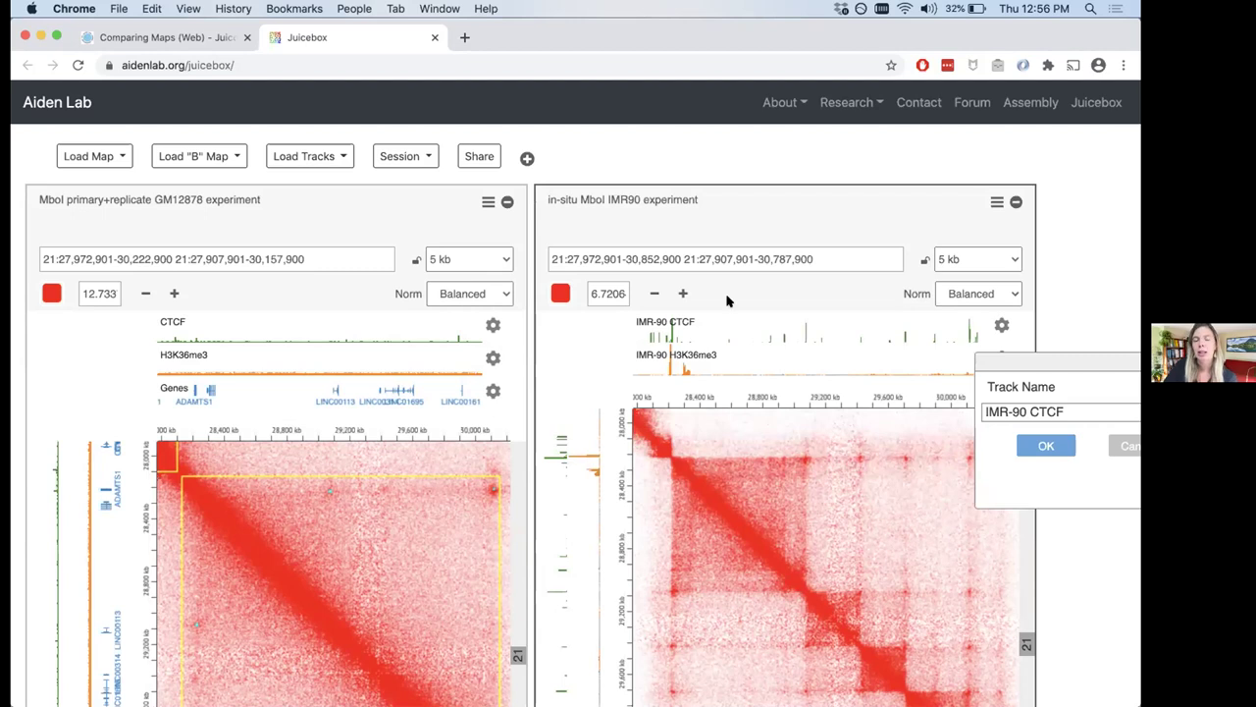
pyautogui.click(1024, 405)
pyautogui.moveTo(1029, 412); pyautogui.dragTo(984, 411)
pyautogui.press('BackSpace')
pyautogui.click(1047, 446)
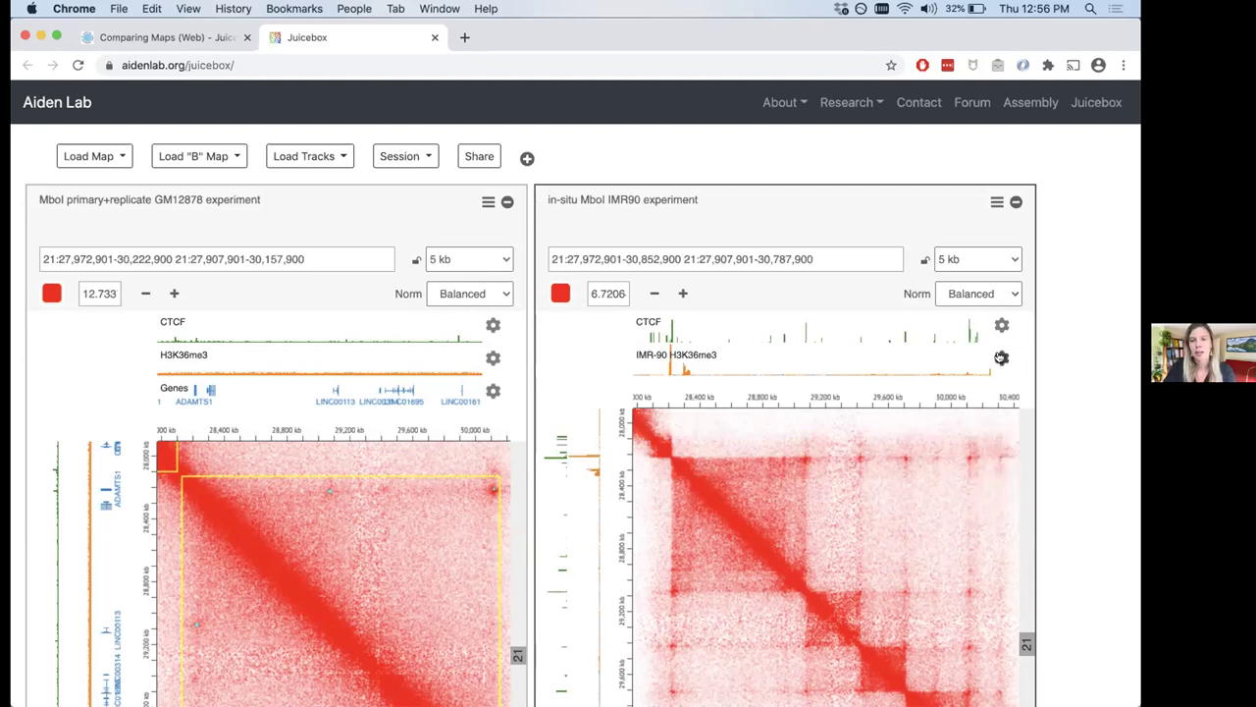
# Shorten the name of the IMR-90 H3K36me3 track to H3K36me3.
pyautogui.click(1002, 358)
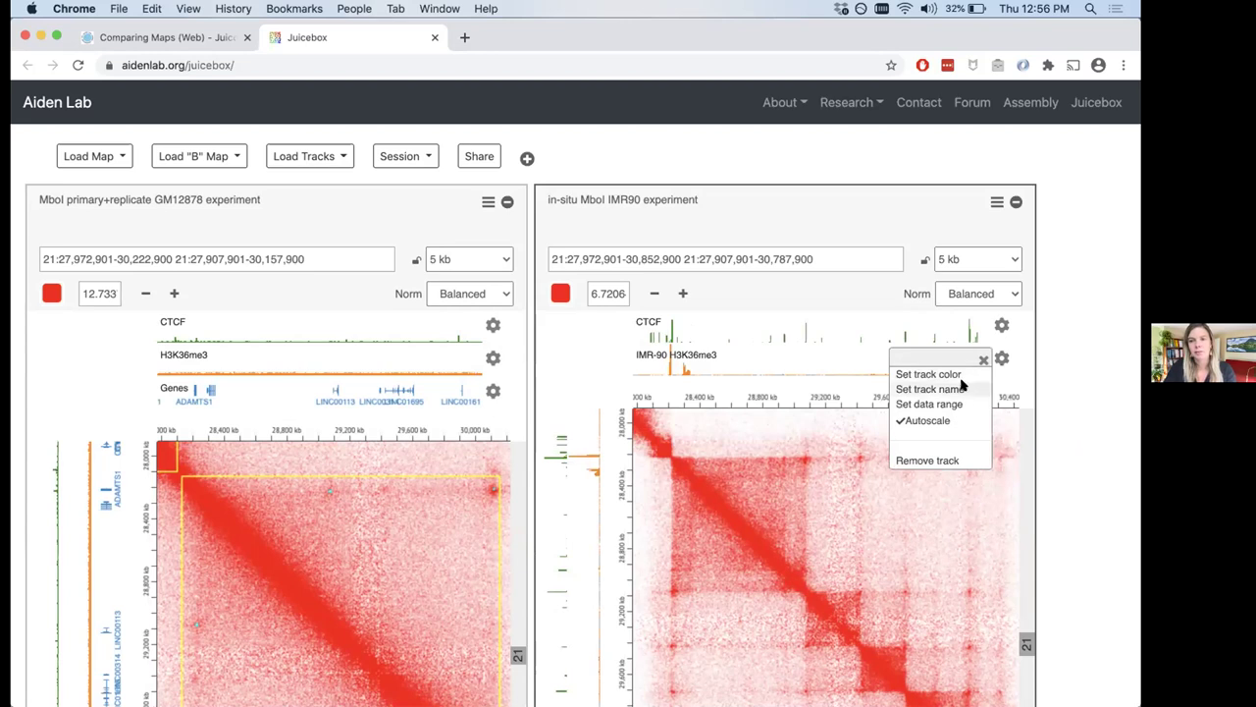
pyautogui.click(961, 388)
pyautogui.moveTo(1019, 443); pyautogui.dragTo(934, 400)
pyautogui.press('BackSpace')
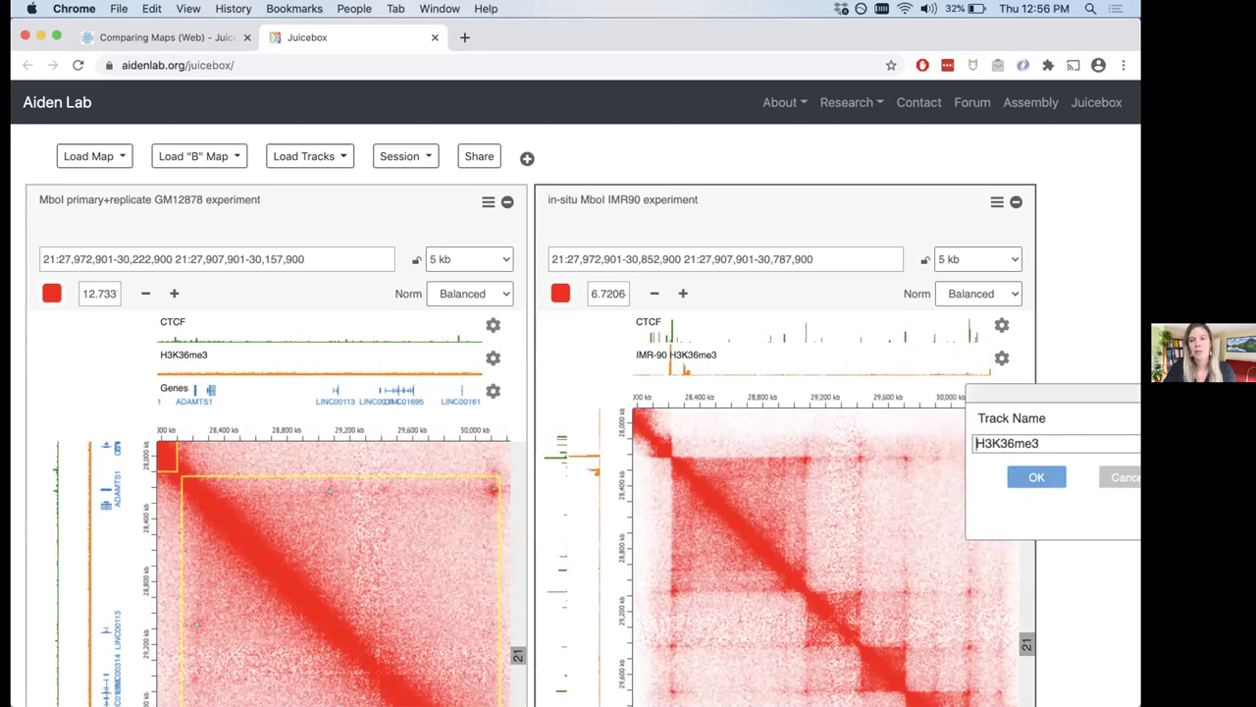
pyautogui.click(1038, 478)
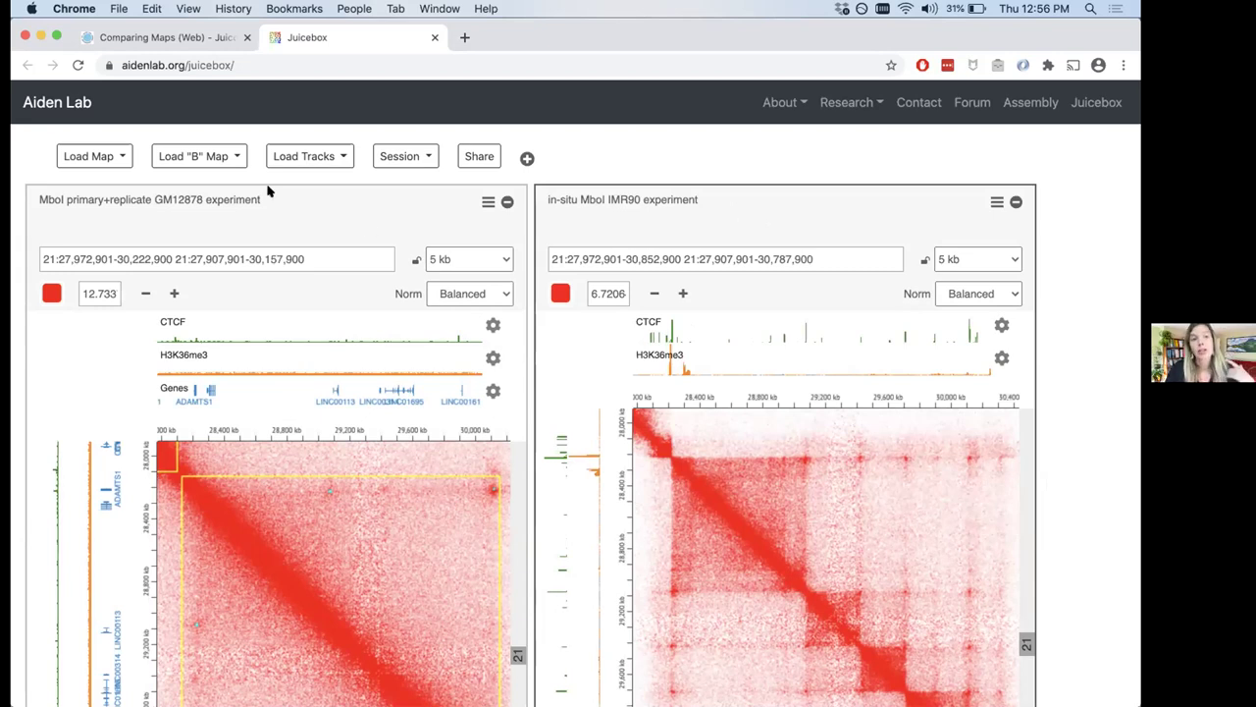
# Add the frequently used Genes annotation track to the IMR90 map.
pyautogui.click(334, 165)
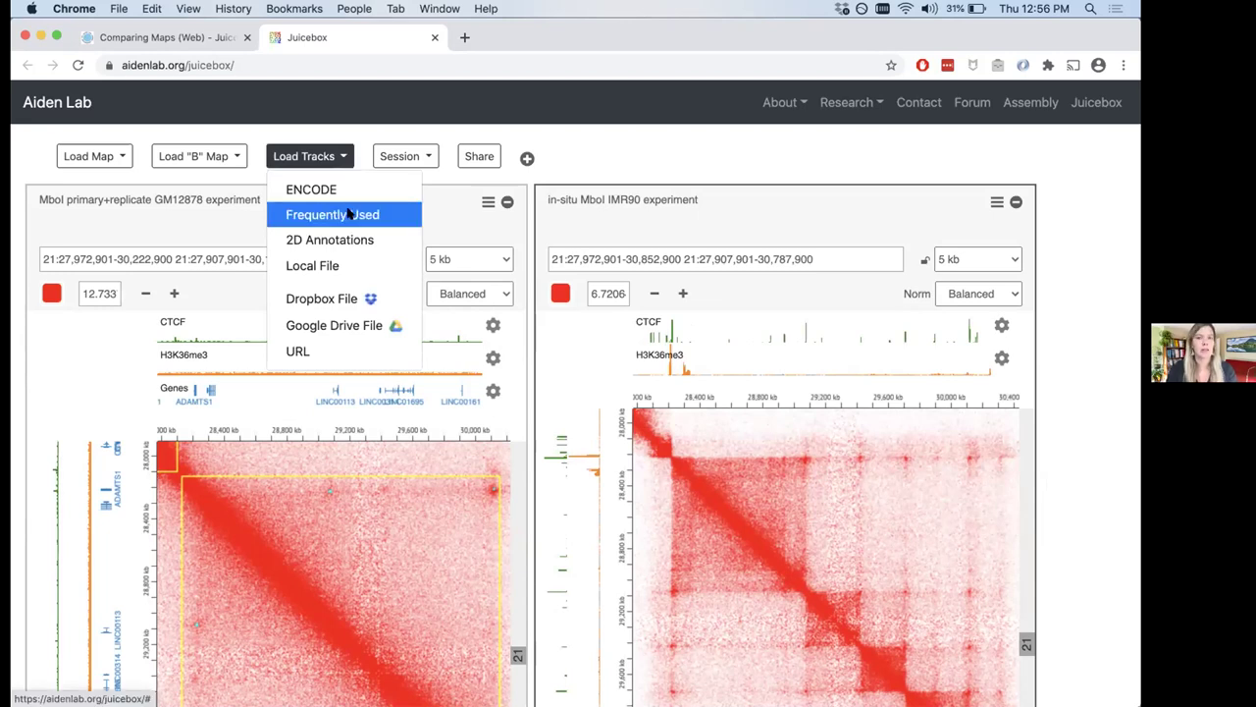
pyautogui.click(350, 214)
pyautogui.click(373, 175)
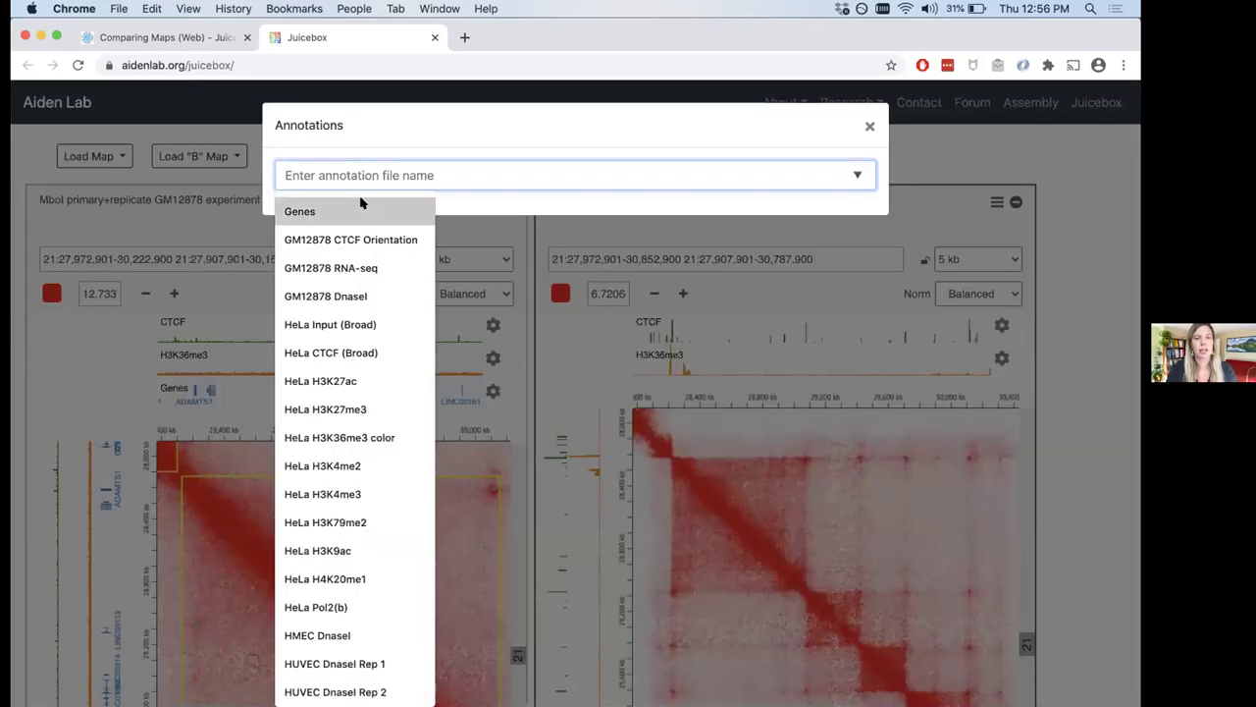
pyautogui.click(359, 206)
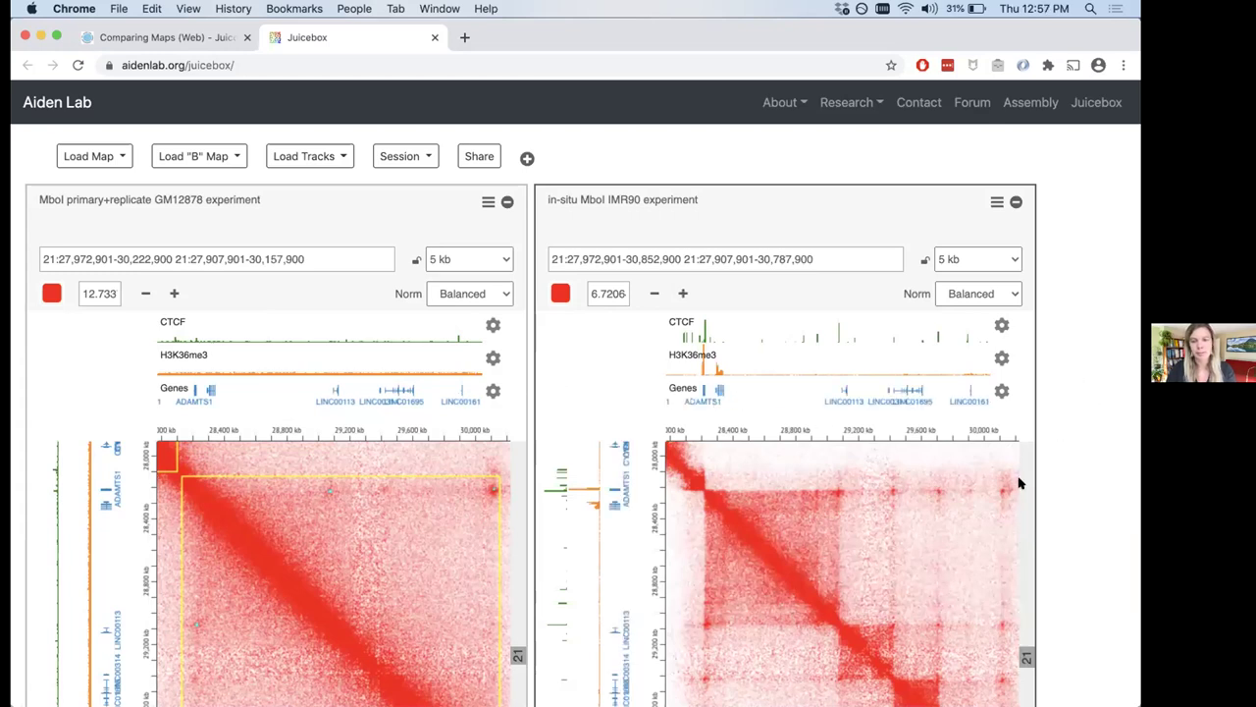
# Search the ENCODE tracks for IMR-90 domains and select the HiC topologically associated domains entry.
pyautogui.scroll(-2, 1096, 491)
pyautogui.scroll(-5, 1097, 491)
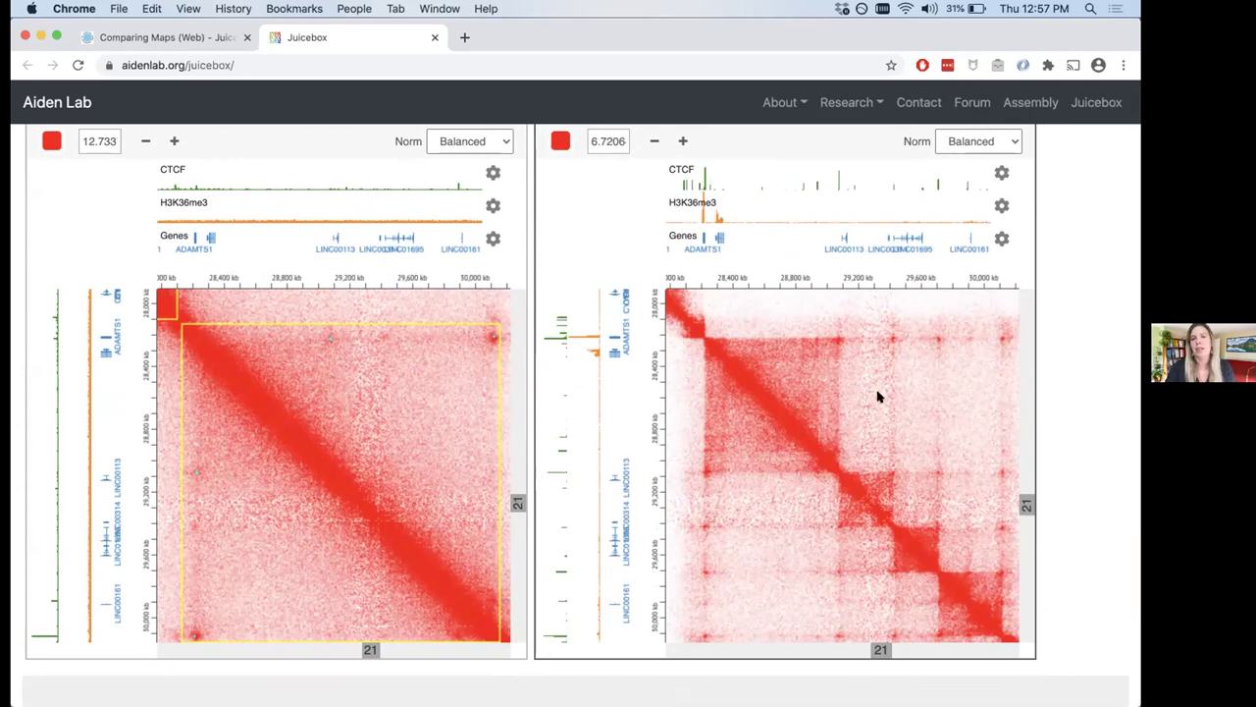
pyautogui.scroll(5, 1132, 361)
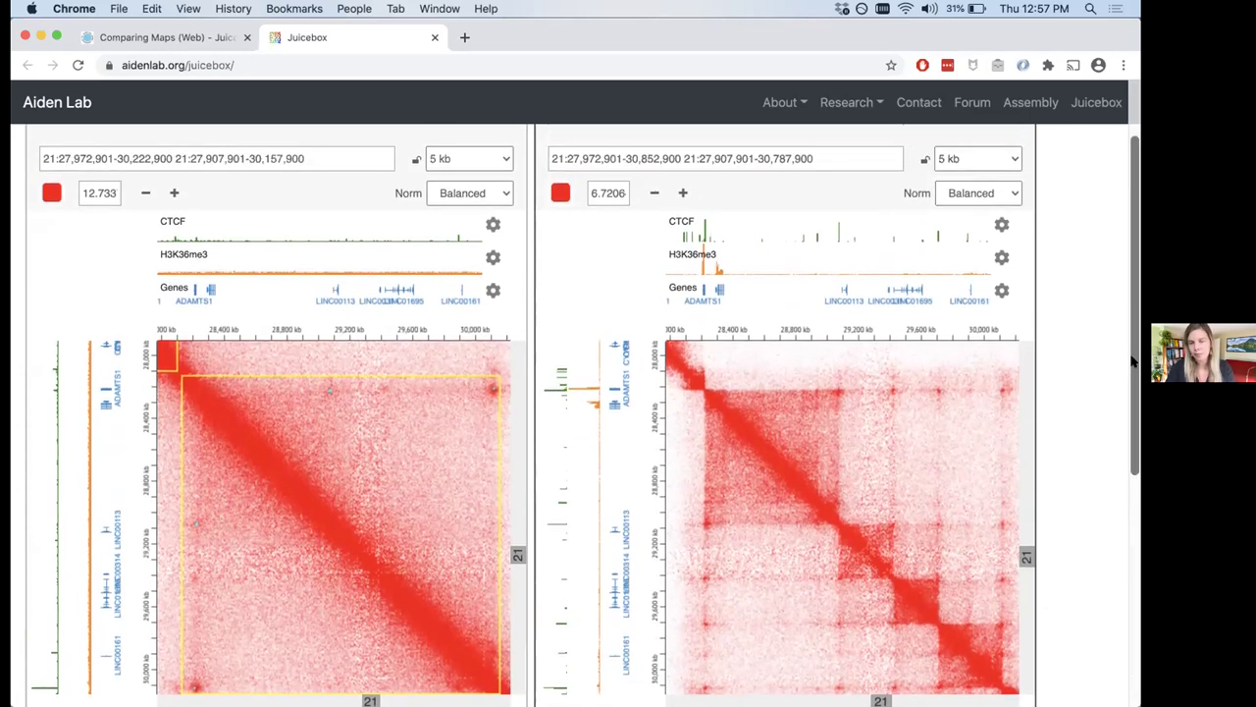
pyautogui.scroll(2, 1133, 361)
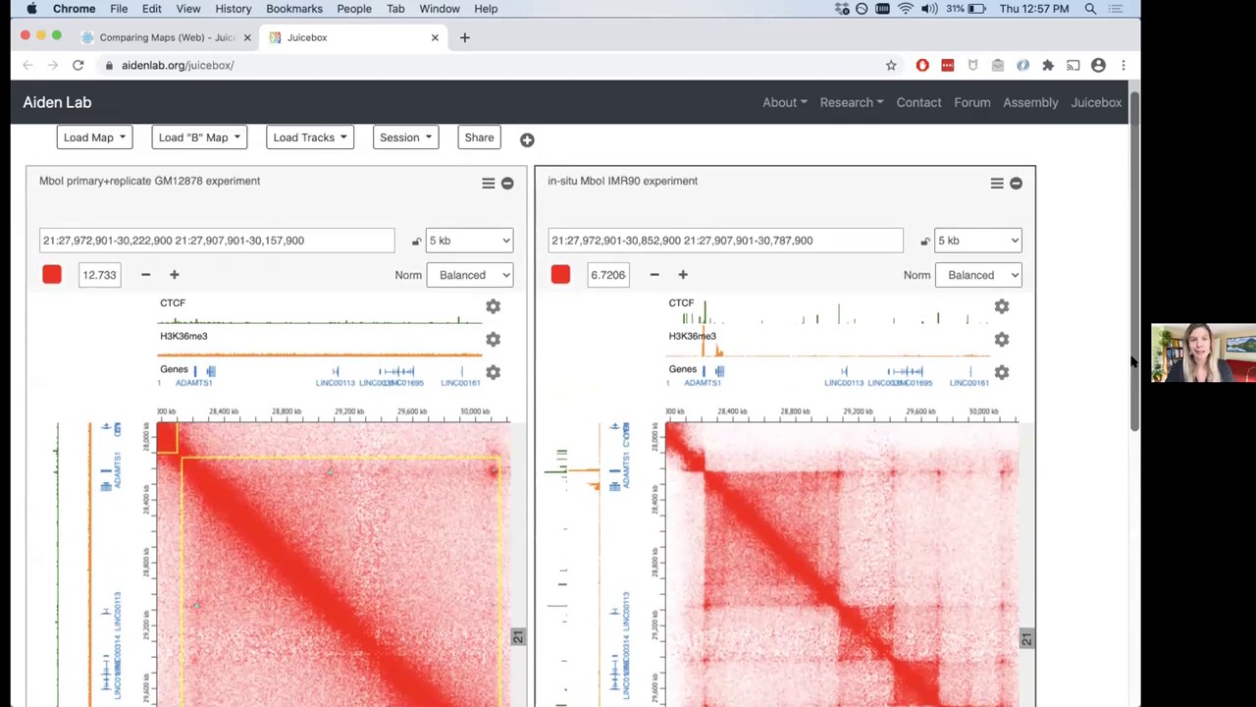
pyautogui.scroll(1, 1134, 361)
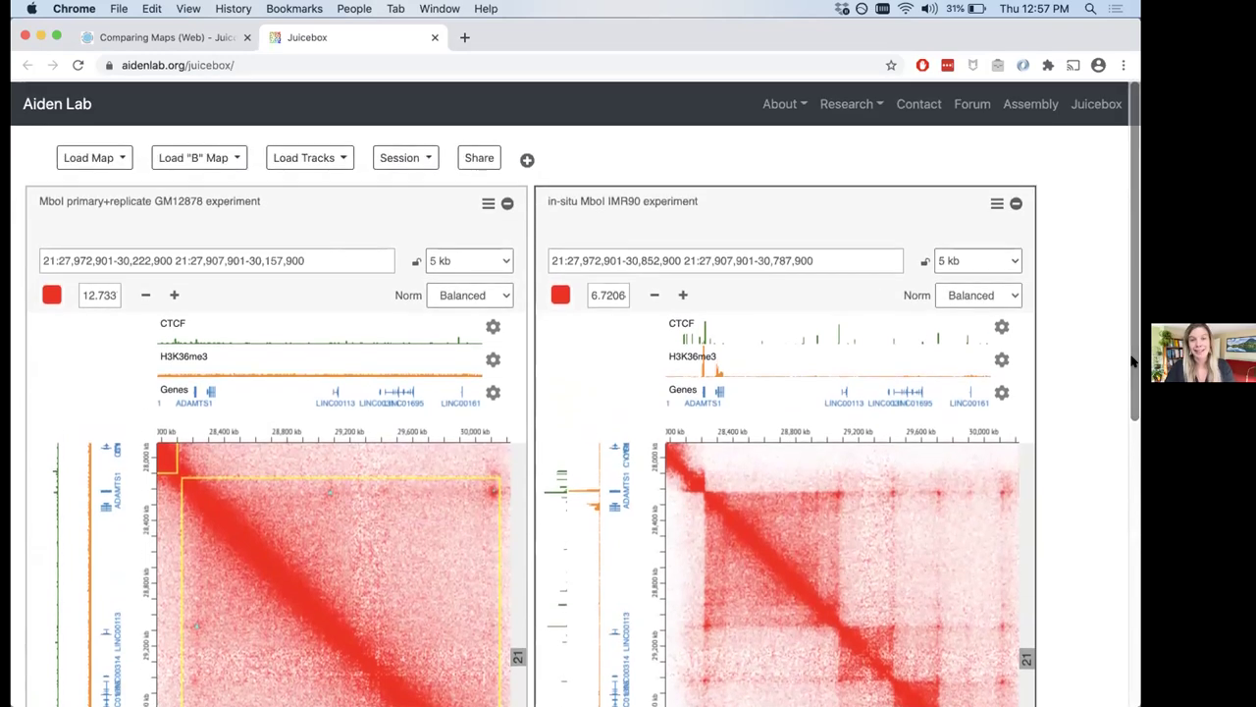
pyautogui.click(333, 155)
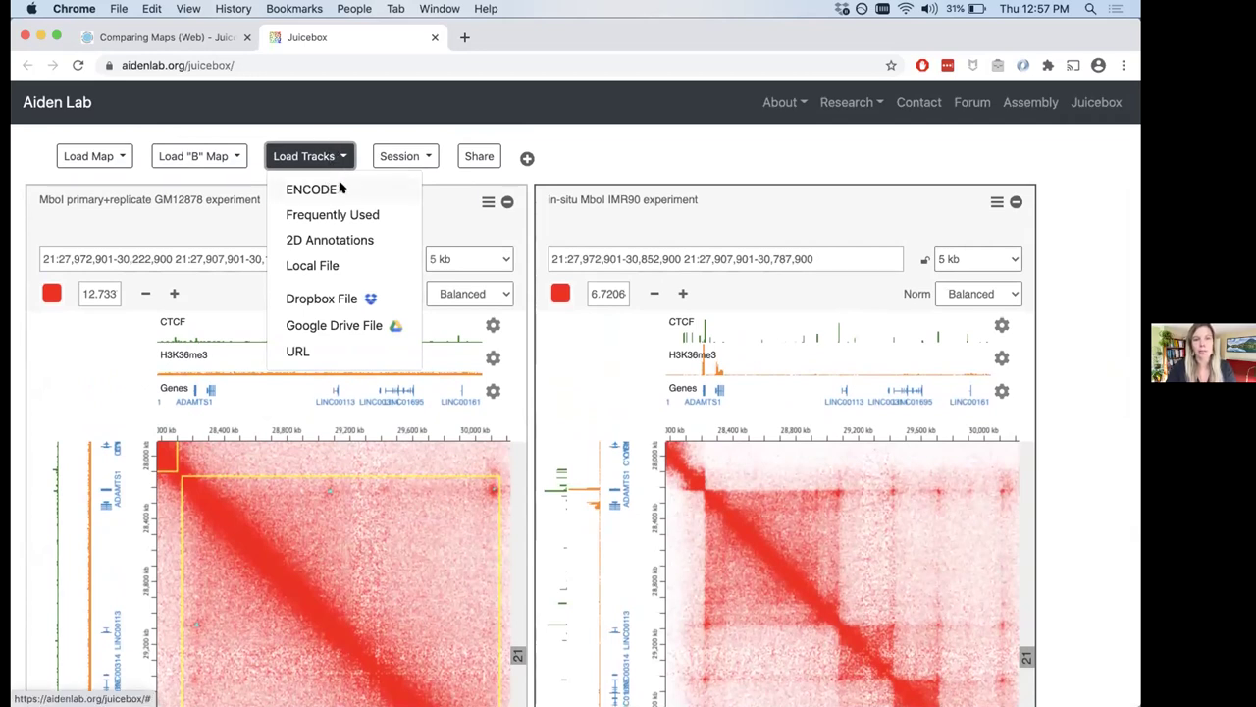
pyautogui.click(339, 187)
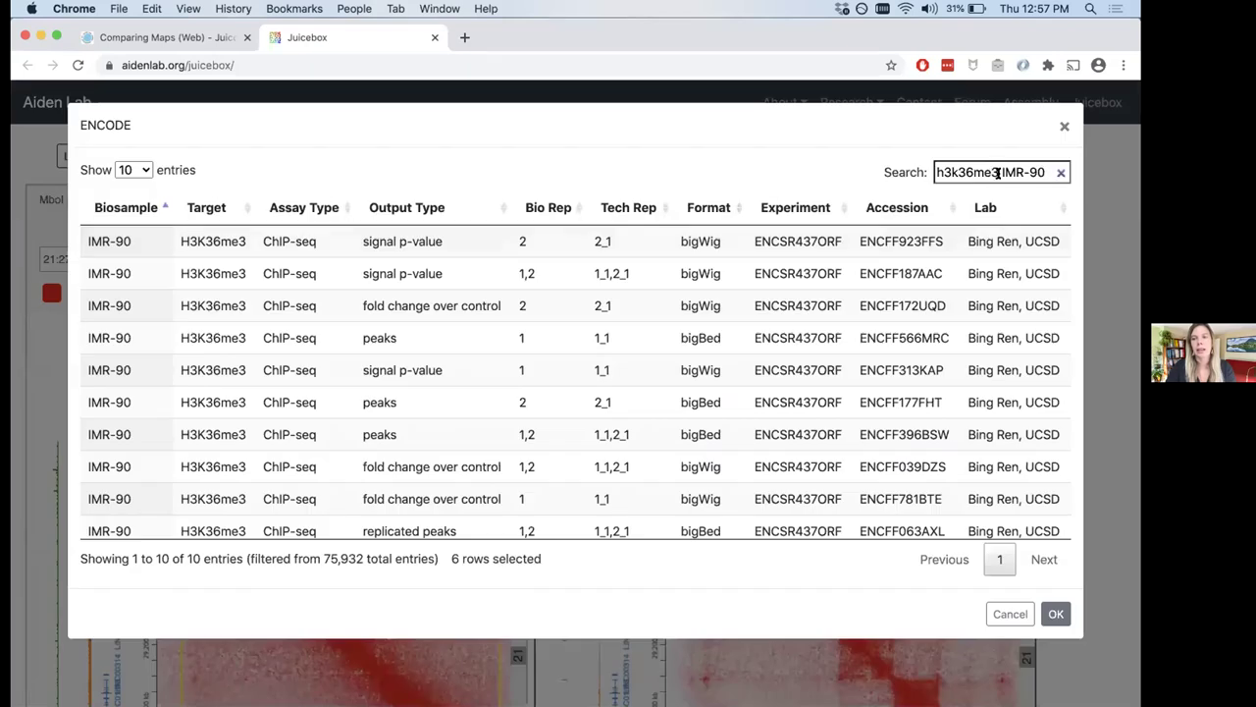
pyautogui.moveTo(997, 173); pyautogui.dragTo(954, 163)
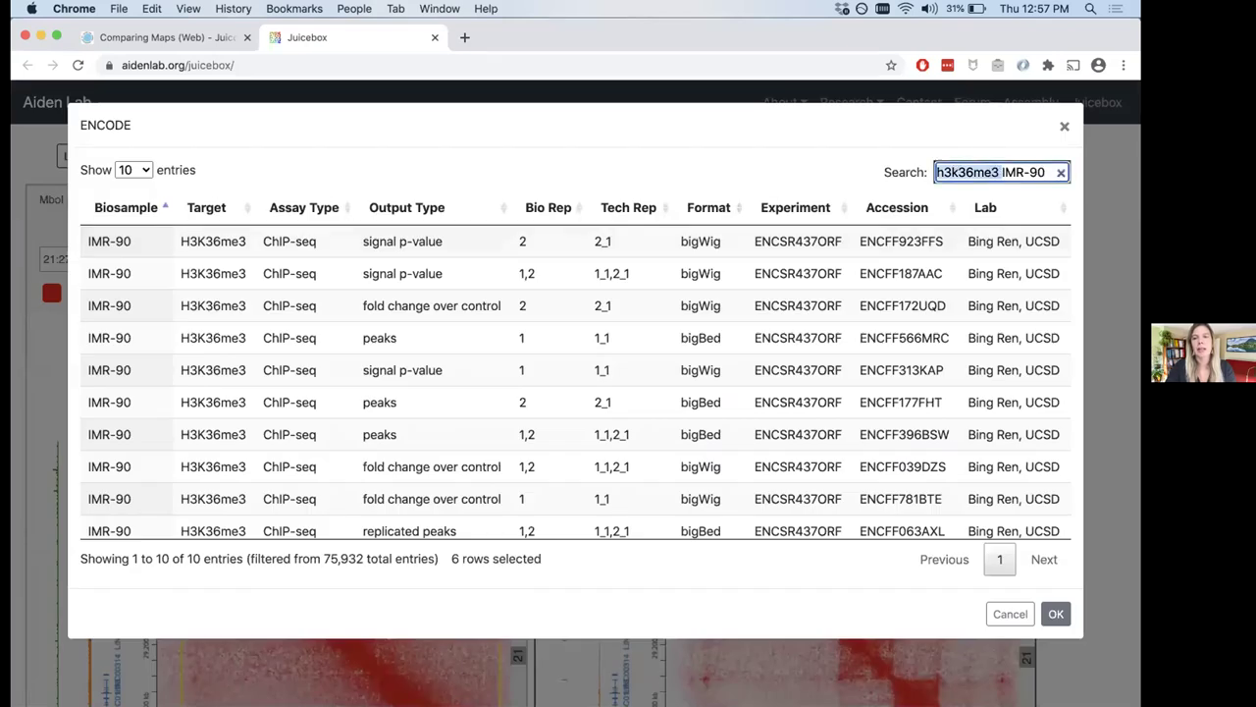
pyautogui.press('BackSpace')
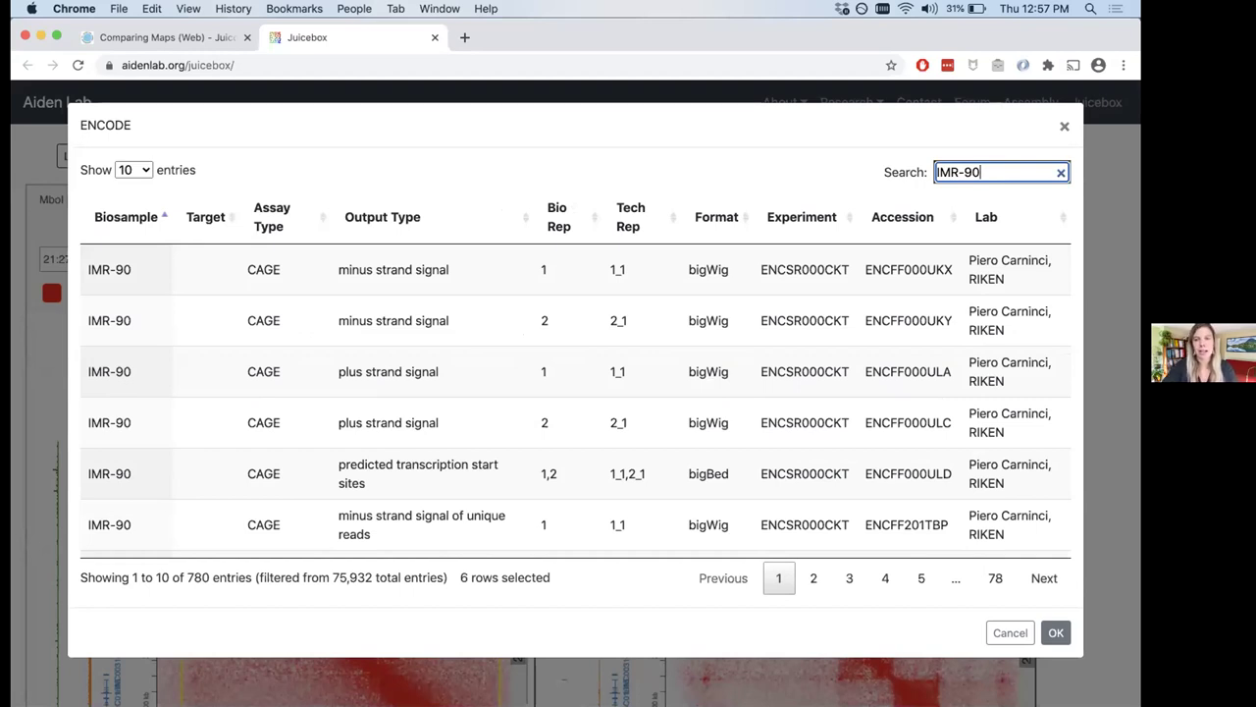
pyautogui.write('domains')
pyautogui.click(589, 275)
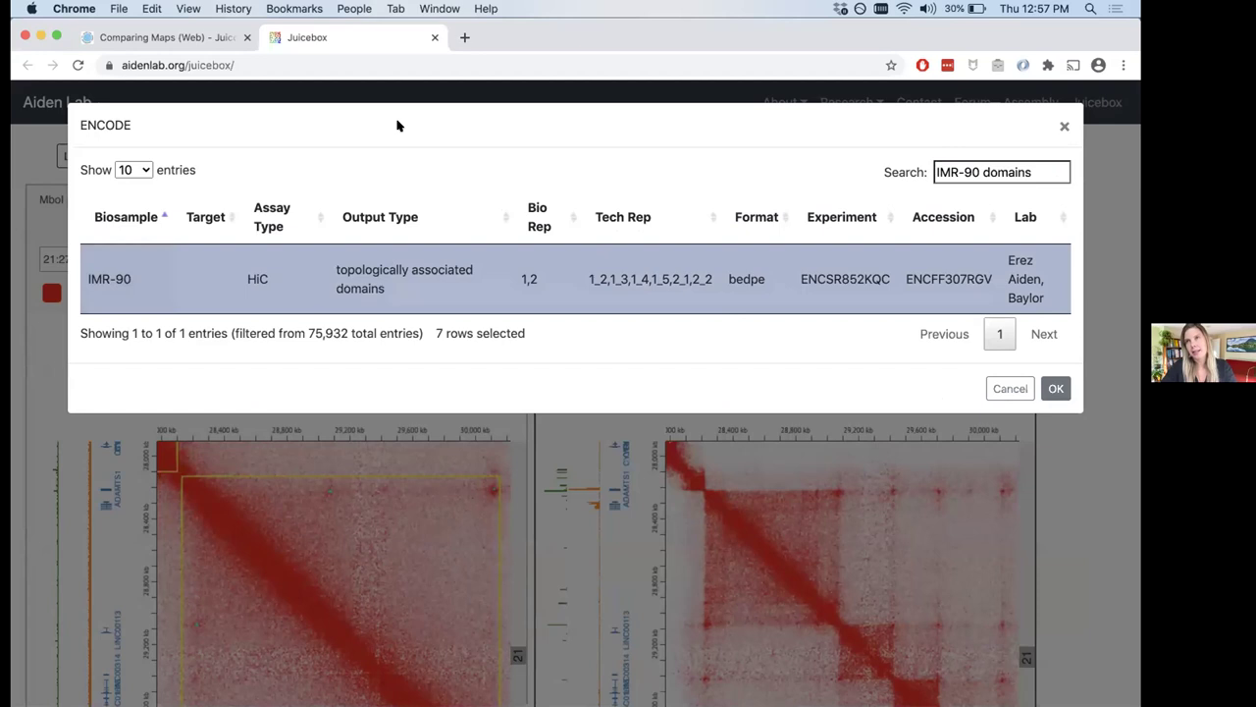
# Try searching the ENCODE tracks for IMR-90 loops.
pyautogui.click(1043, 172)
pyautogui.press('BackSpace')
pyautogui.press('BackSpace')
pyautogui.press('BackSpace')
pyautogui.press('BackSpace')
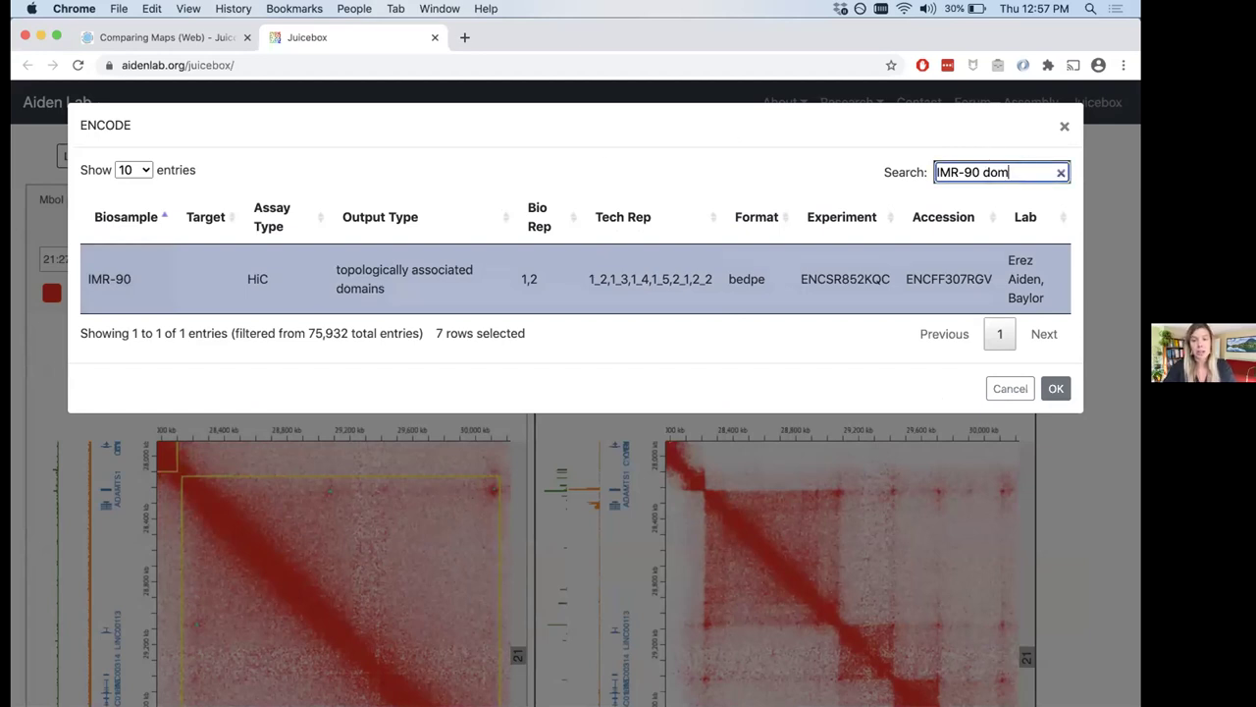
pyautogui.press('BackSpace')
pyautogui.press('BackSpace')
pyautogui.press('BackSpace')
pyautogui.write('loops')
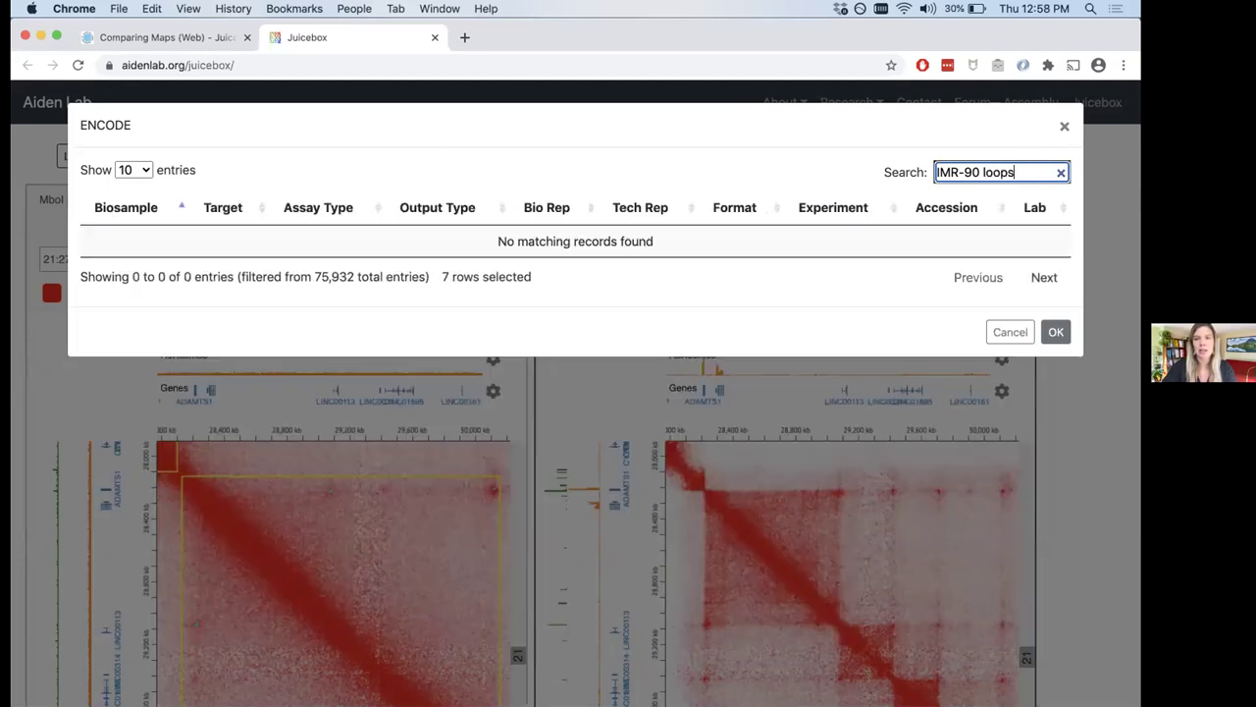
# Search the ENCODE tracks for IMR-90 long range and select the HiC long range chromatin interactions entry.
pyautogui.press('BackSpace')
pyautogui.press('BackSpace')
pyautogui.press('BackSpace')
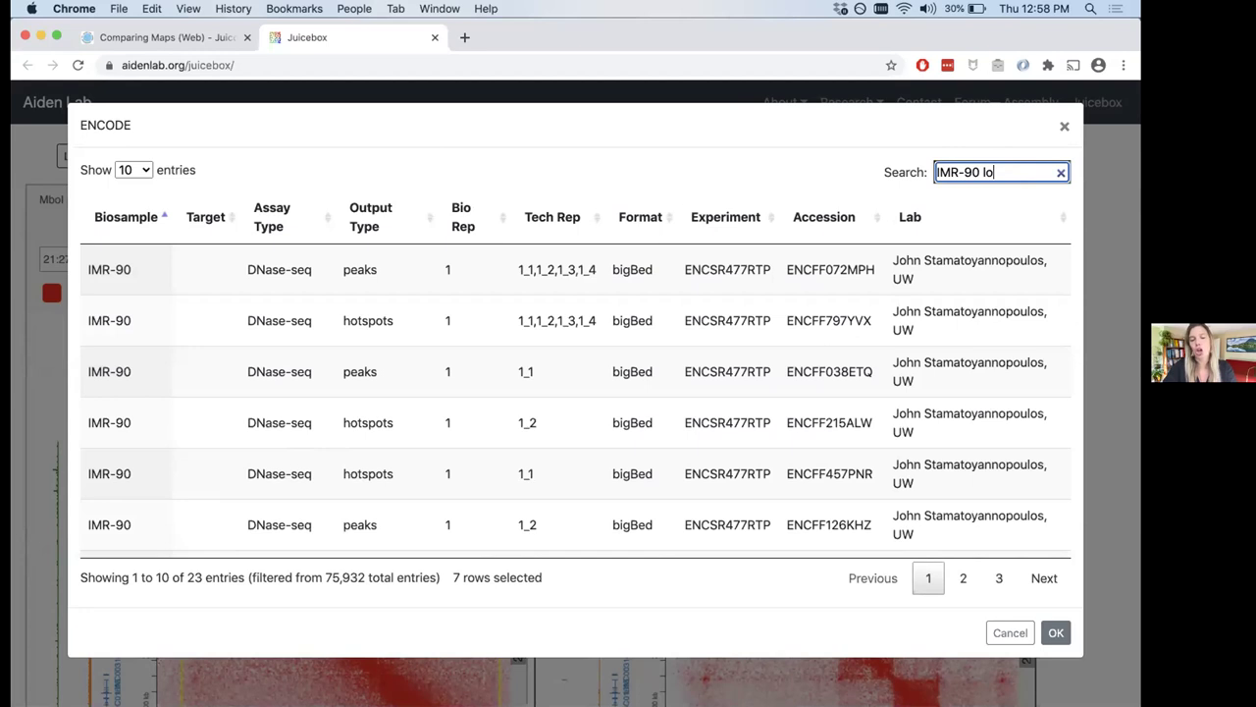
pyautogui.write('ng rna')
pyautogui.press('BackSpace')
pyautogui.press('BackSpace')
pyautogui.write('ange')
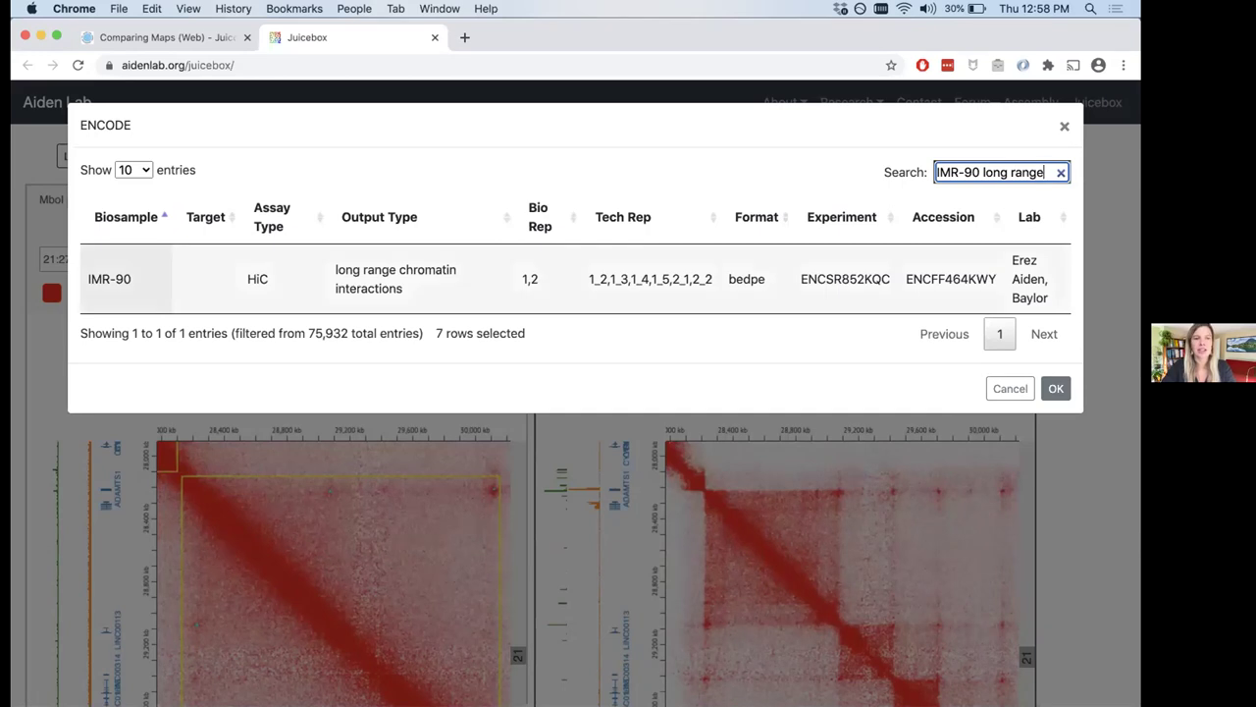
pyautogui.click(393, 278)
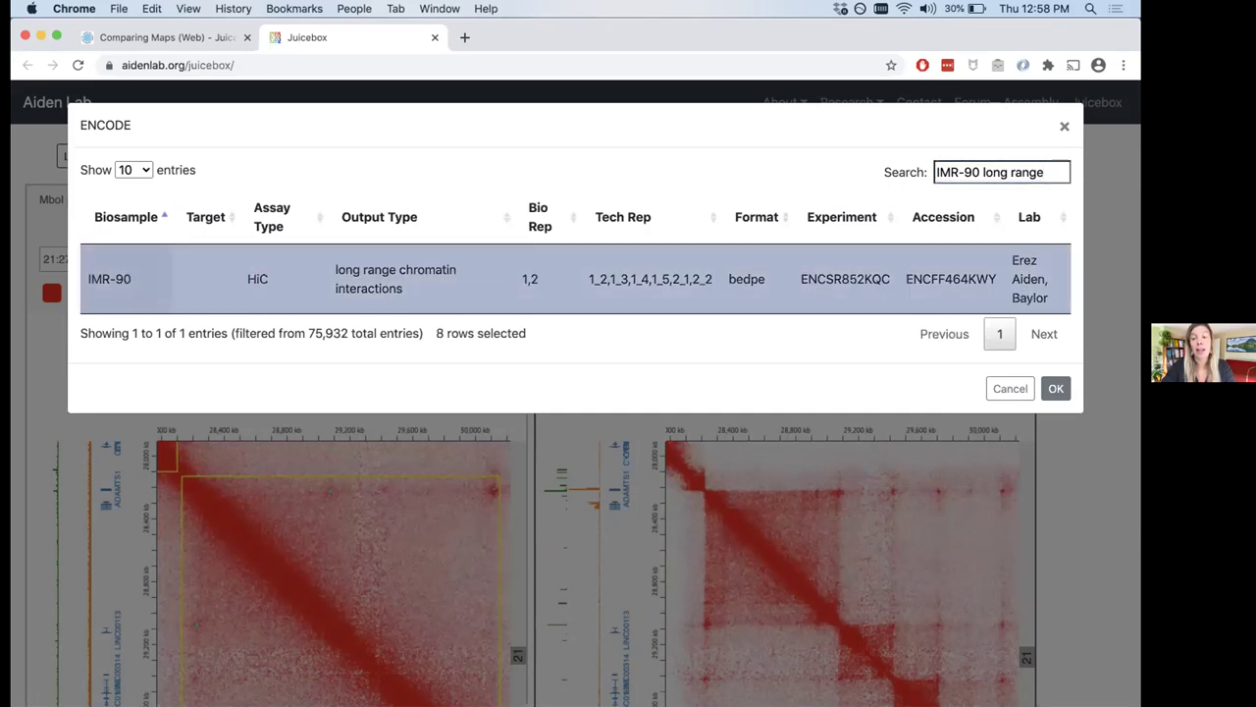
# Filter the ENCODE tracks by IMR-90 HiC to review the Hi-C annotation entries together.
pyautogui.click(1045, 168)
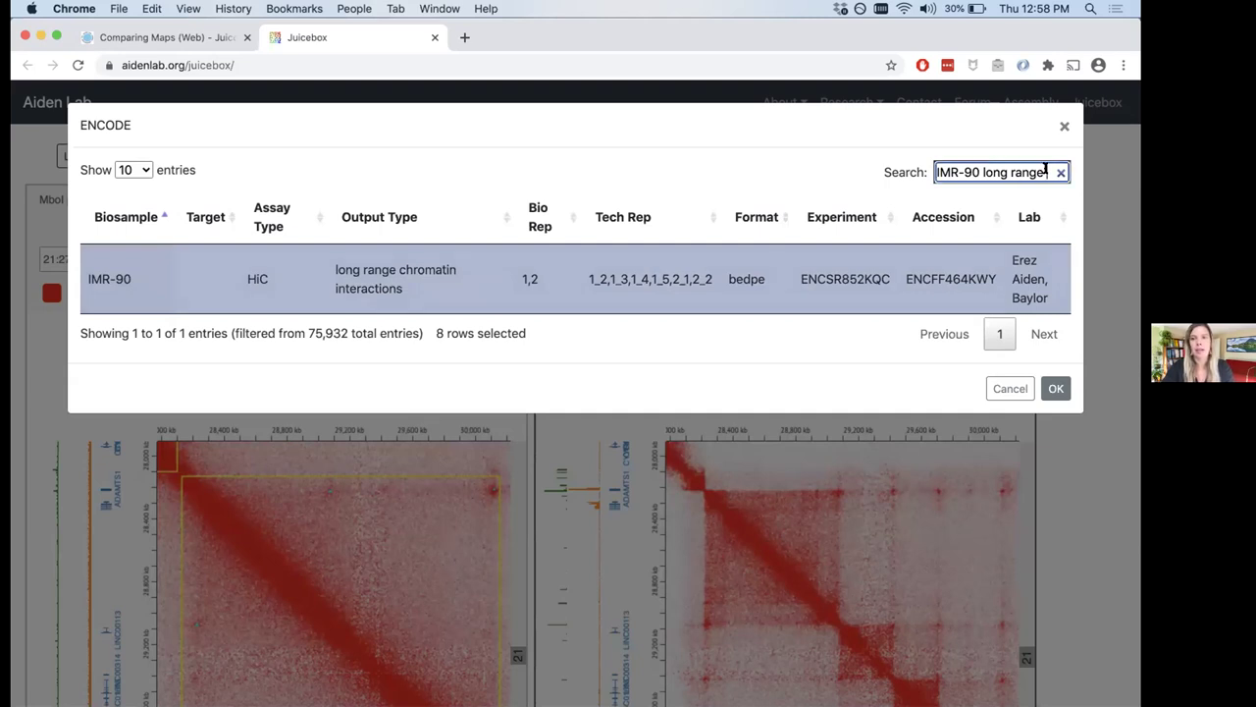
pyautogui.press('BackSpace')
pyautogui.press('BackSpace')
pyautogui.press('BackSpace')
pyautogui.press('BackSpace')
pyautogui.press('BackSpace')
pyautogui.press('BackSpace')
pyautogui.press('BackSpace')
pyautogui.press('BackSpace')
pyautogui.press('BackSpace')
pyautogui.press('BackSpace')
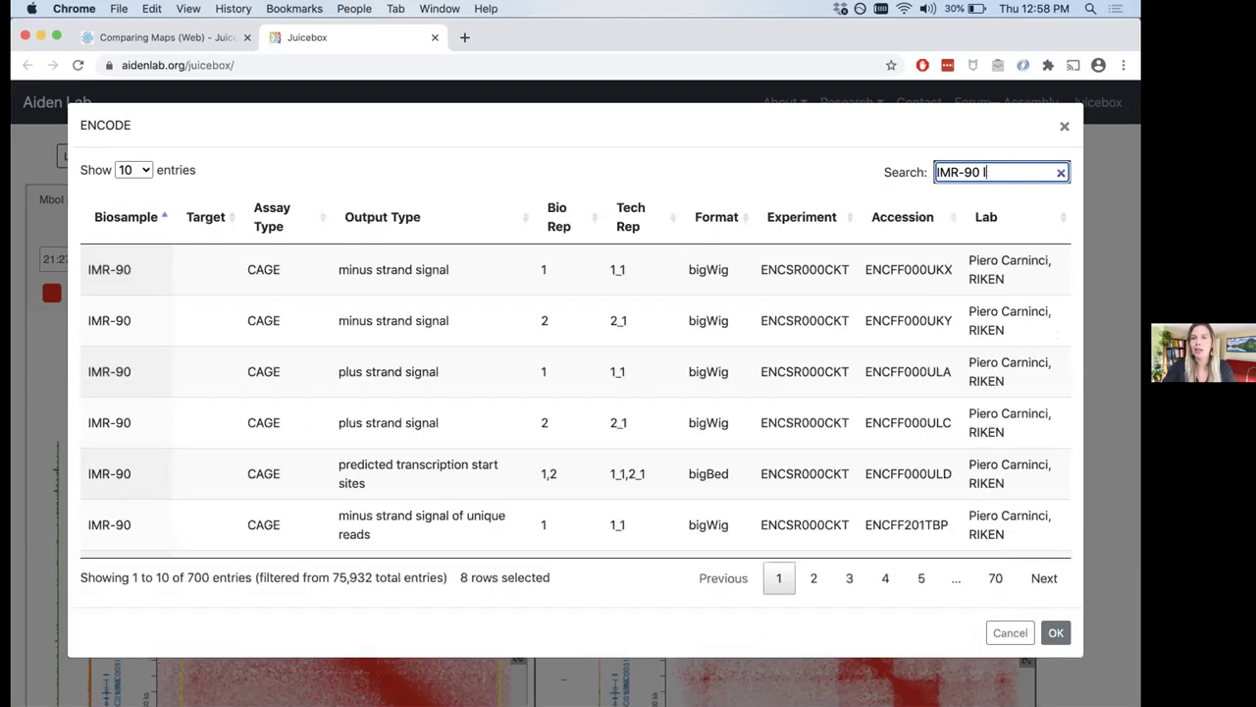
pyautogui.write('Hi')
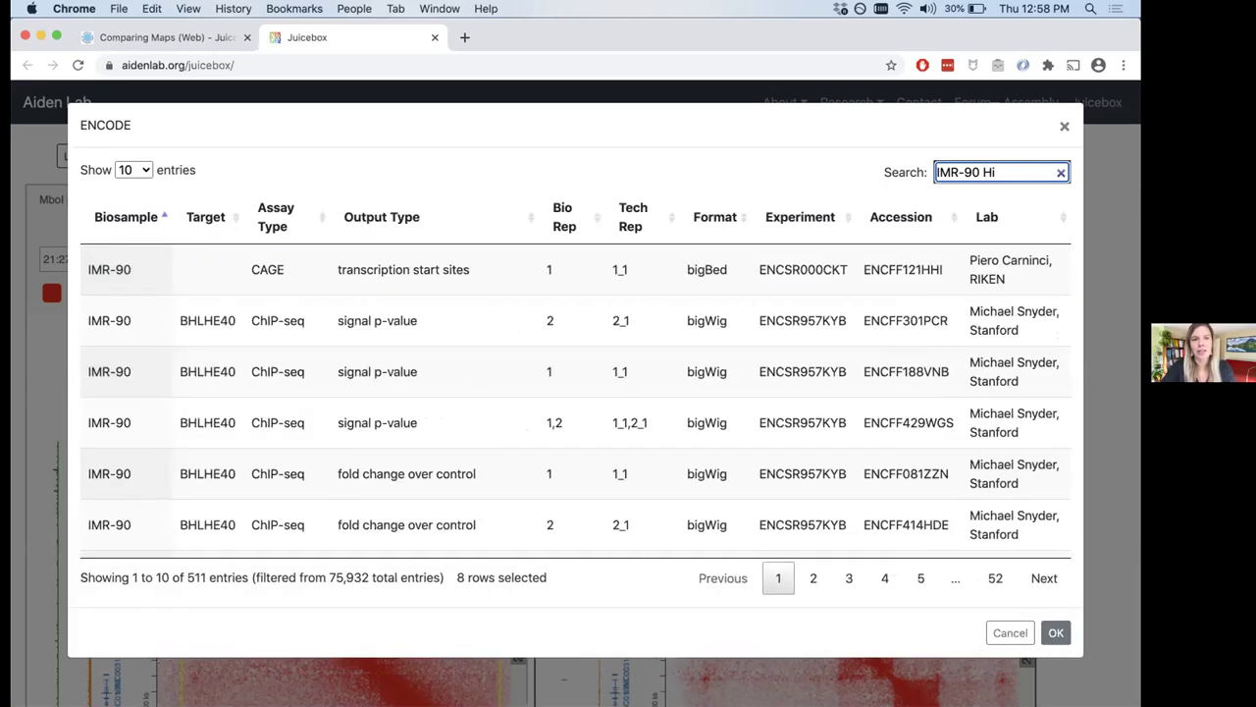
pyautogui.write('C')
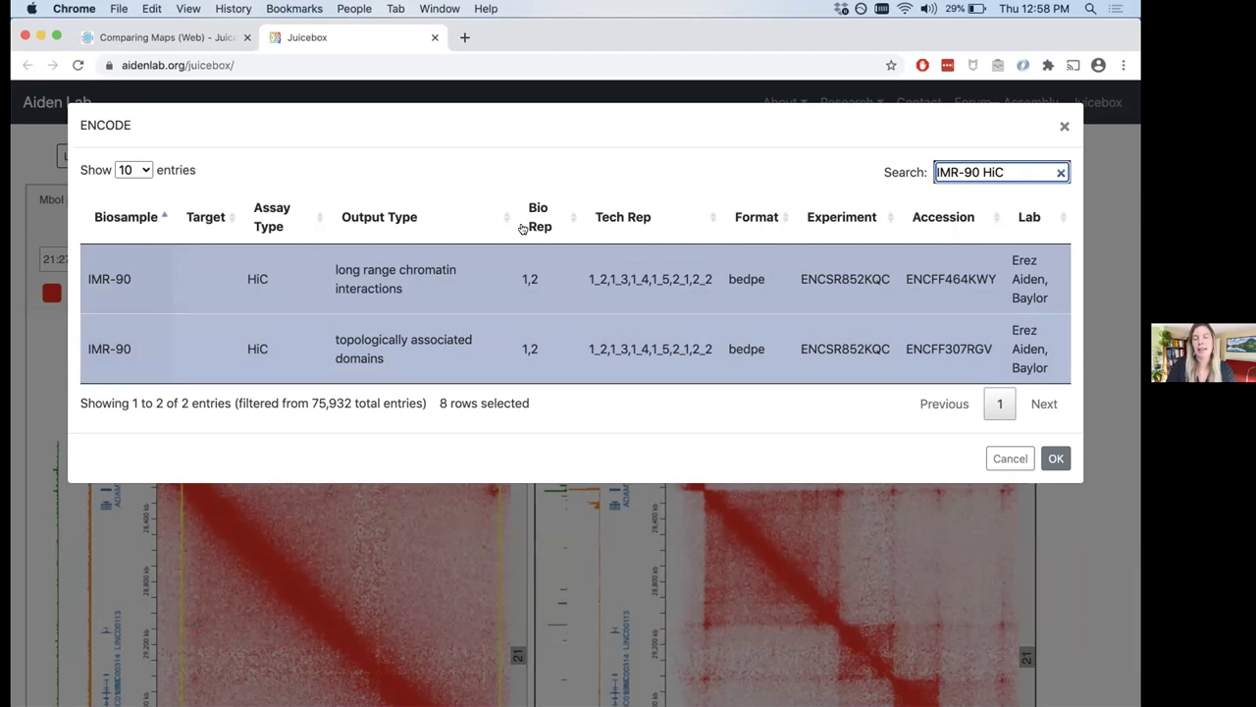
# Broaden the ENCODE search to IMR-90 and sort the entries by assay type in descending order.
pyautogui.press('BackSpace')
pyautogui.press('BackSpace')
pyautogui.press('BackSpace')
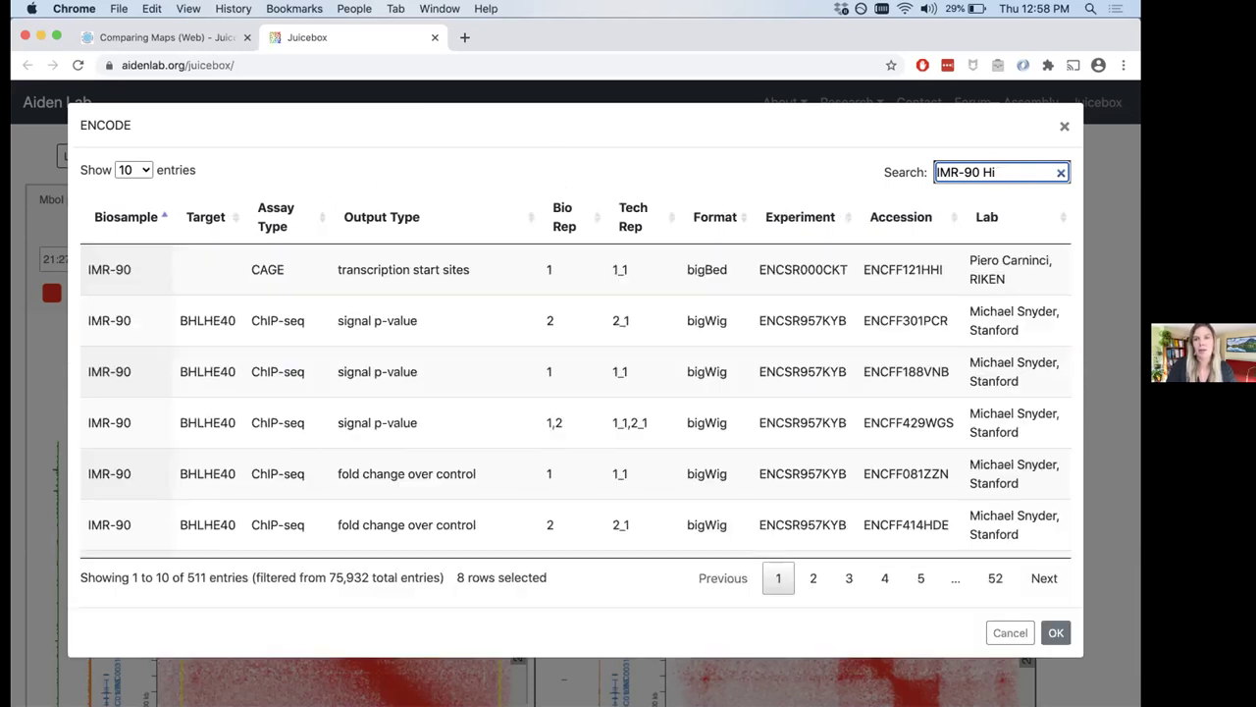
pyautogui.click(316, 212)
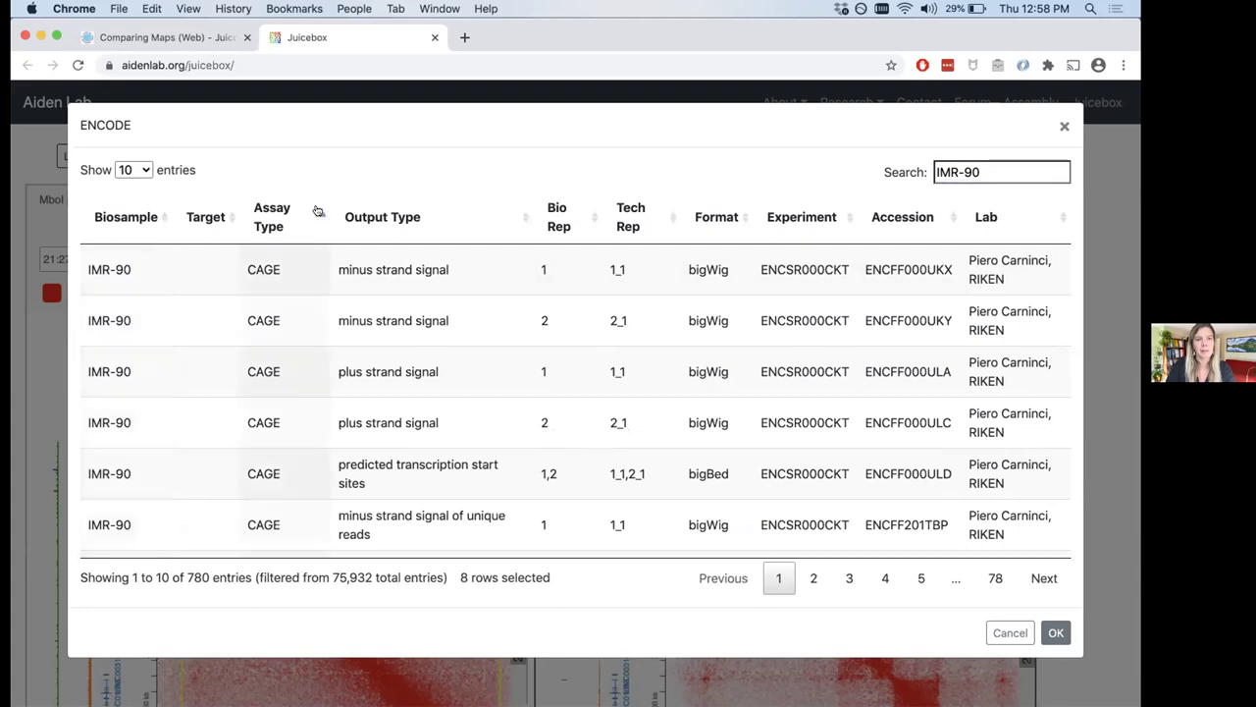
pyautogui.click(317, 211)
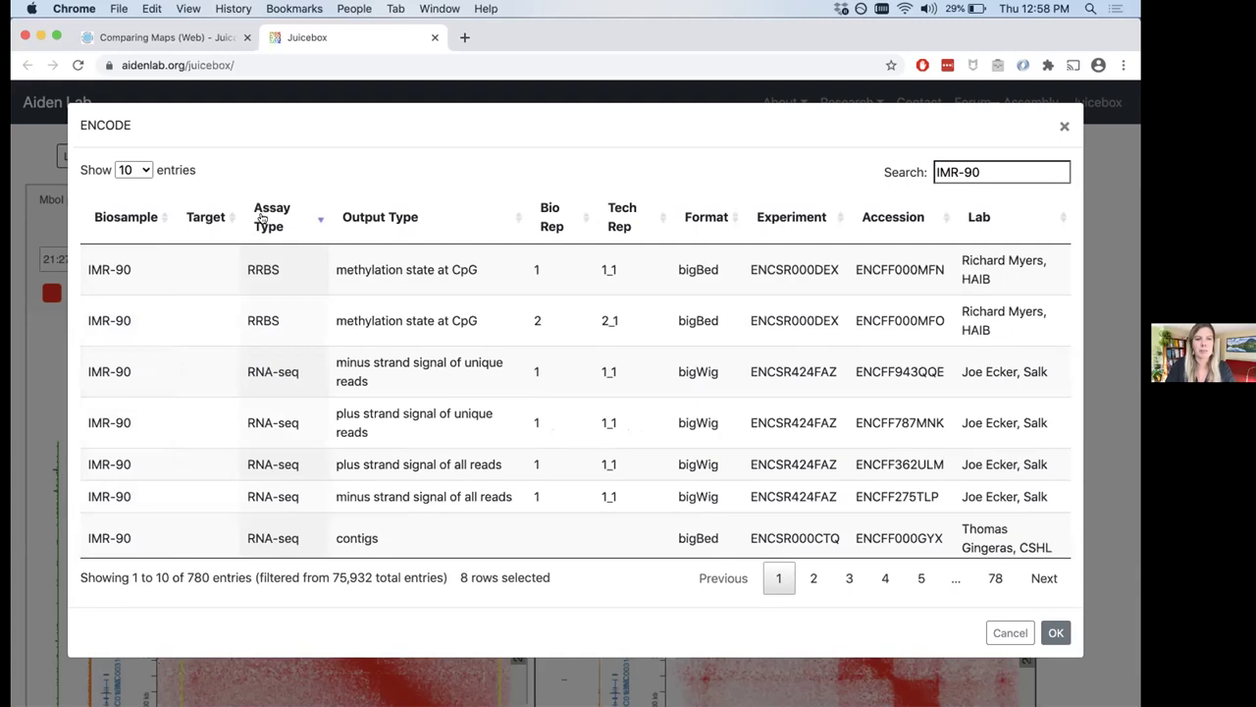
pyautogui.click(262, 218)
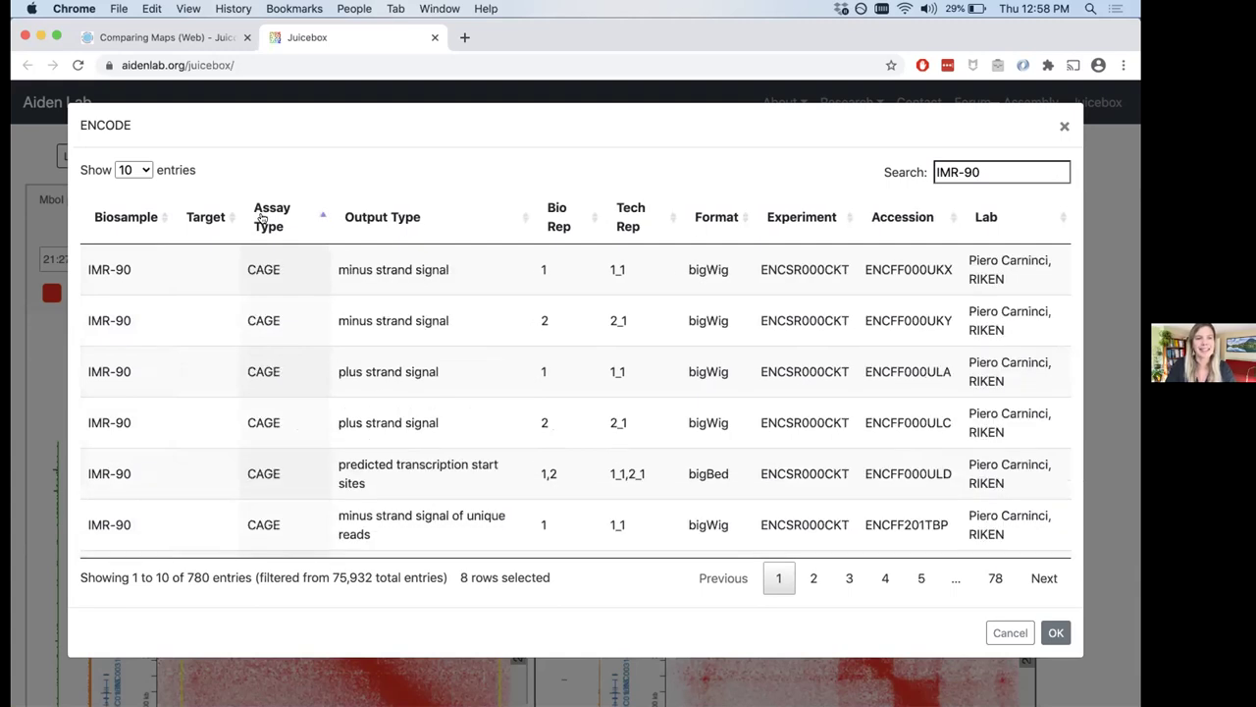
pyautogui.click(262, 218)
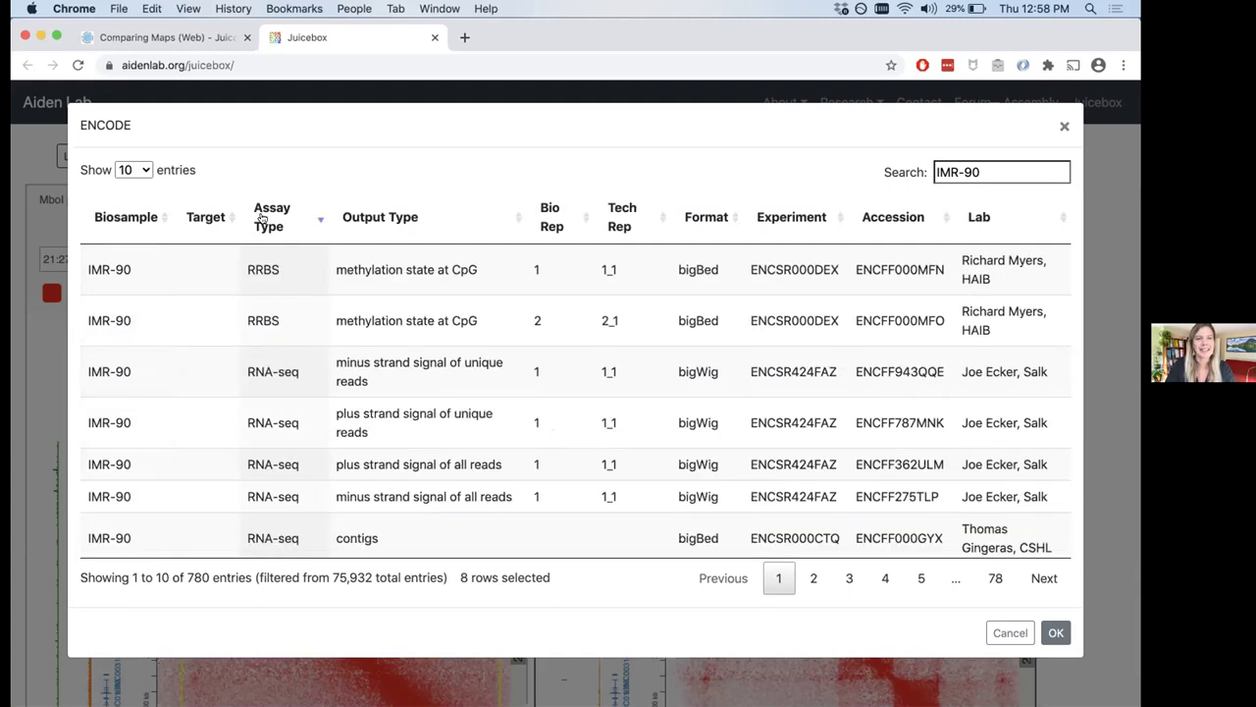
# Sort the IMR-90 entries by output type in descending order and look through them.
pyautogui.click(511, 216)
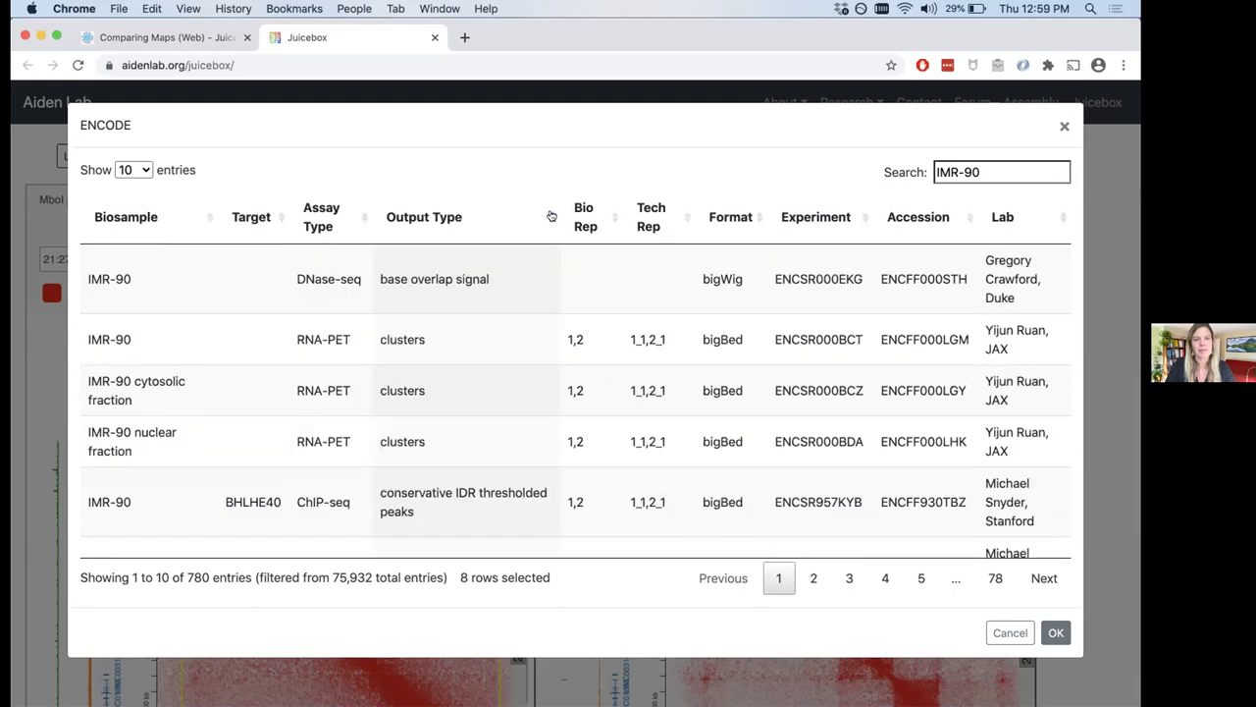
pyautogui.click(552, 216)
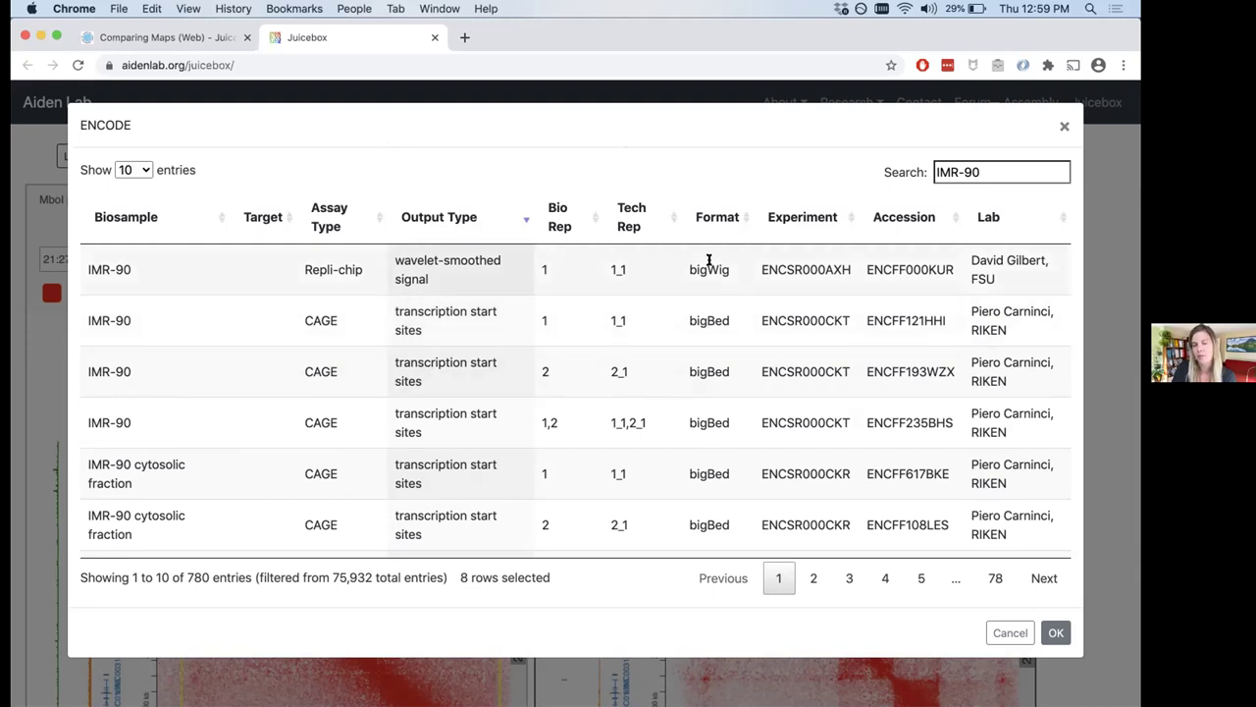
pyautogui.scroll(-4, 714, 394)
pyautogui.scroll(4, 714, 392)
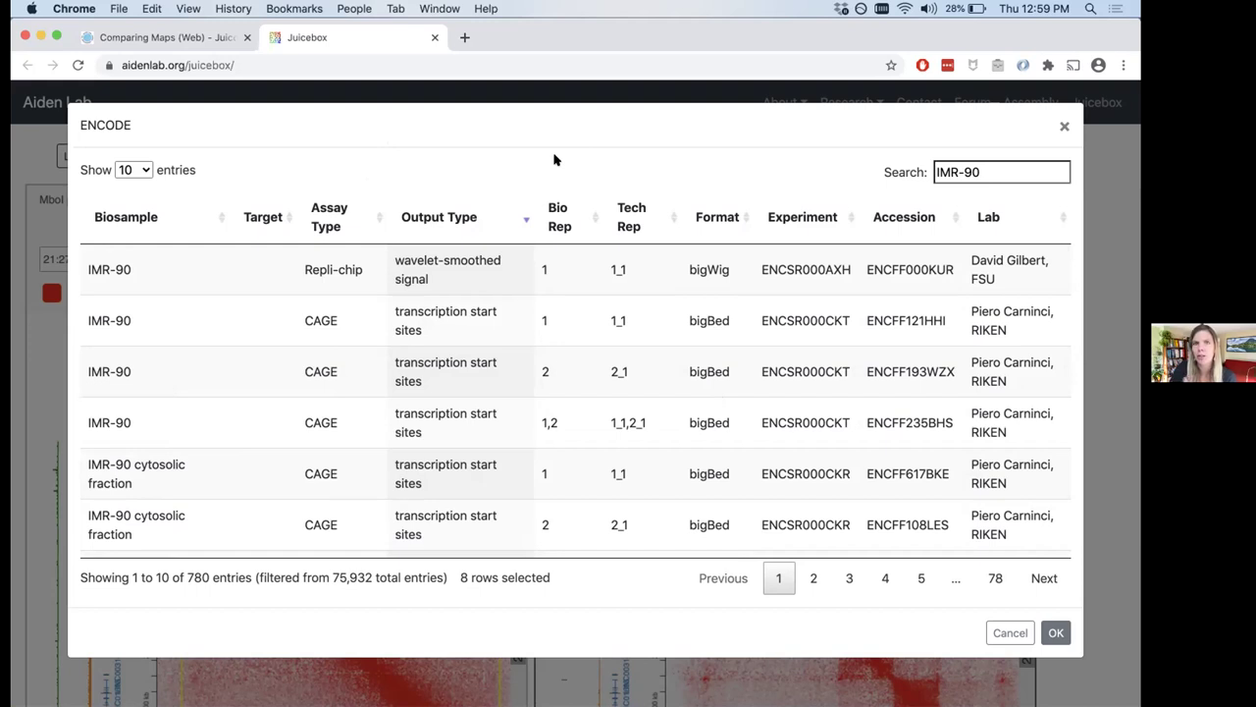
# Recheck the selected entries with the search IMR-90 hic, and load the selected domain and long range interaction annotations onto the IMR90 map.
pyautogui.click(999, 165)
pyautogui.write('hi')
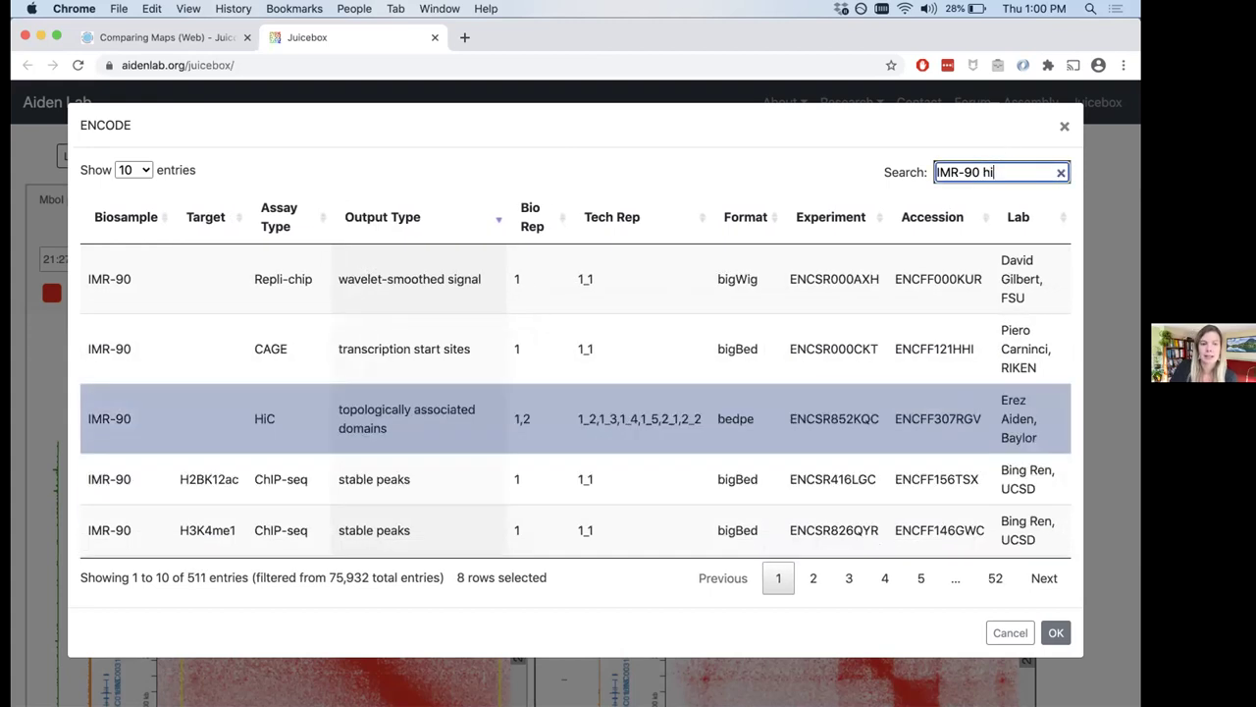
pyautogui.write('c')
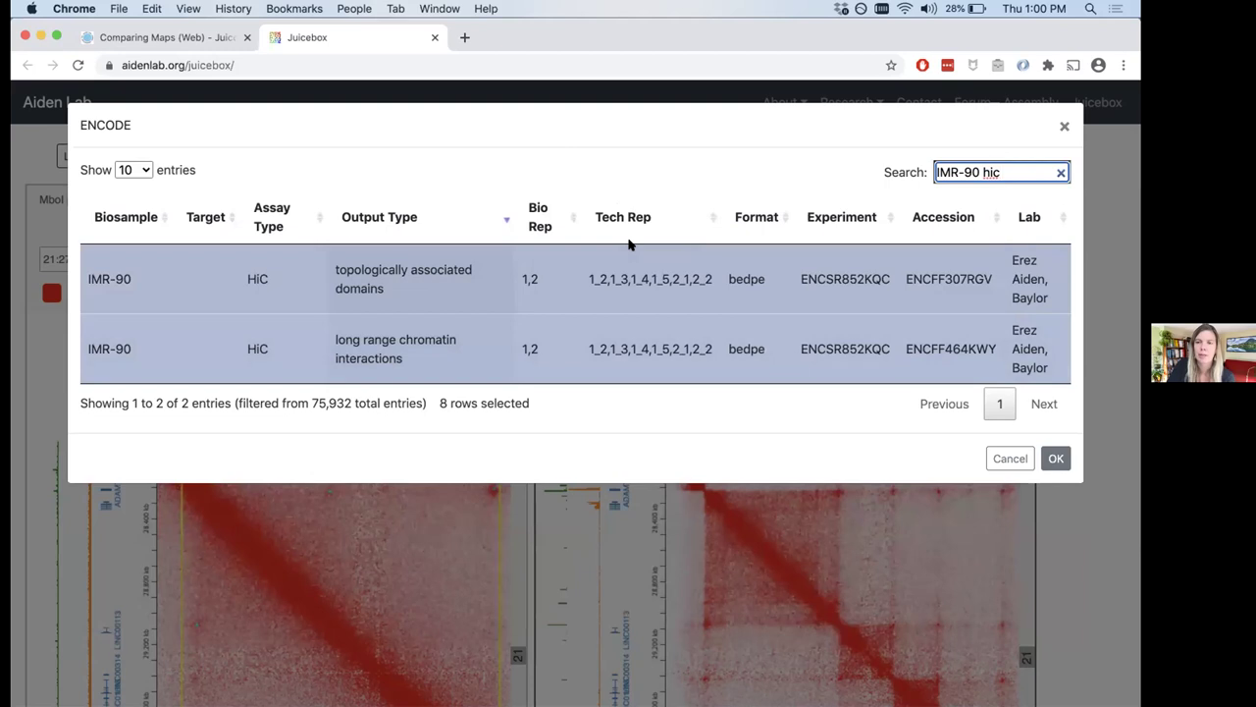
pyautogui.press('BackSpace')
pyautogui.press('BackSpace')
pyautogui.press('BackSpace')
pyautogui.click(1058, 632)
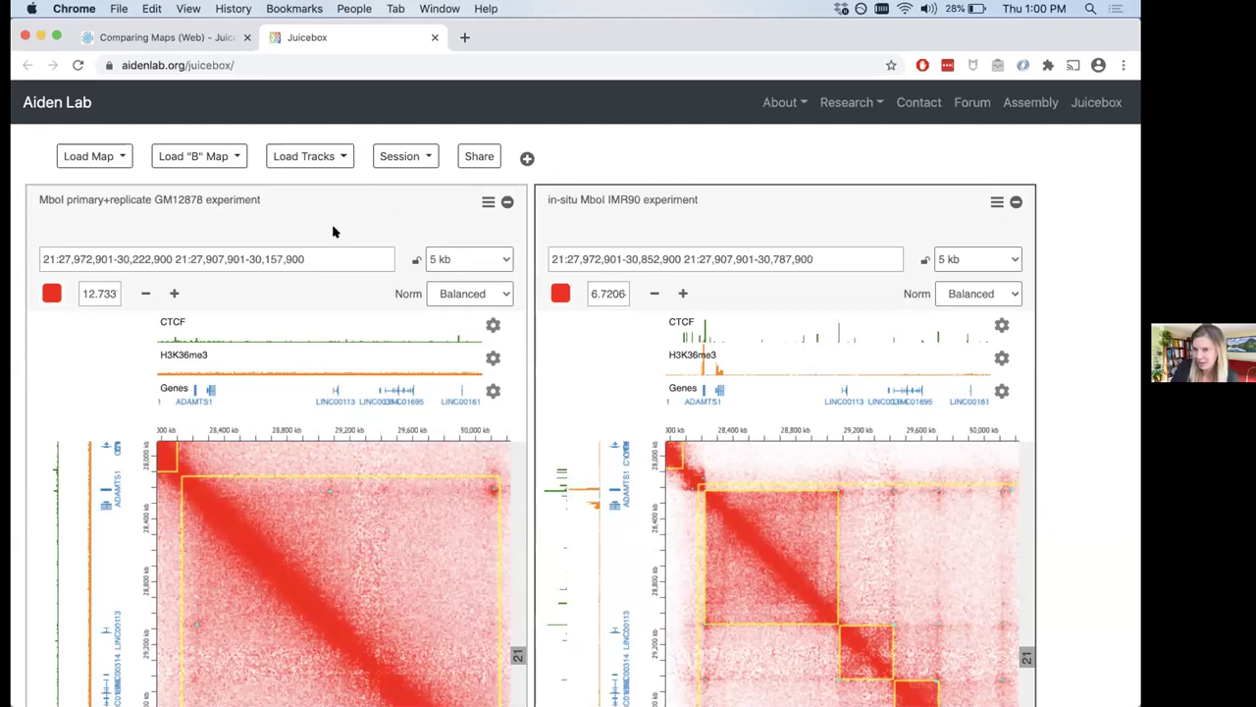
# Compare the domain and loop annotations on the GM12878 and IMR90 maps around ADAMTS1.
pyautogui.click(312, 159)
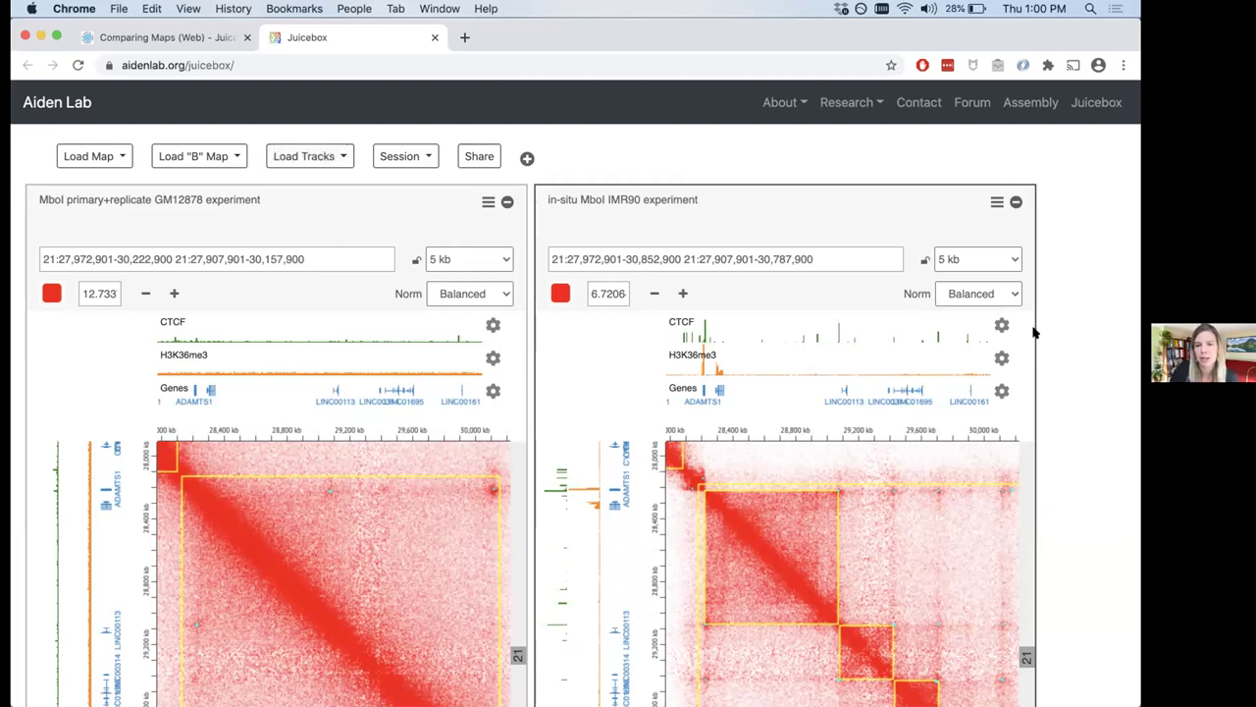
pyautogui.scroll(-2, 1048, 380)
pyautogui.scroll(-2, 1048, 378)
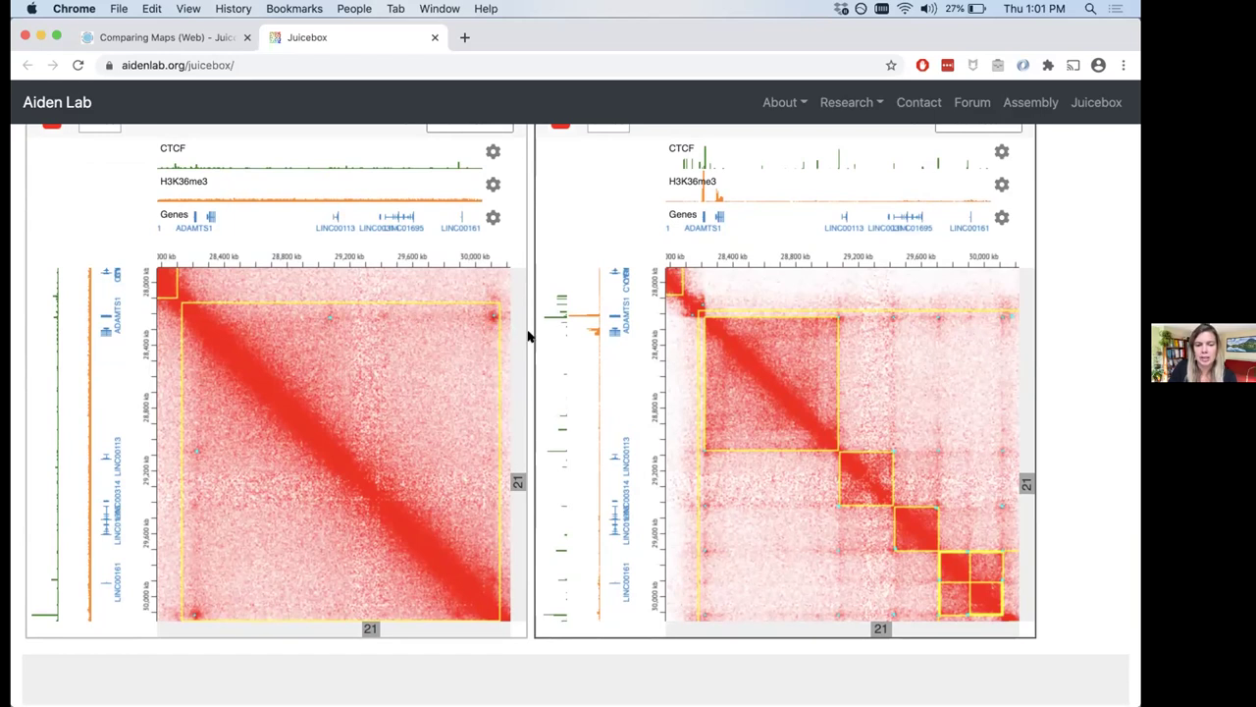
pyautogui.scroll(-1, 942, 417)
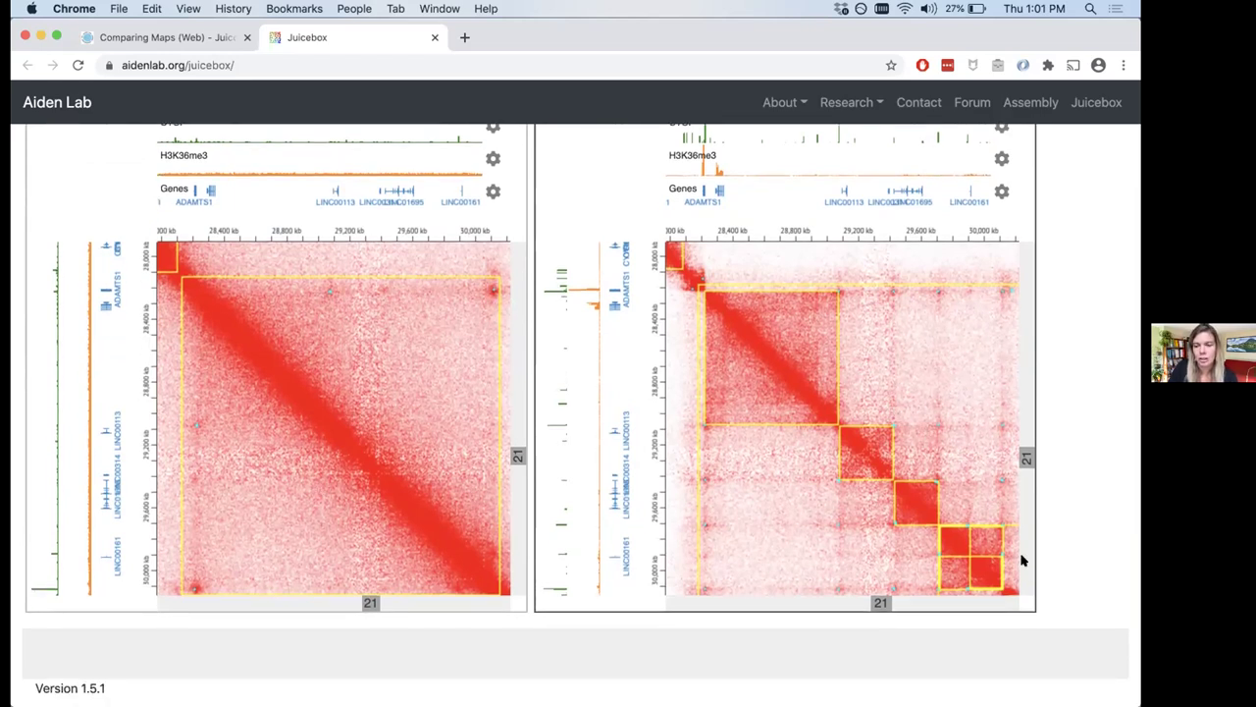
# Review the CTCF, H3K36me3 and Genes tracks against the domains and loops on the GM12878 and IMR90 maps.
pyautogui.scroll(3, 974, 478)
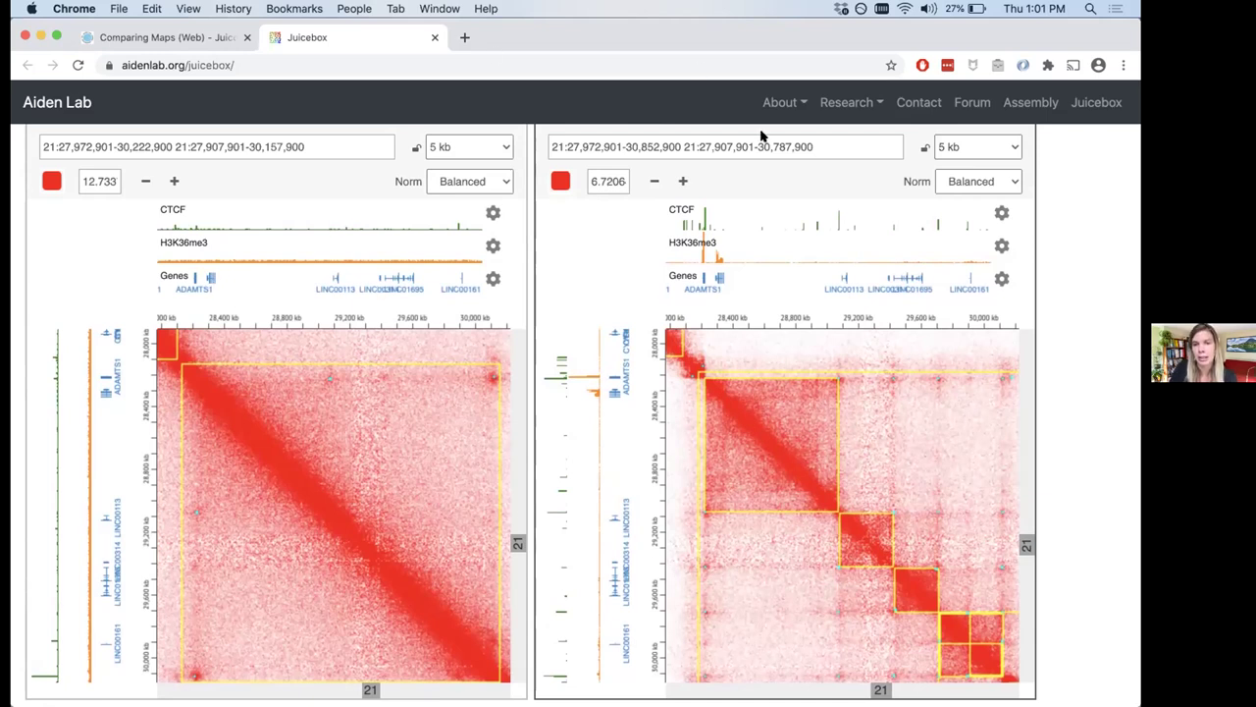
pyautogui.scroll(3, 771, 290)
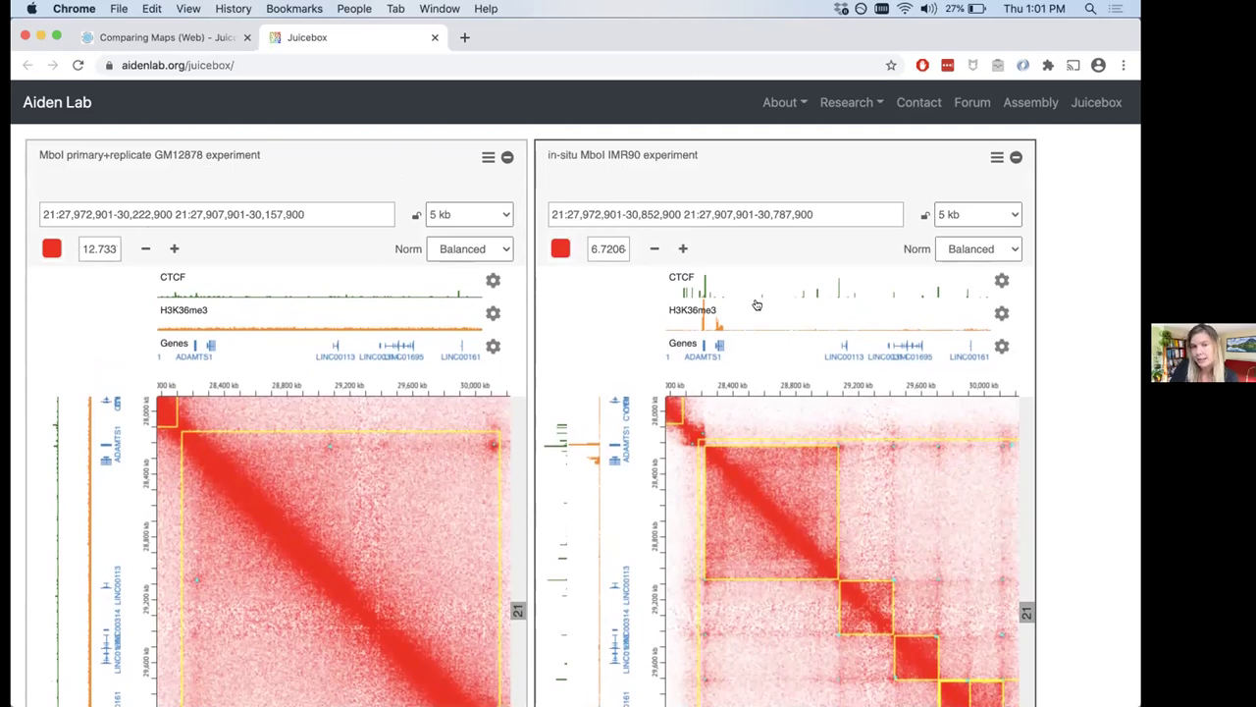
pyautogui.scroll(-1, 756, 305)
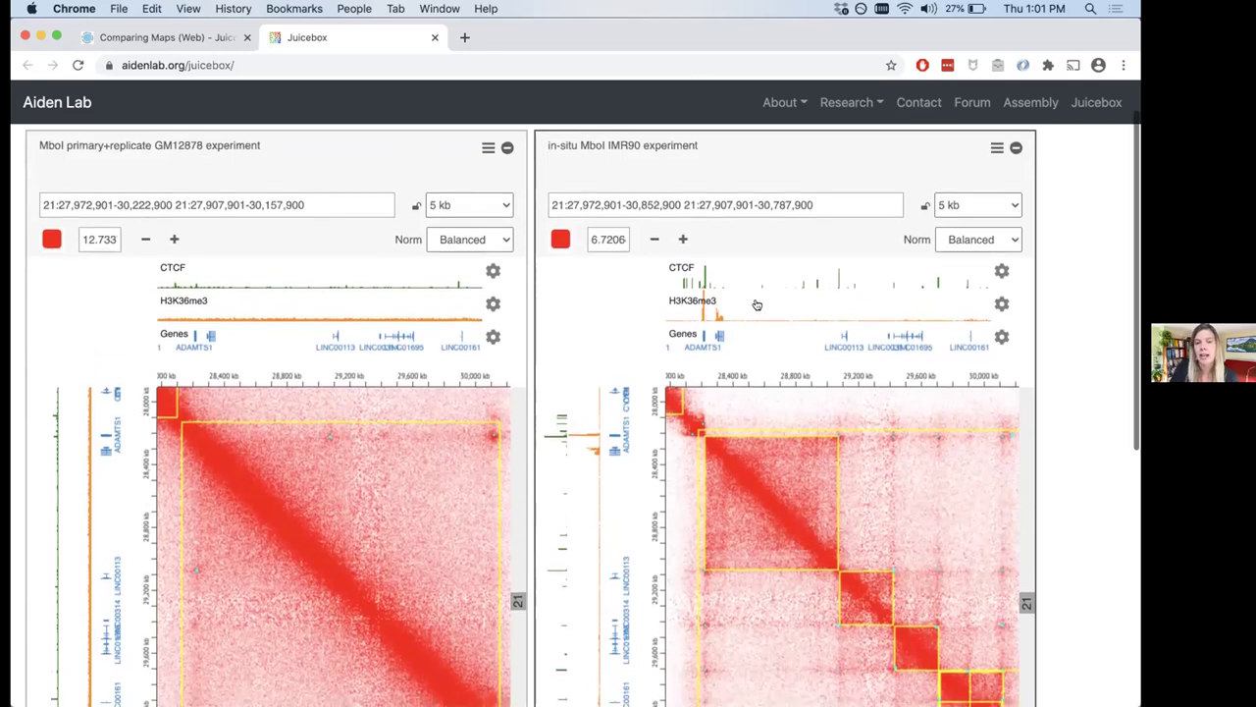
pyautogui.scroll(-1, 757, 305)
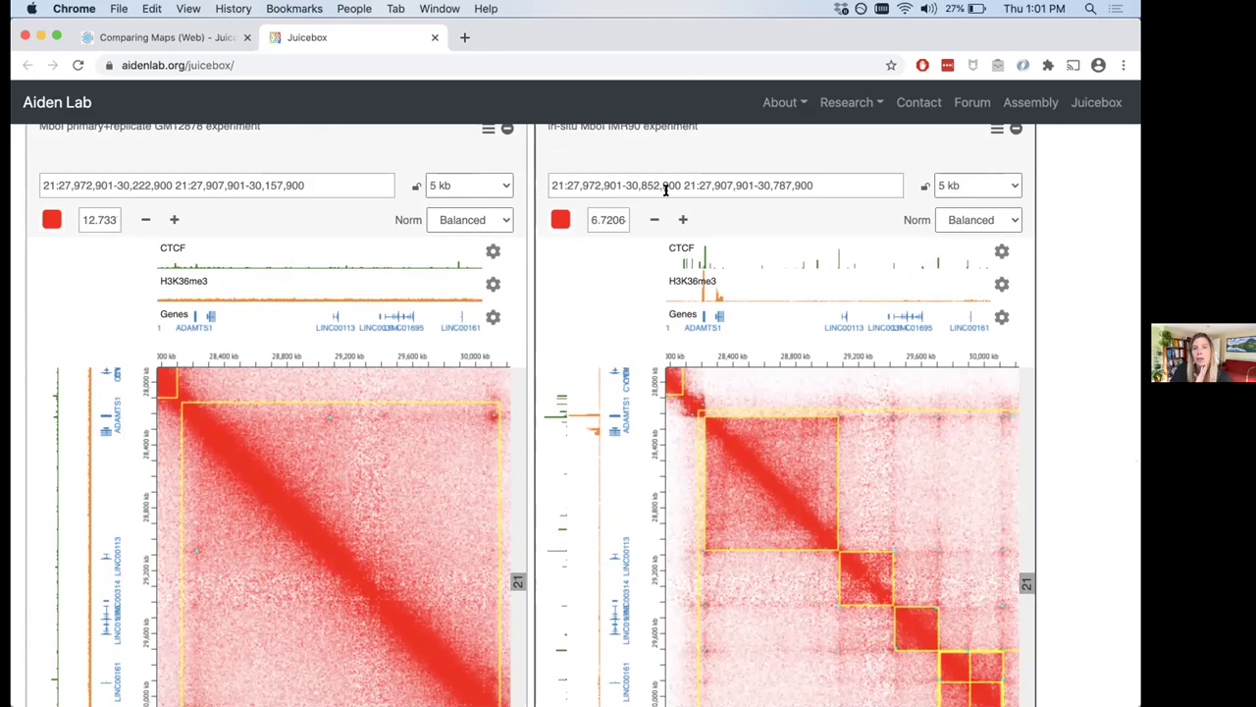
pyautogui.scroll(2, 745, 306)
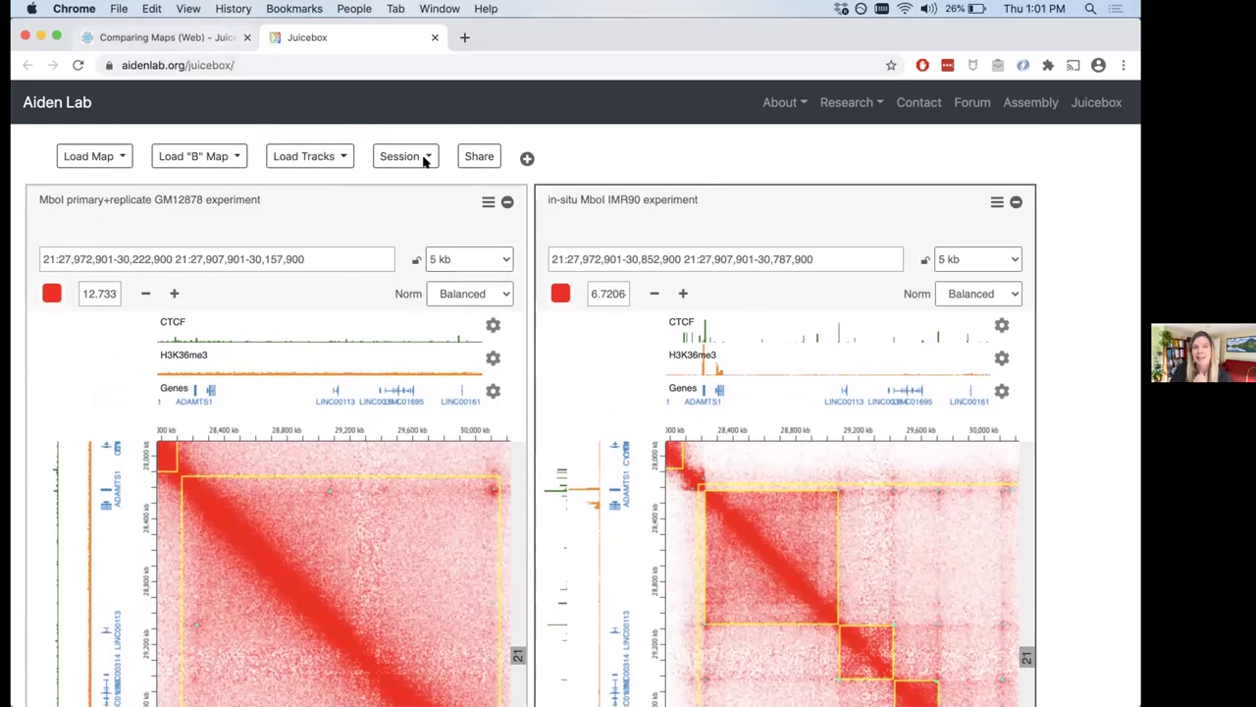
pyautogui.scroll(-2, 557, 320)
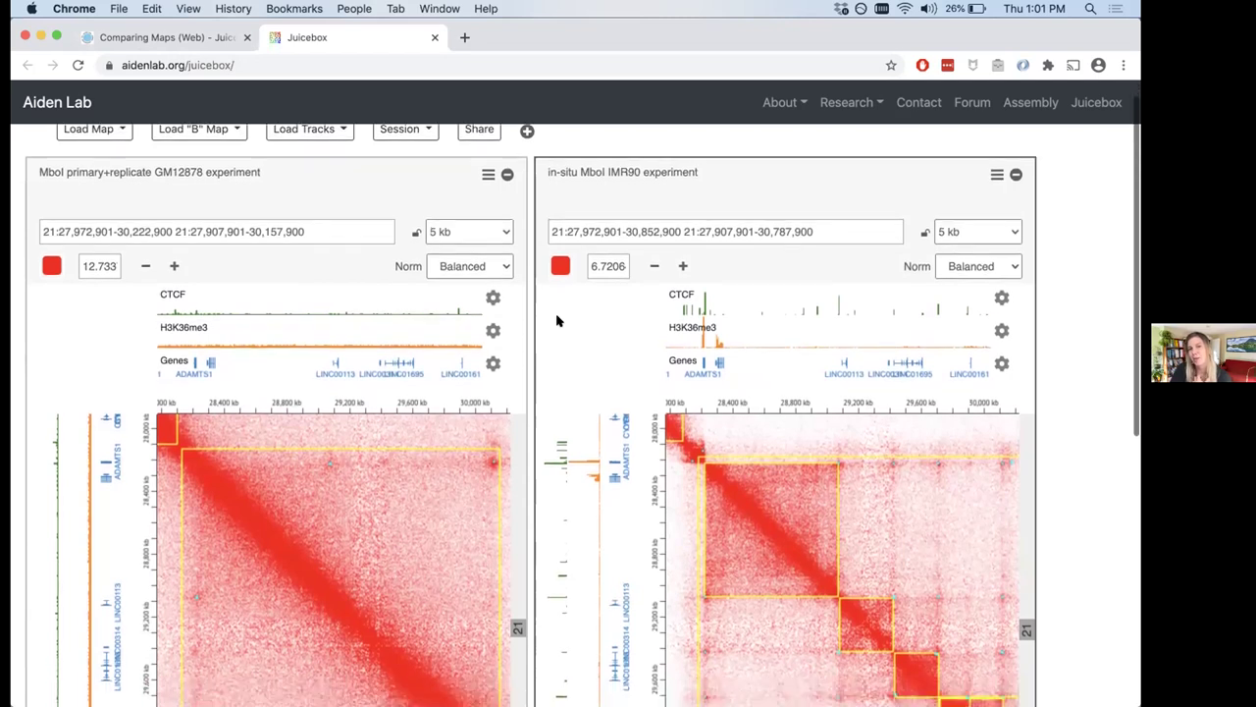
pyautogui.scroll(-4, 557, 320)
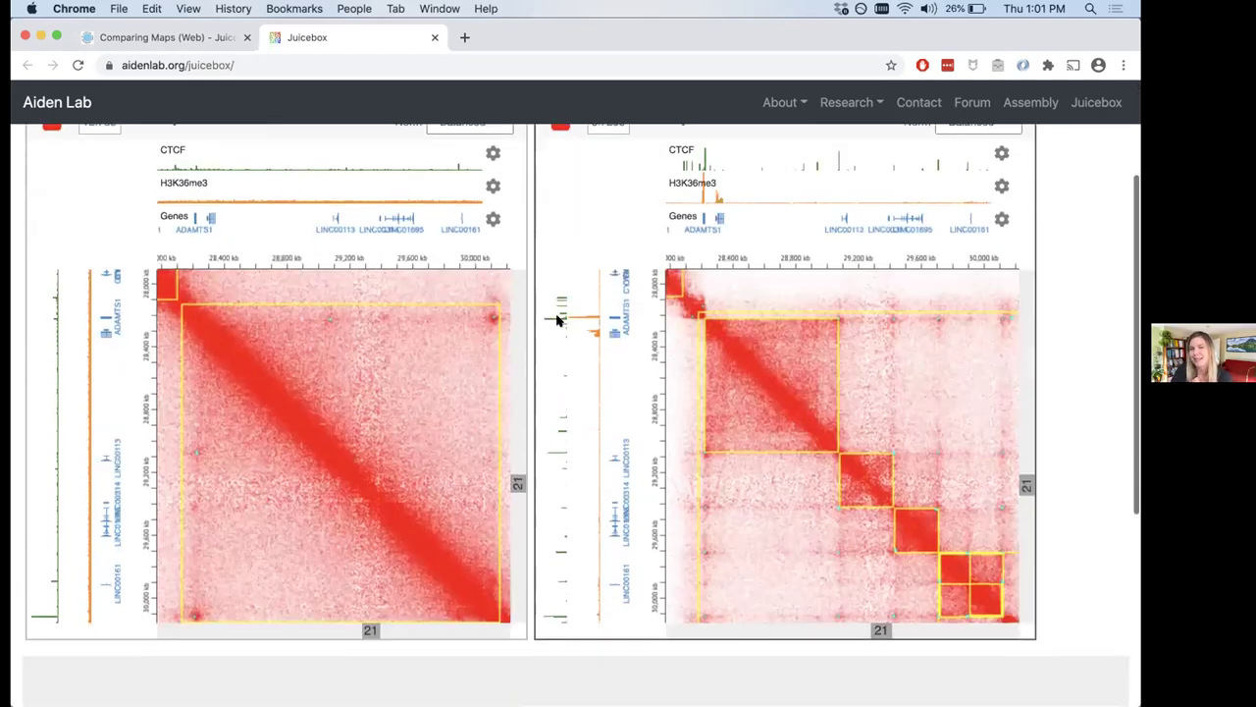
pyautogui.scroll(5, 557, 320)
pyautogui.scroll(1, 557, 320)
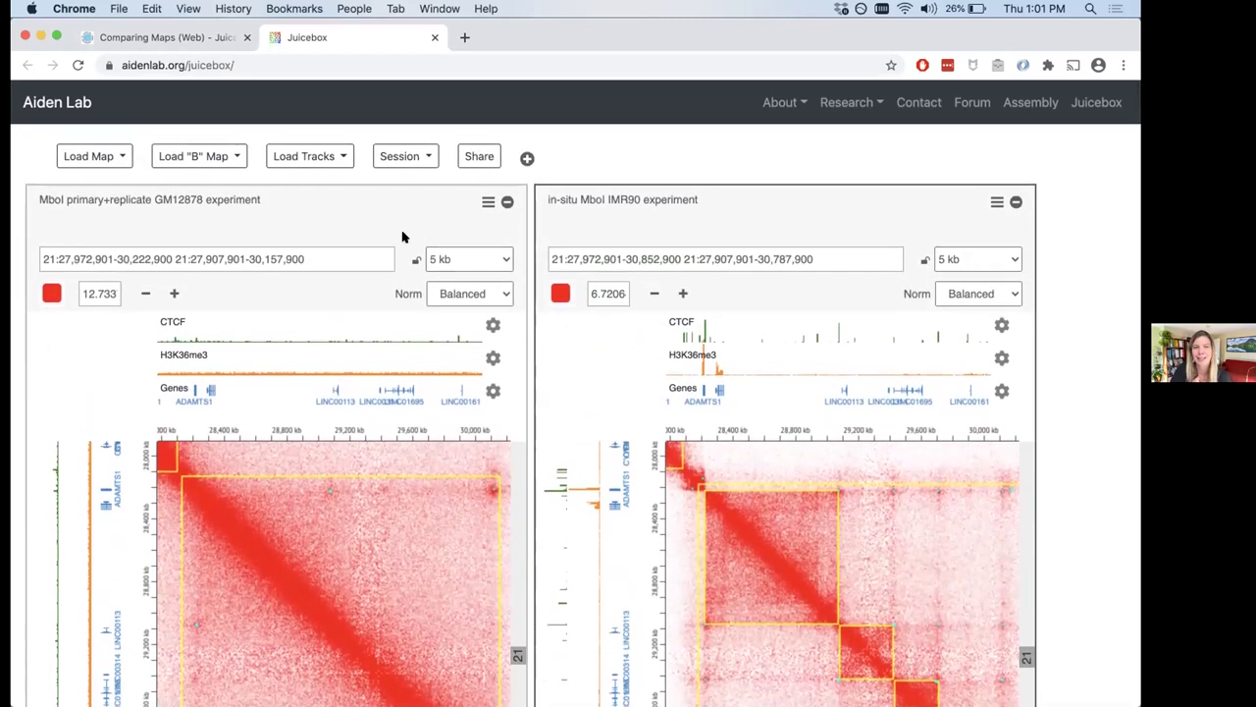
pyautogui.scroll(-3, 629, 380)
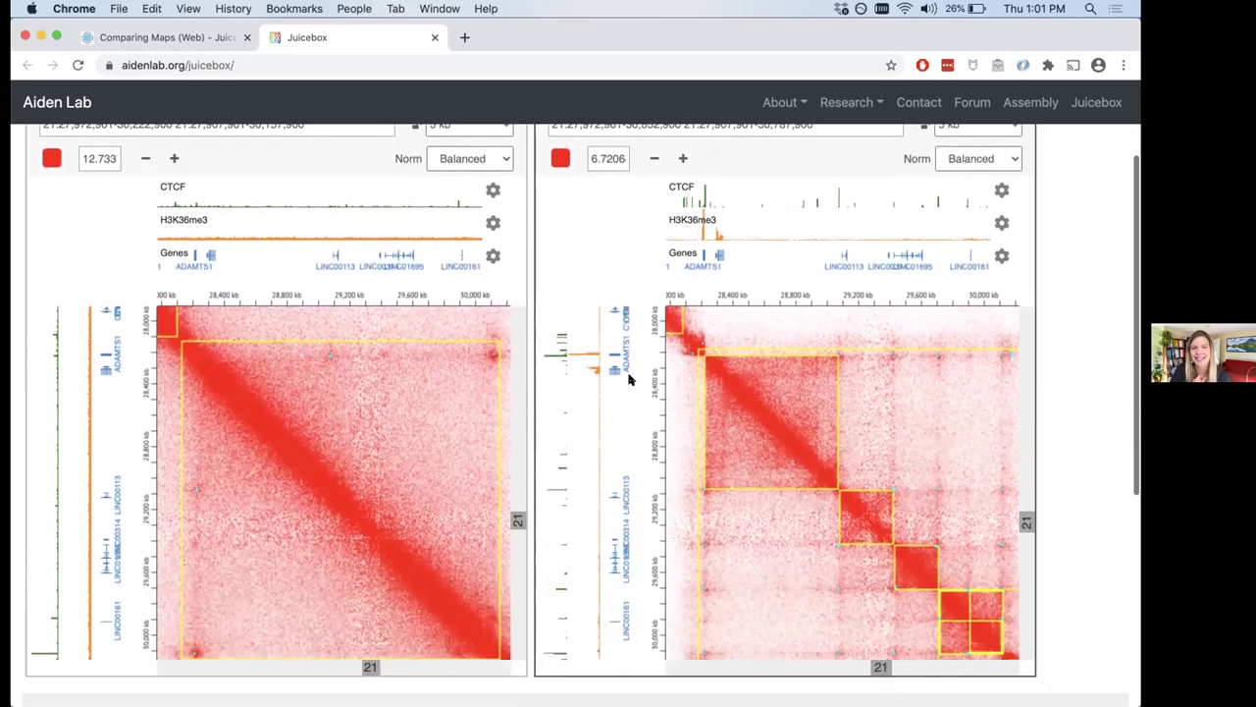
pyautogui.scroll(4, 629, 380)
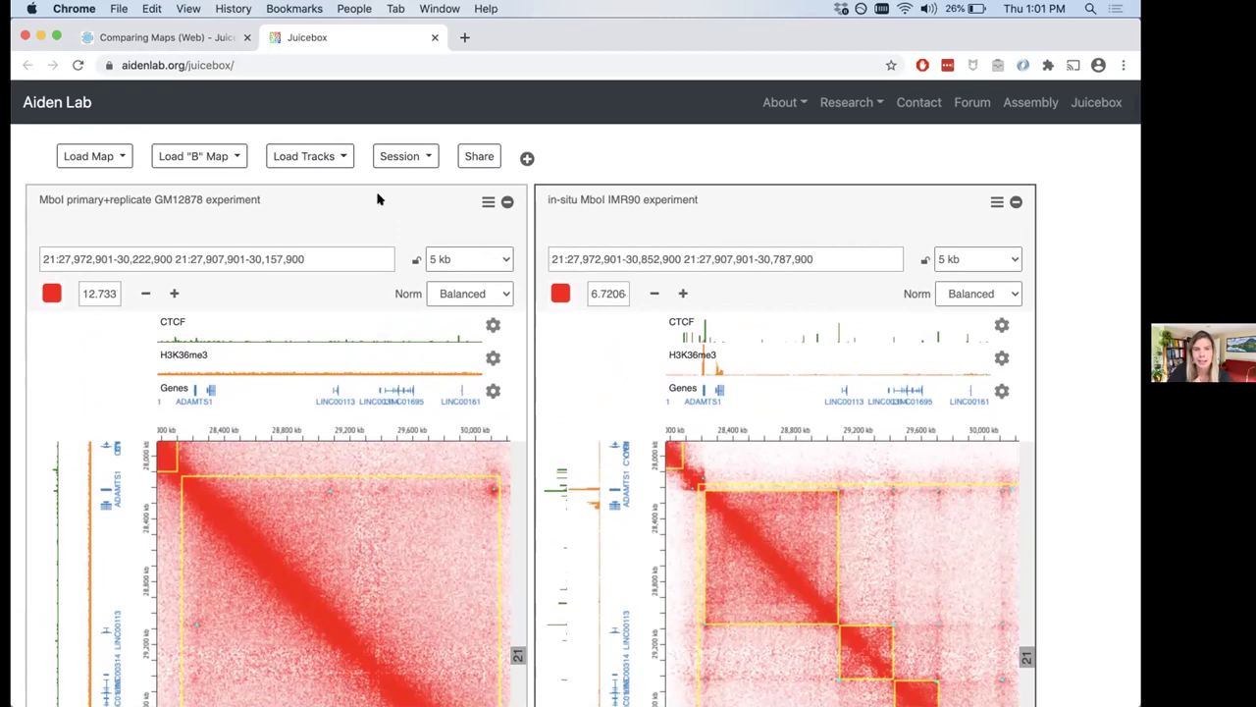
pyautogui.click(338, 162)
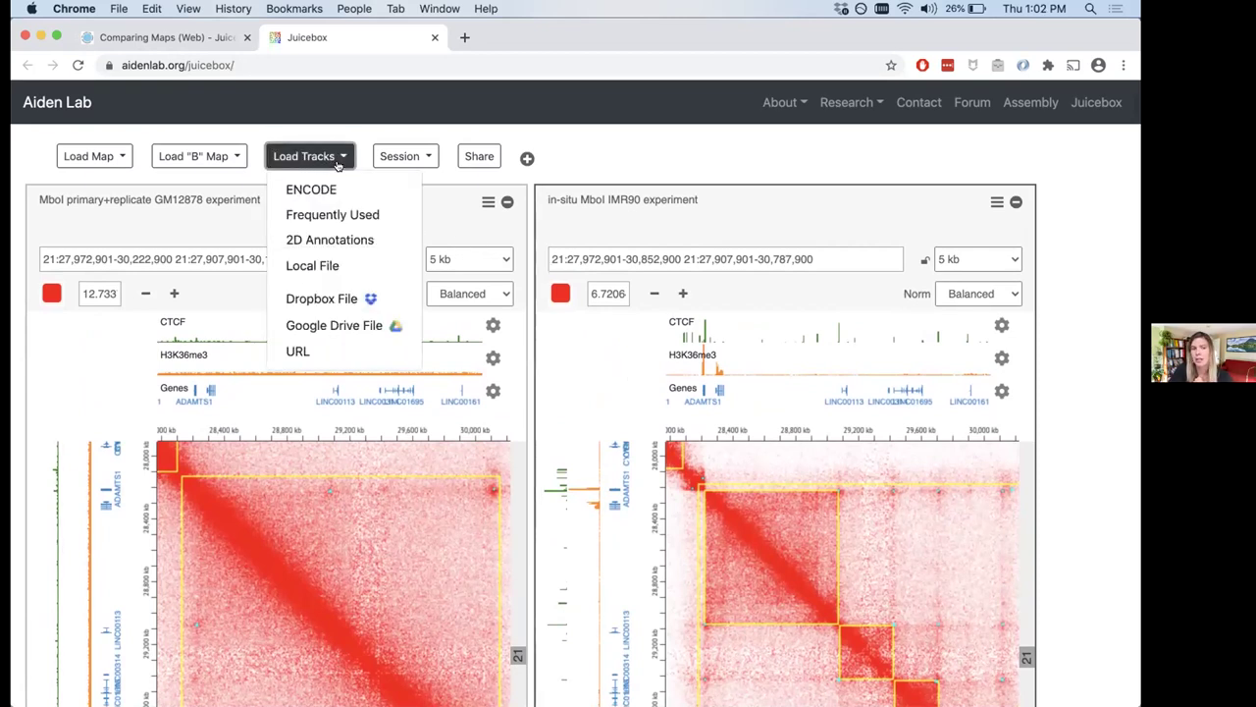
pyautogui.click(337, 165)
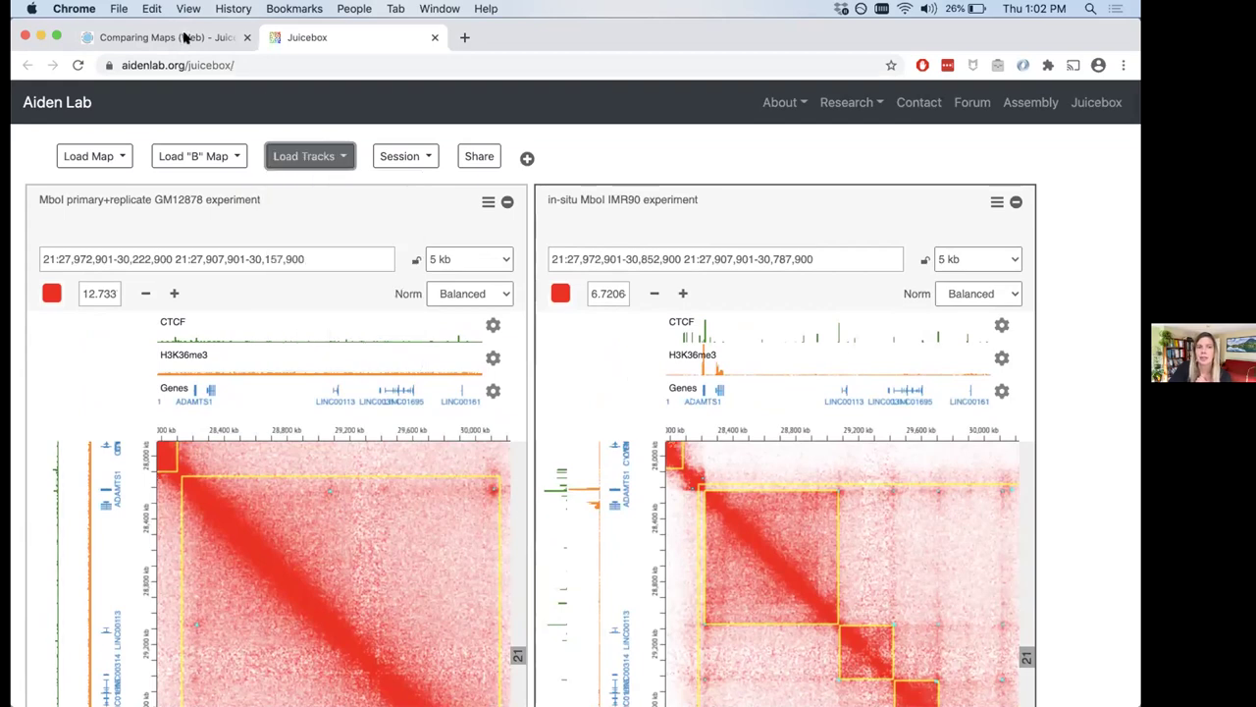
# Switch to the Comparing Maps (Web) guide and look through it down to the Loading as a Control Map section.
pyautogui.press('super+alt+Left')
pyautogui.scroll(-15, 329, 394)
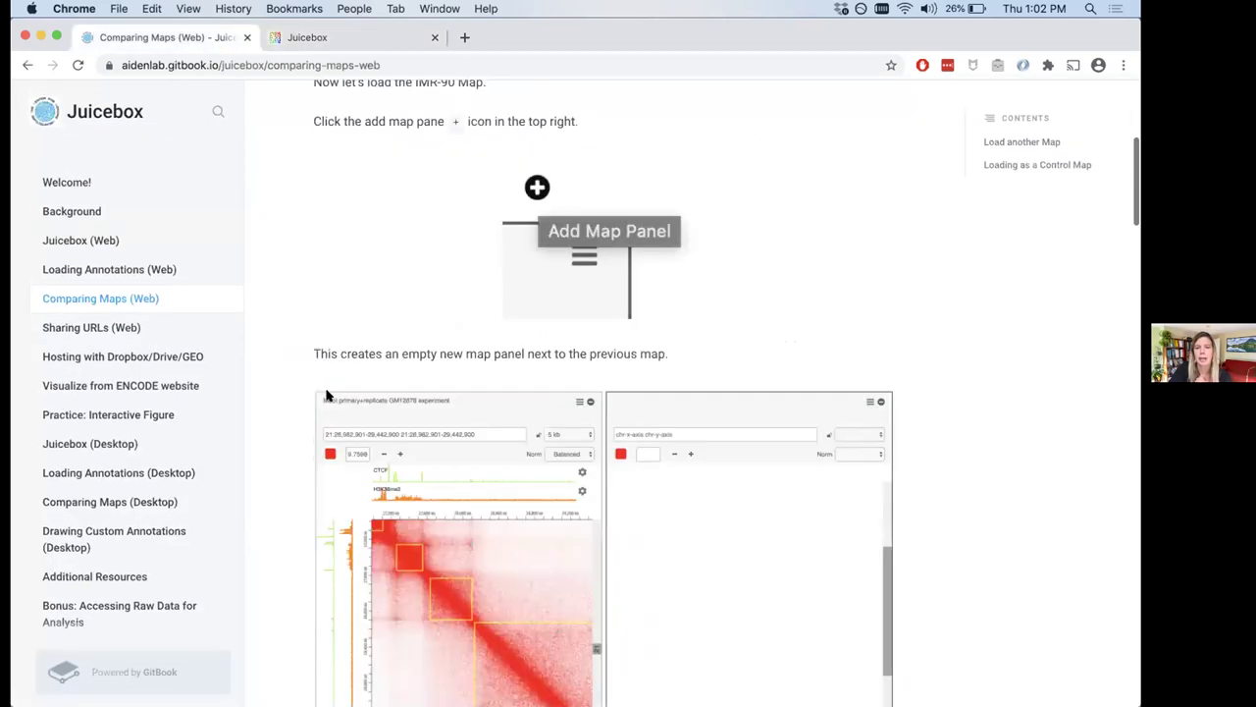
pyautogui.scroll(-10, 329, 395)
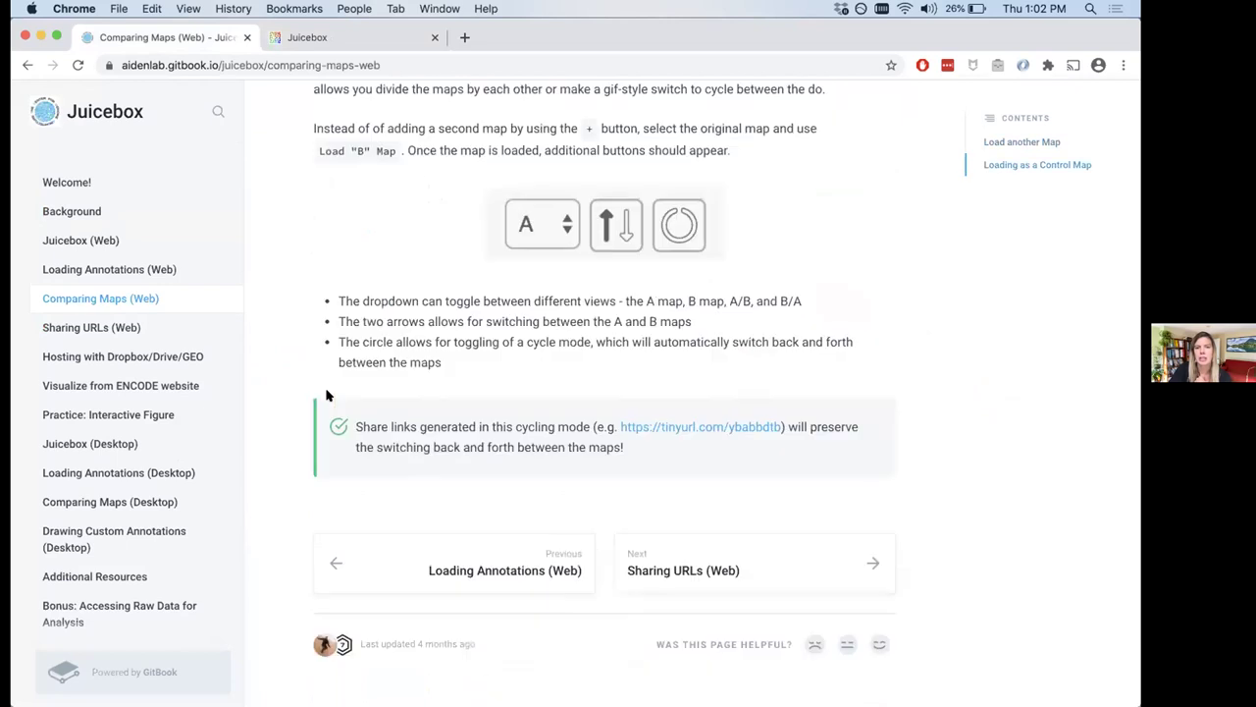
pyautogui.scroll(2, 329, 397)
pyautogui.scroll(-2, 329, 398)
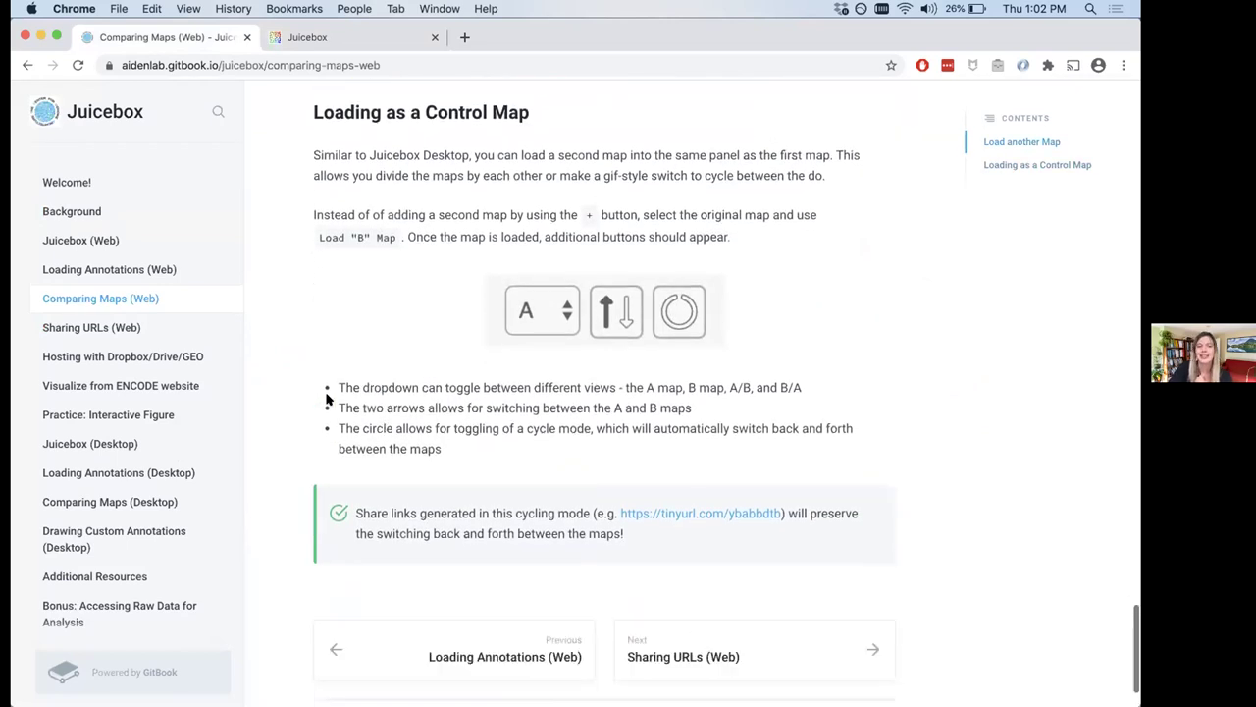
pyautogui.scroll(10, 445, 95)
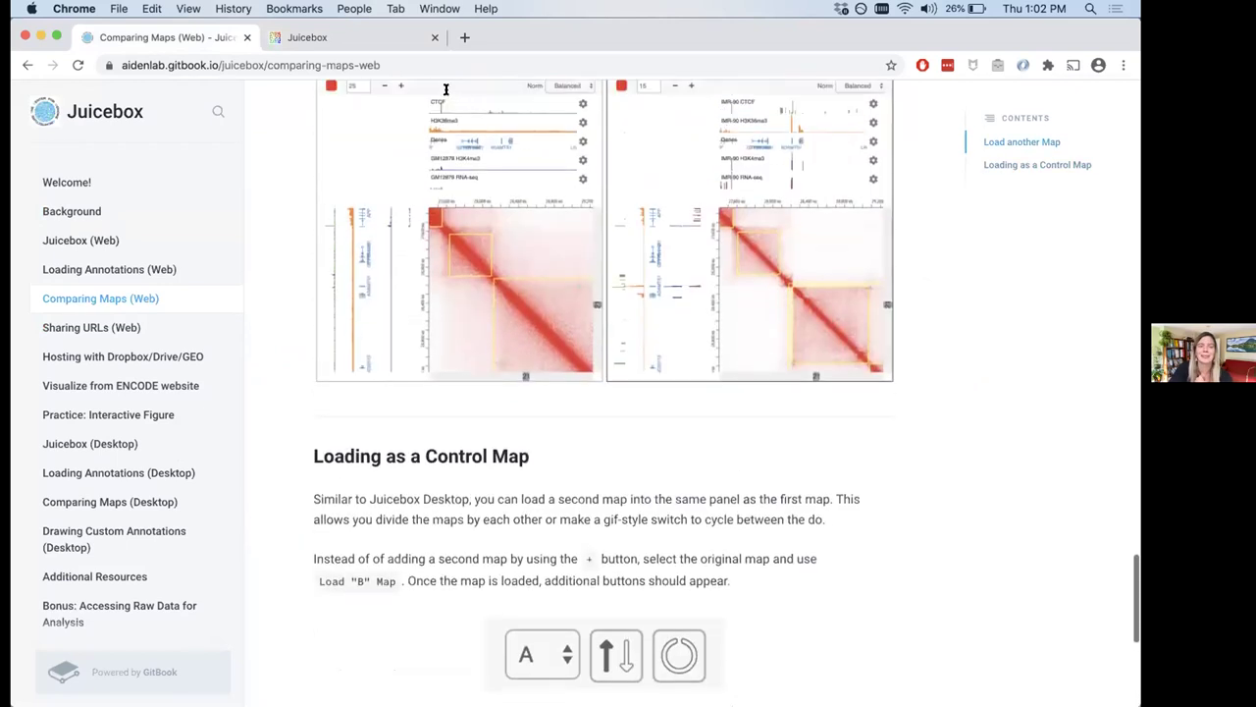
# Read the guide's instructions on adding RNA-seq signal and H3K4me3 ENCODE data for both GM12878 and IMR-90.
pyautogui.click(308, 37)
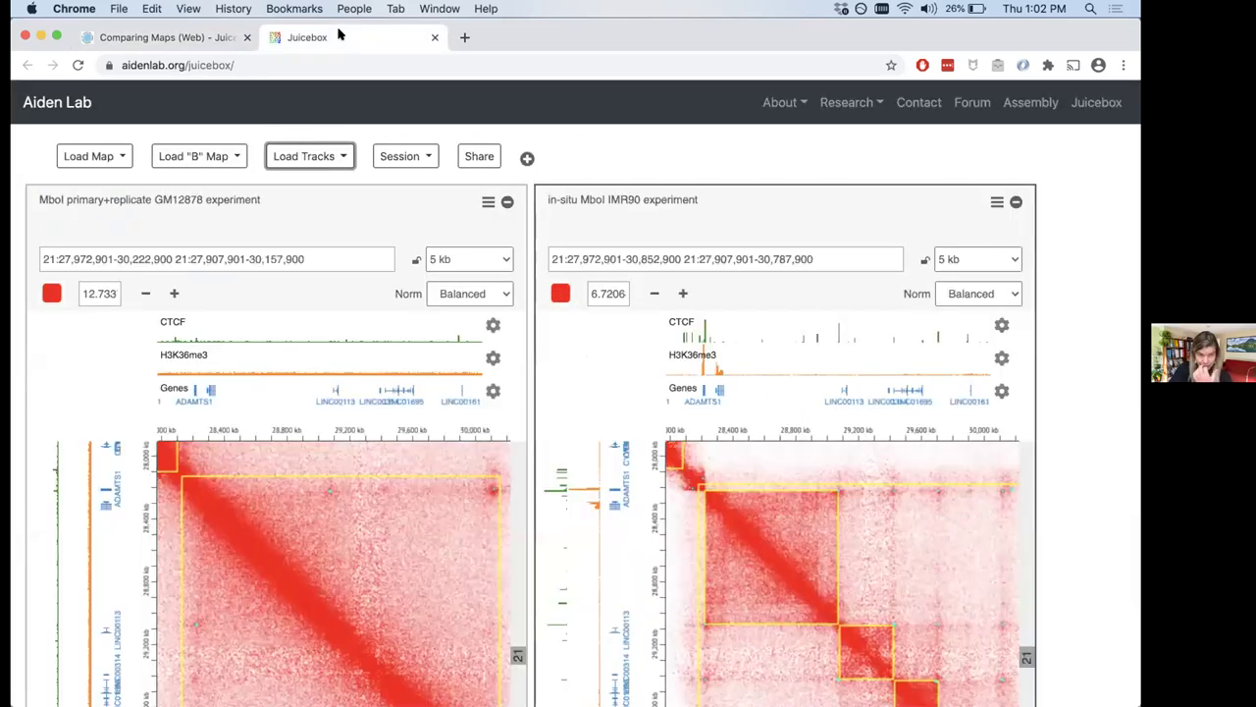
pyautogui.click(177, 37)
pyautogui.scroll(8, 750, 545)
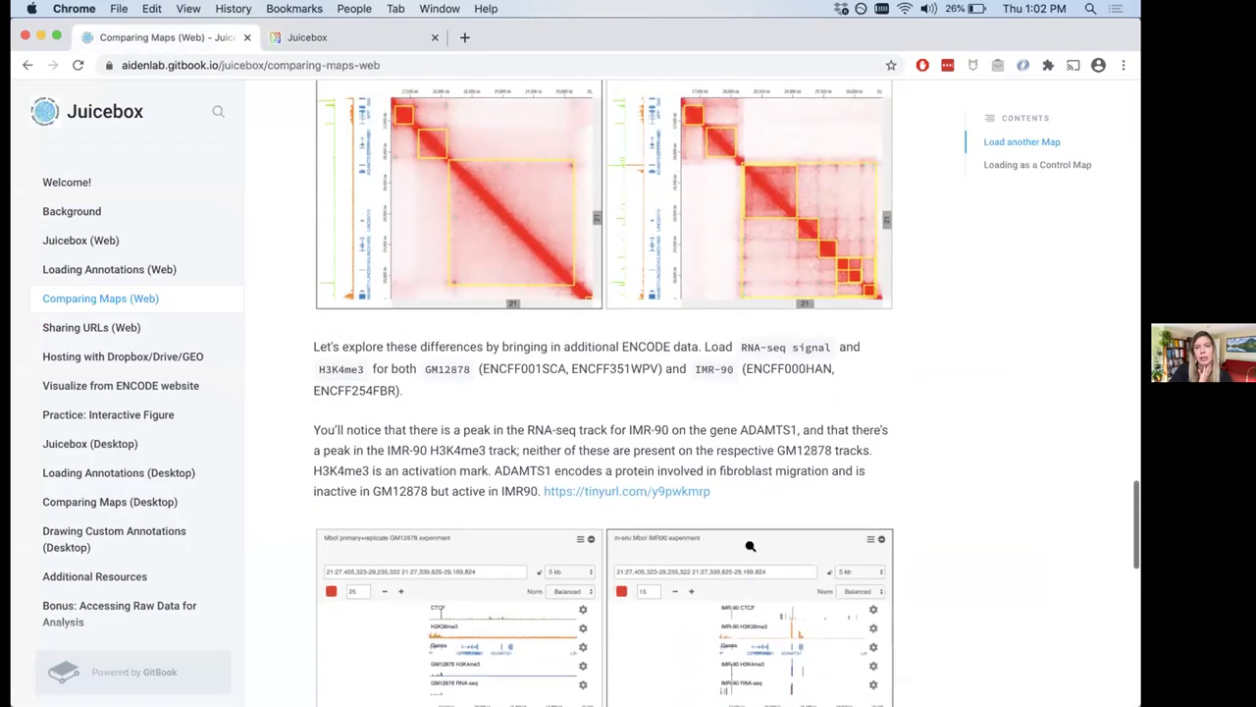
pyautogui.scroll(-7, 750, 546)
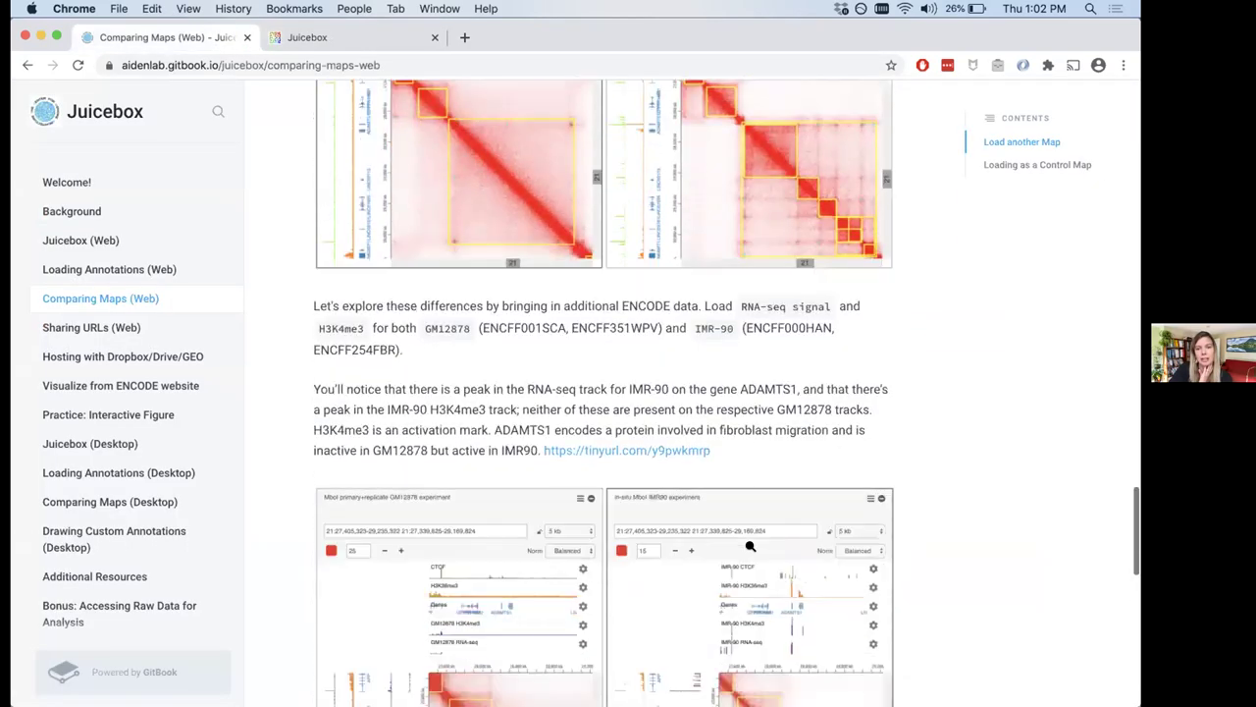
pyautogui.scroll(7, 750, 546)
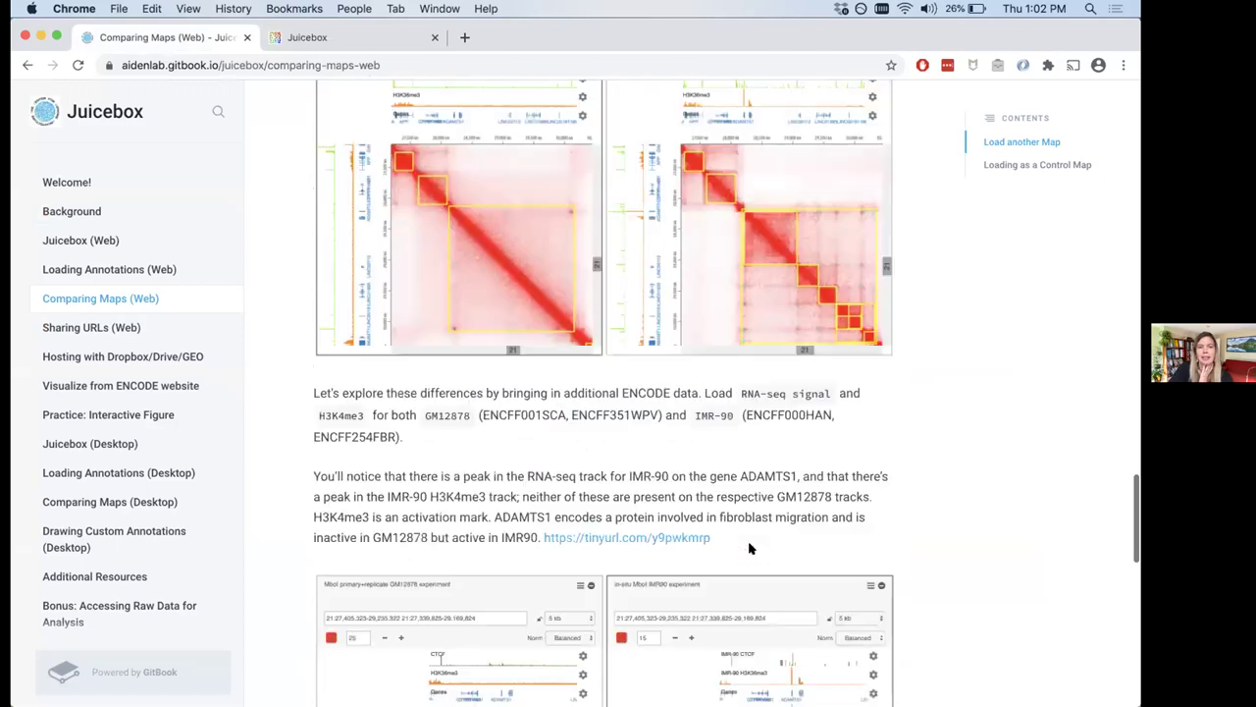
pyautogui.scroll(-5, 750, 548)
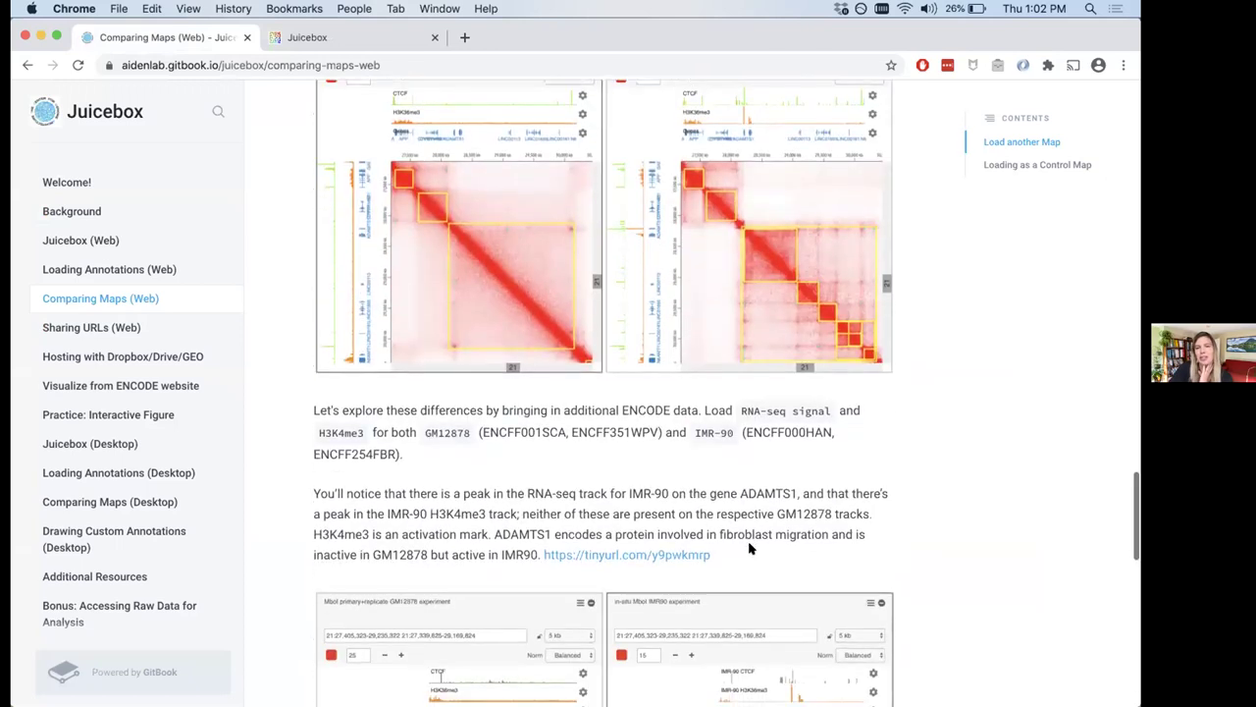
pyautogui.scroll(-2, 750, 545)
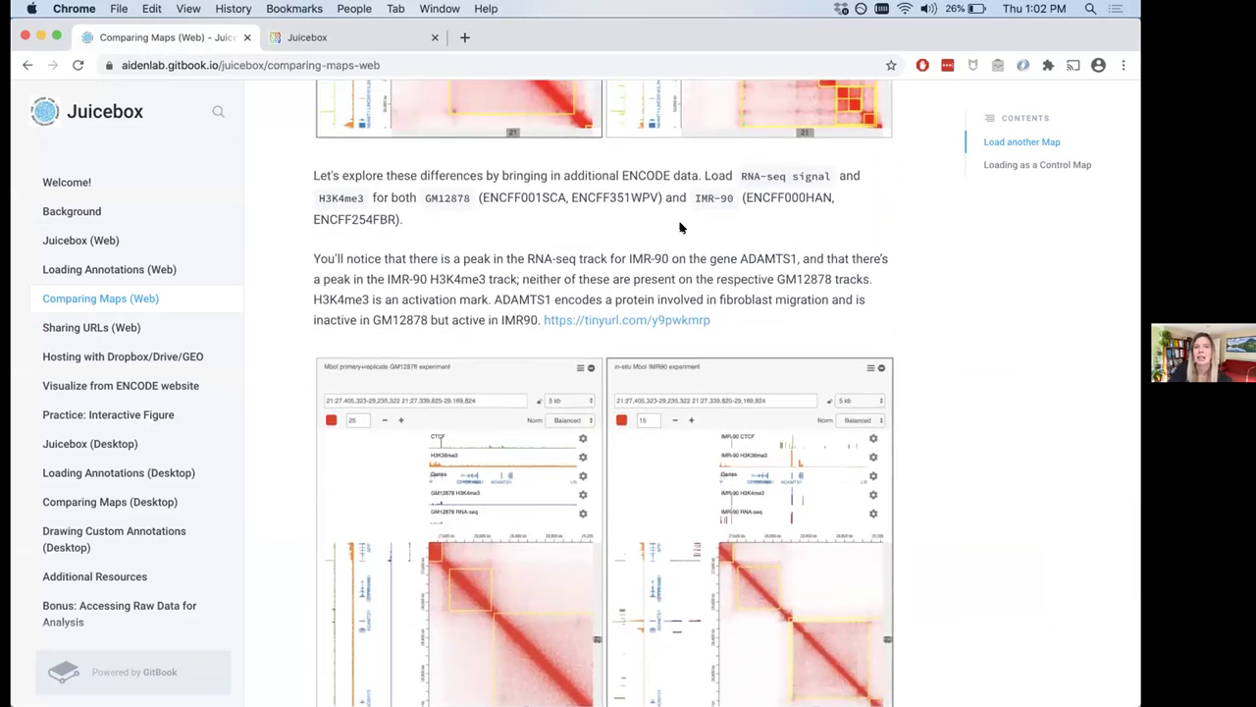
pyautogui.scroll(1, 680, 228)
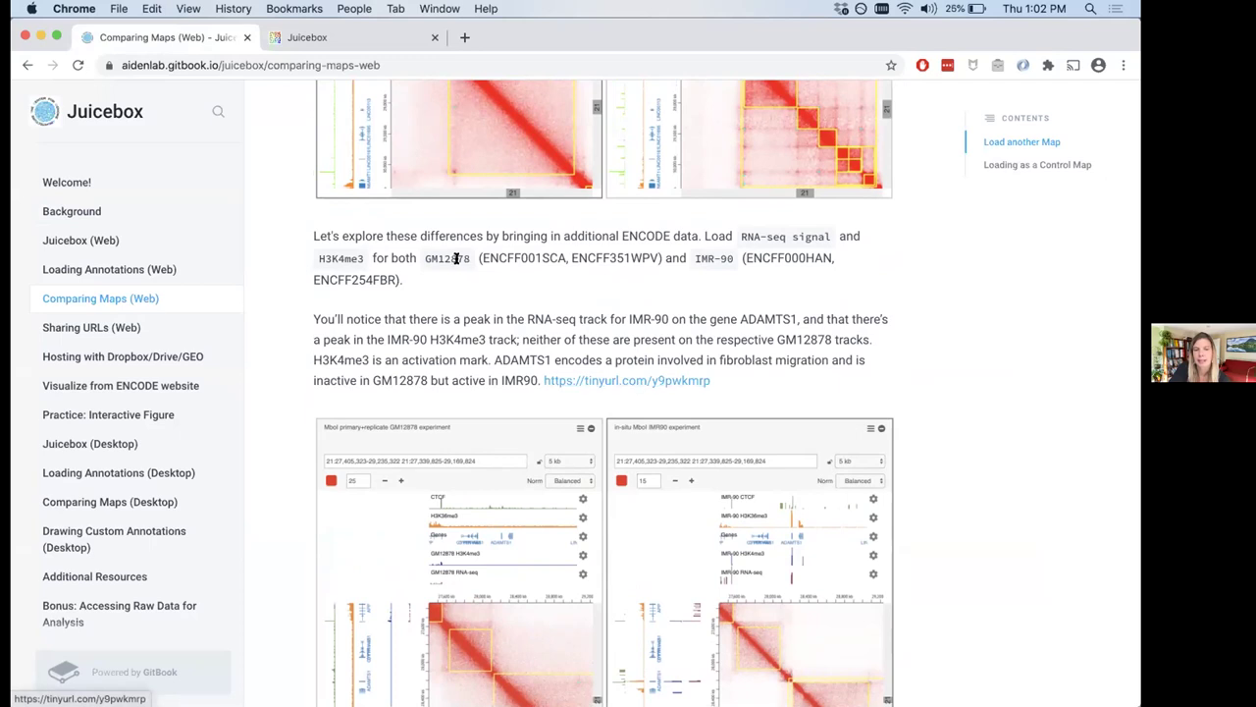
# Open the guide's example session tinyurl.com/y9pwkmrp with the H3K4me3 and RNA-seq tracks in a new tab and switch to it.
pyautogui.scroll(-4, 458, 265)
pyautogui.scroll(-10, 455, 274)
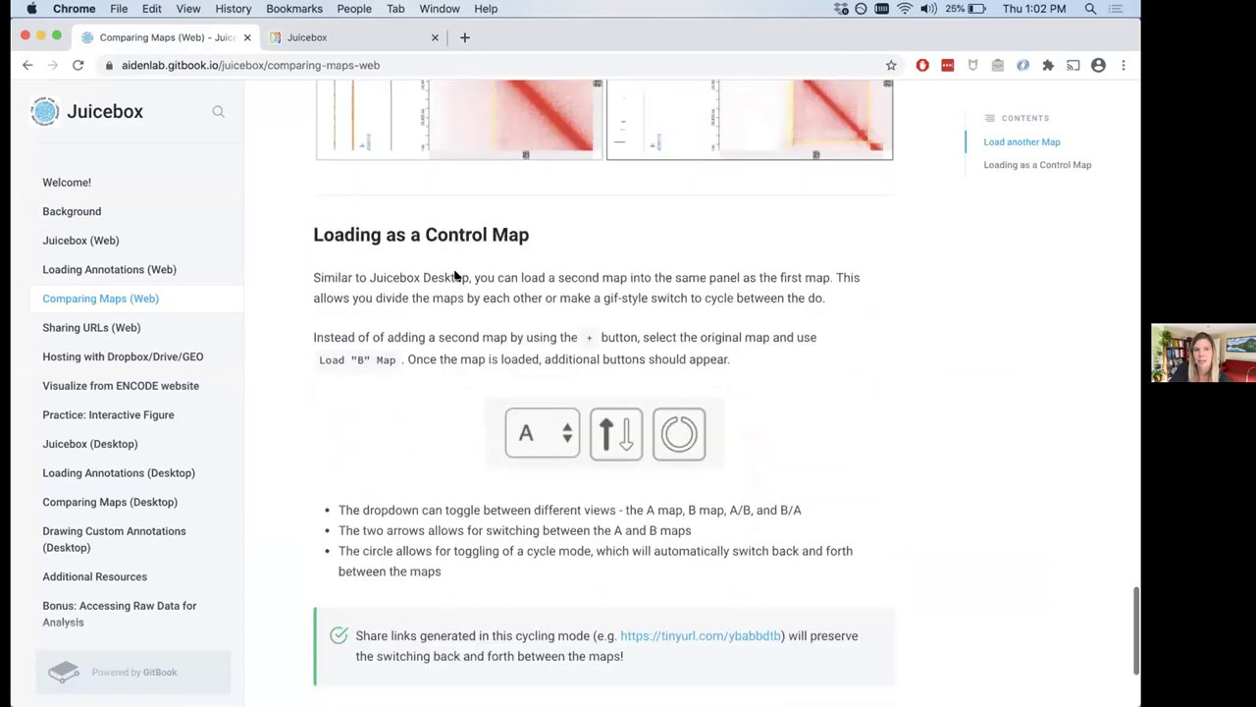
pyautogui.scroll(5, 458, 274)
pyautogui.scroll(7, 457, 334)
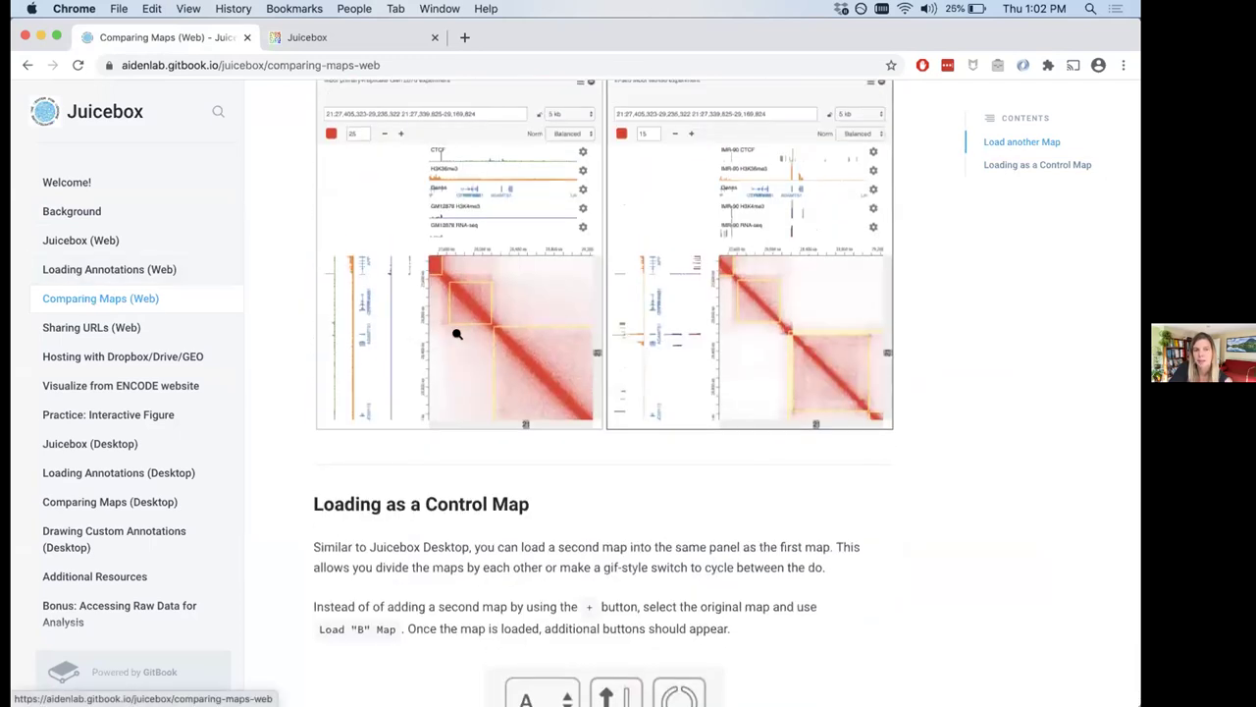
pyautogui.scroll(2, 456, 334)
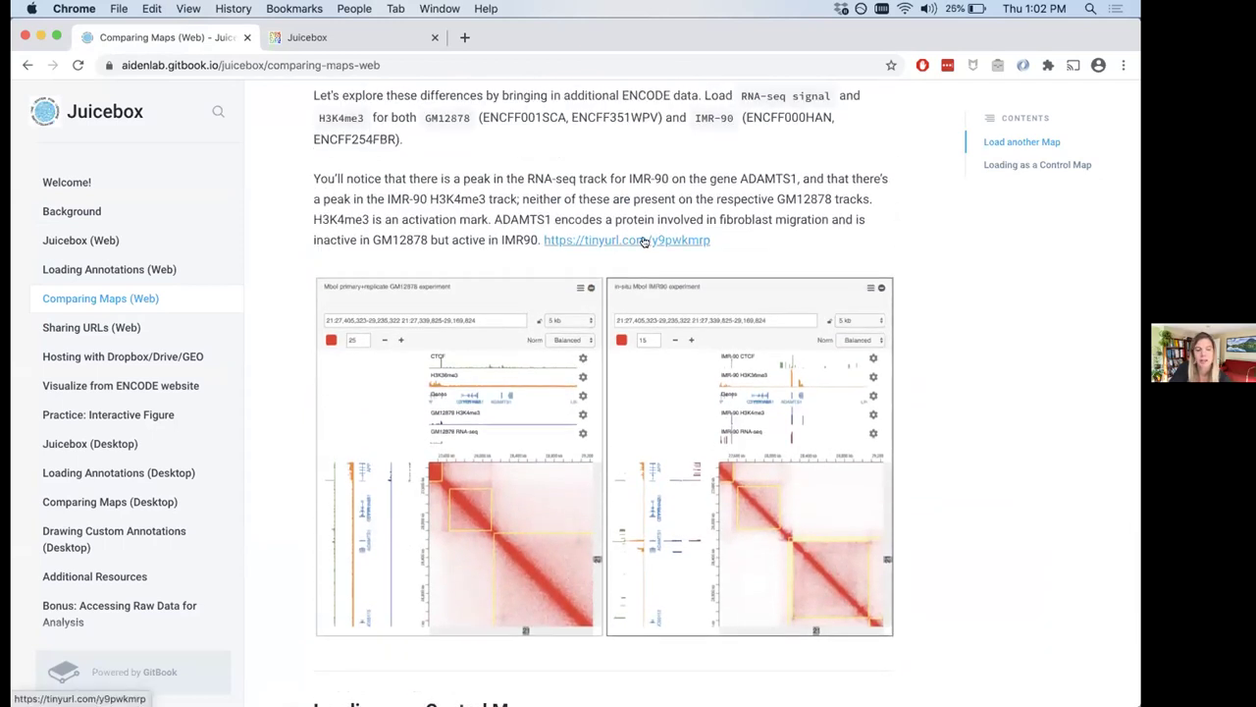
pyautogui.rightClick(644, 242)
pyautogui.click(667, 247)
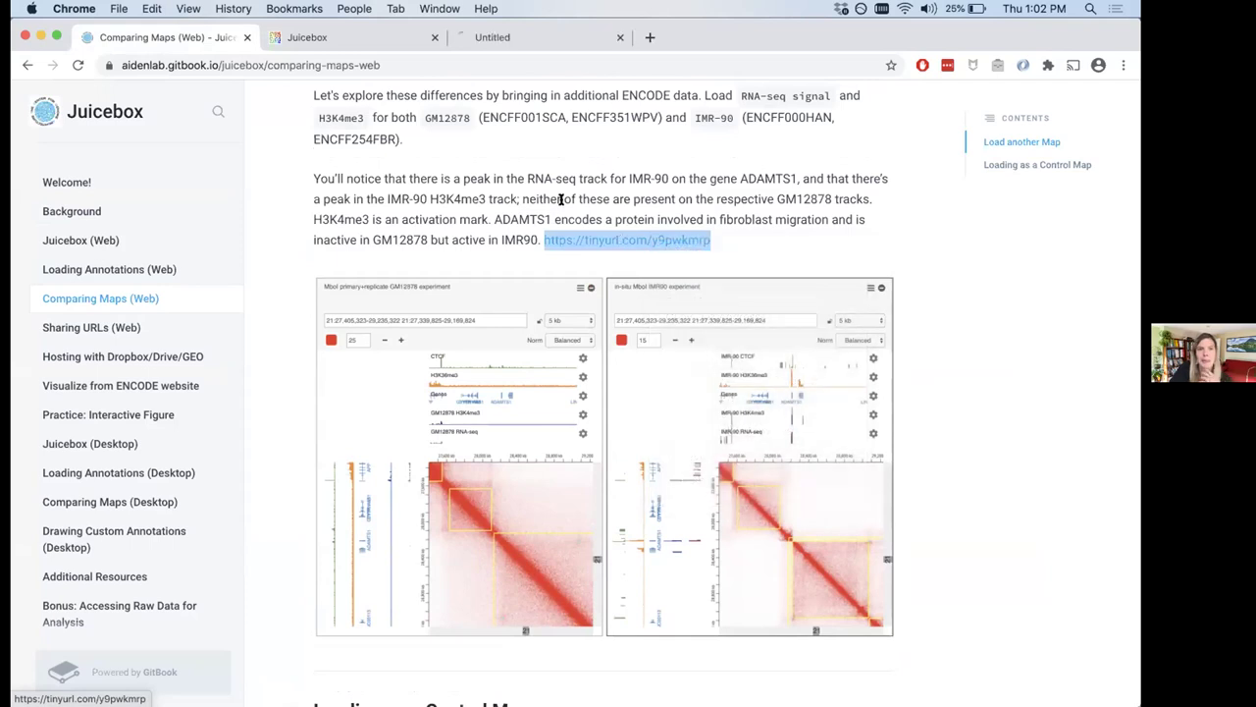
pyautogui.click(541, 37)
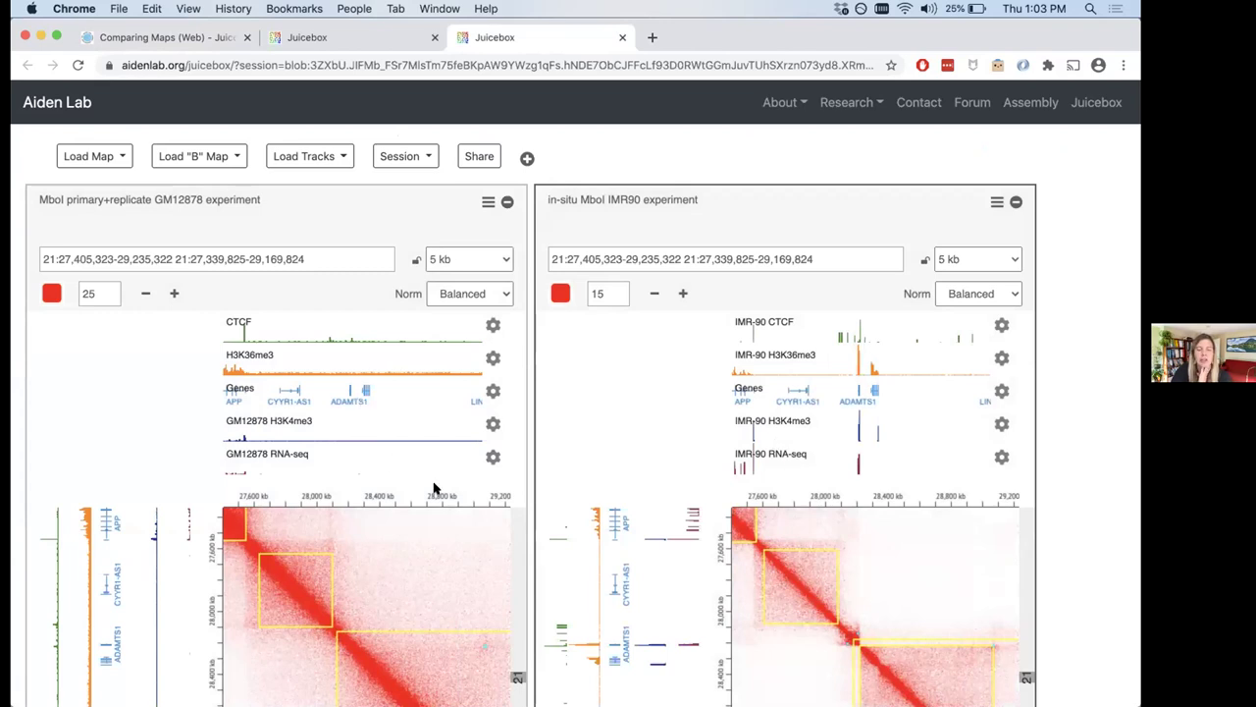
# Compare the H3K4me3 and RNA-seq tracks around ADAMTS1 with the domains on the GM12878 and IMR90 maps.
pyautogui.scroll(-3, 1097, 537)
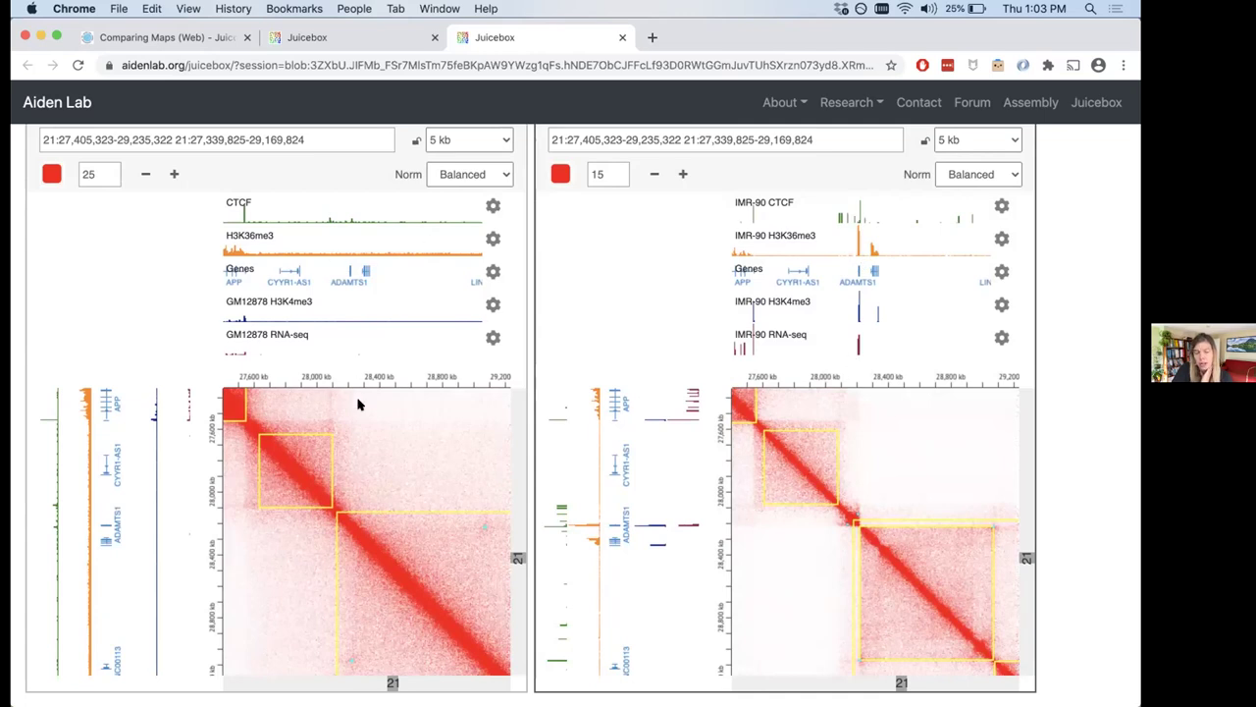
pyautogui.moveTo(389, 602); pyautogui.dragTo(298, 490)
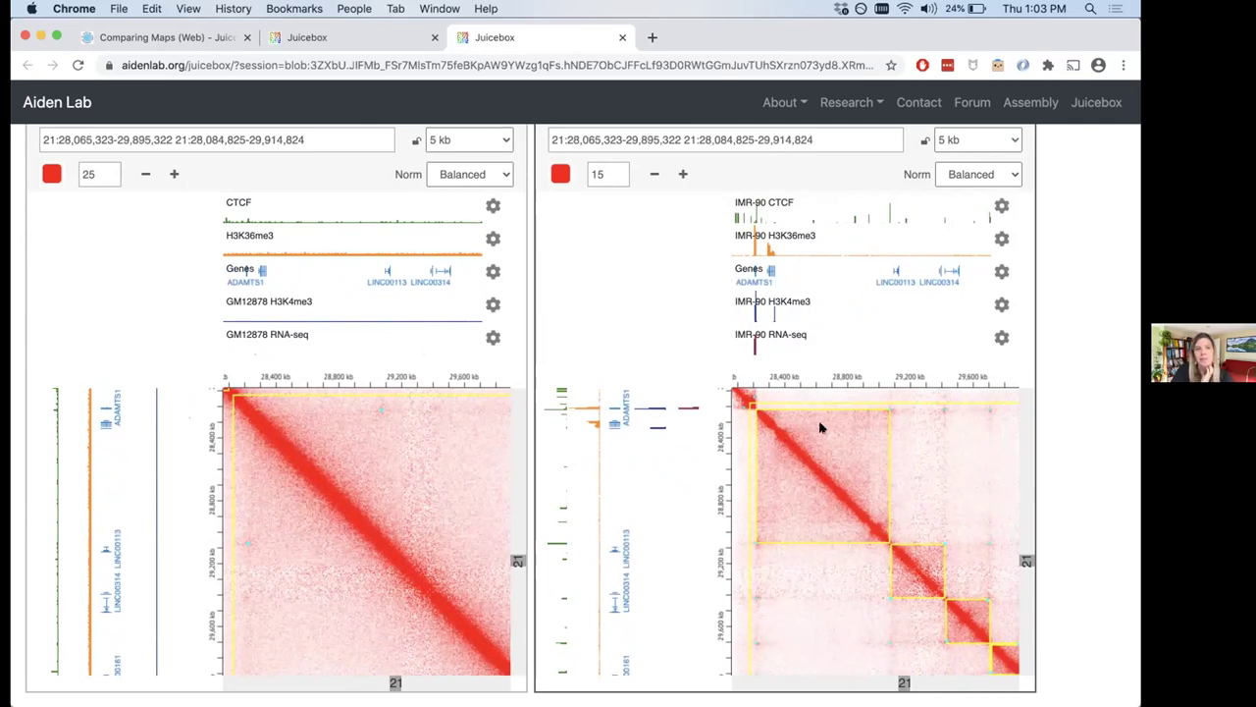
pyautogui.scroll(1, 901, 300)
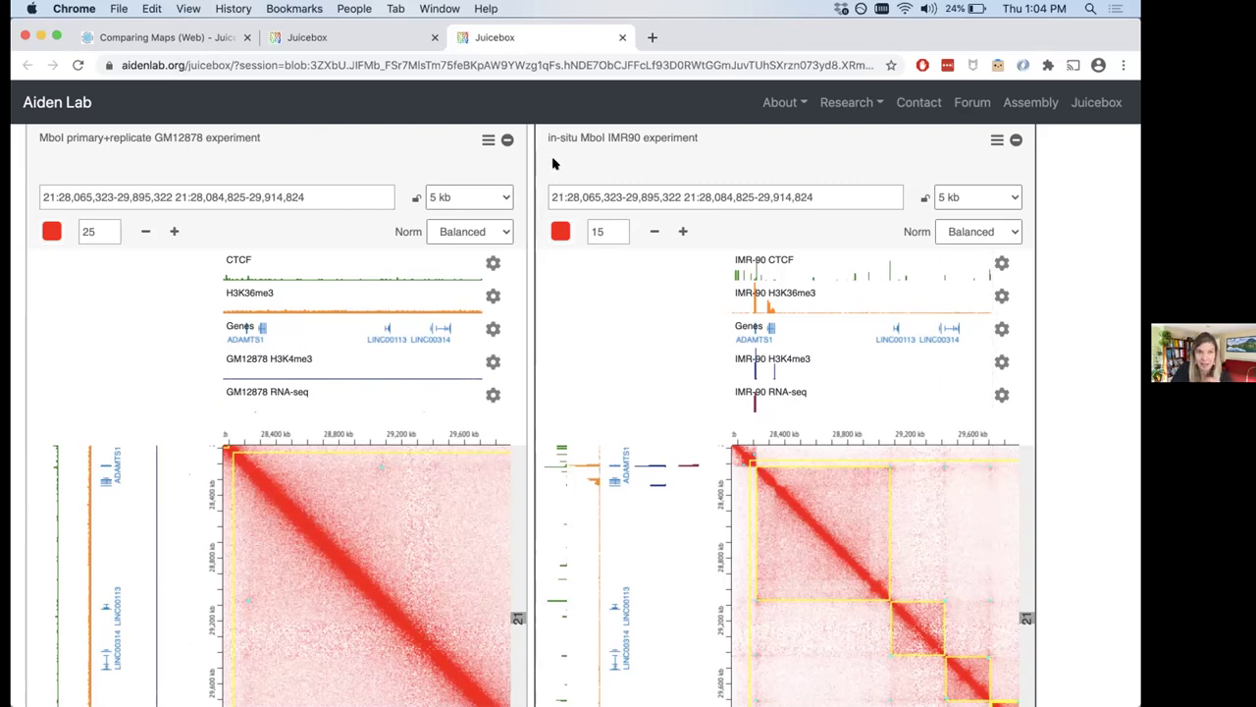
pyautogui.scroll(2, 398, 261)
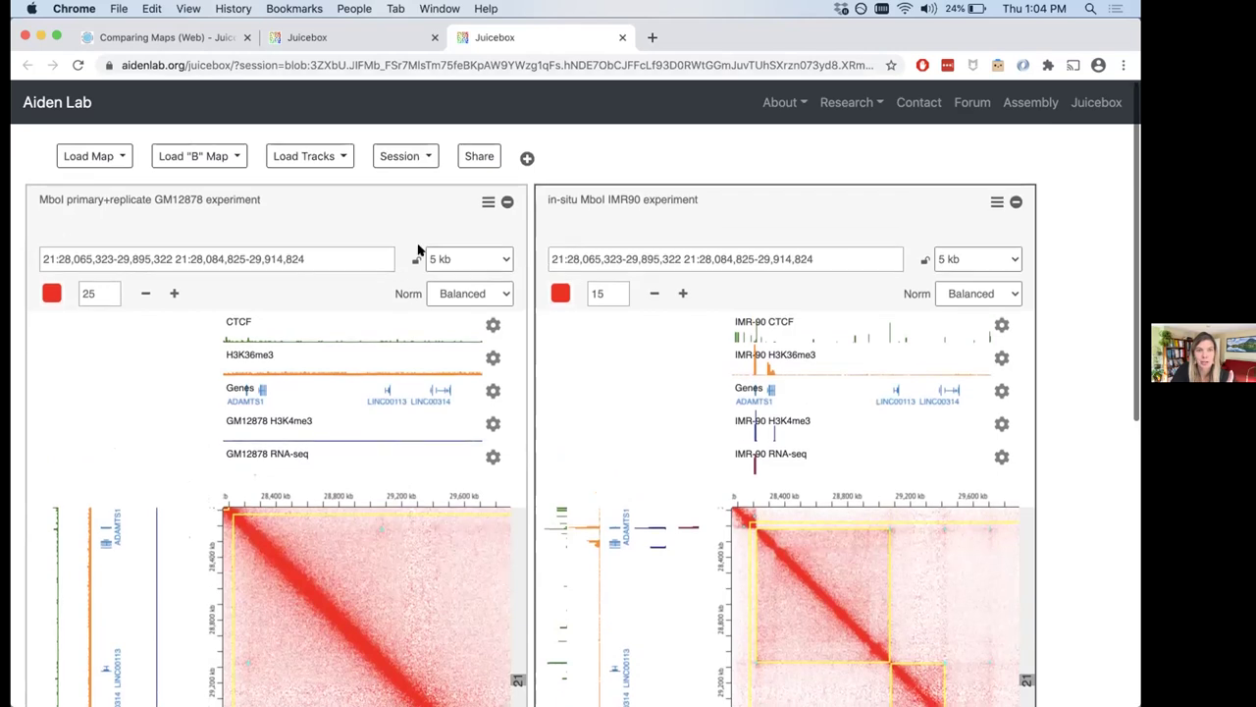
# Close the example session and return to the guide's Loading as a Control Map section.
pyautogui.click(622, 36)
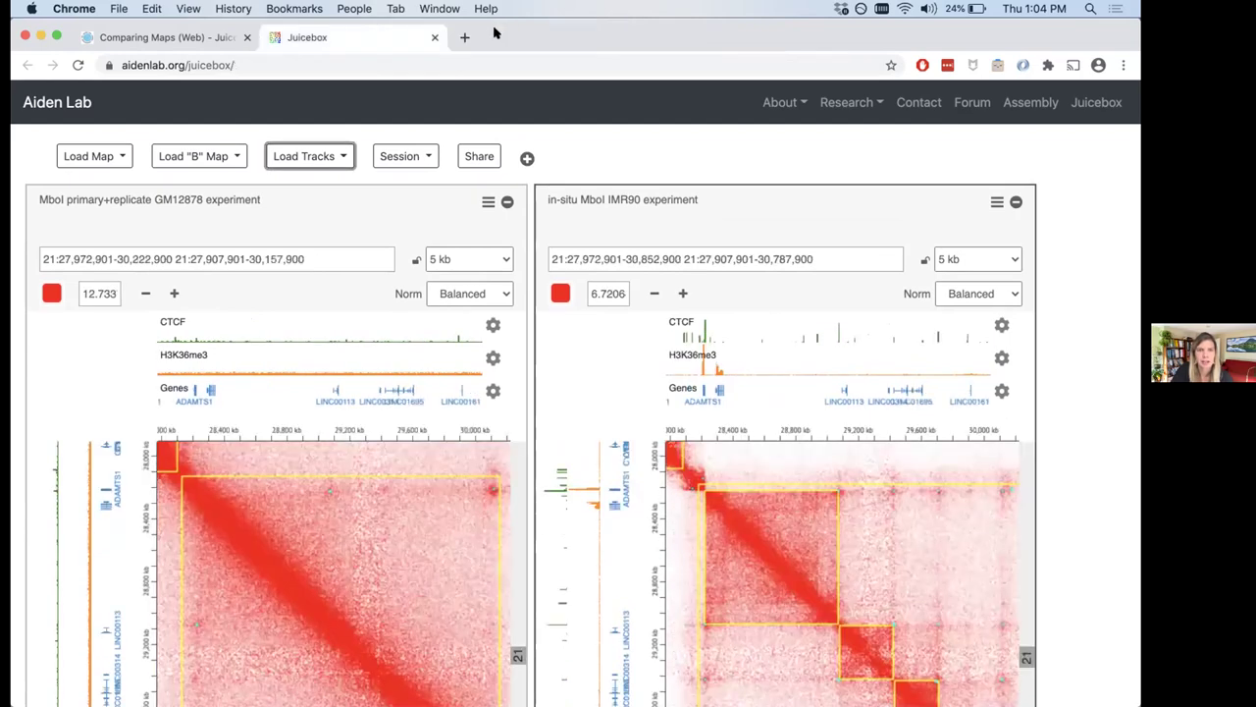
pyautogui.click(204, 35)
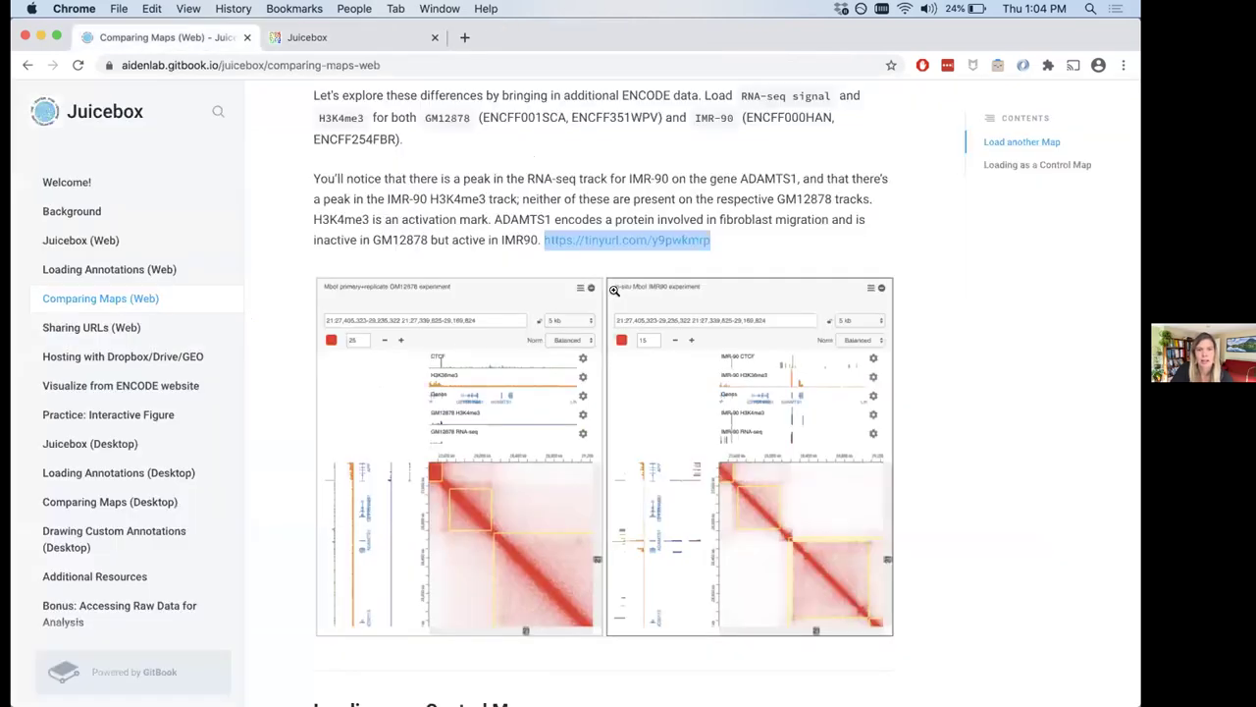
pyautogui.scroll(-10, 613, 291)
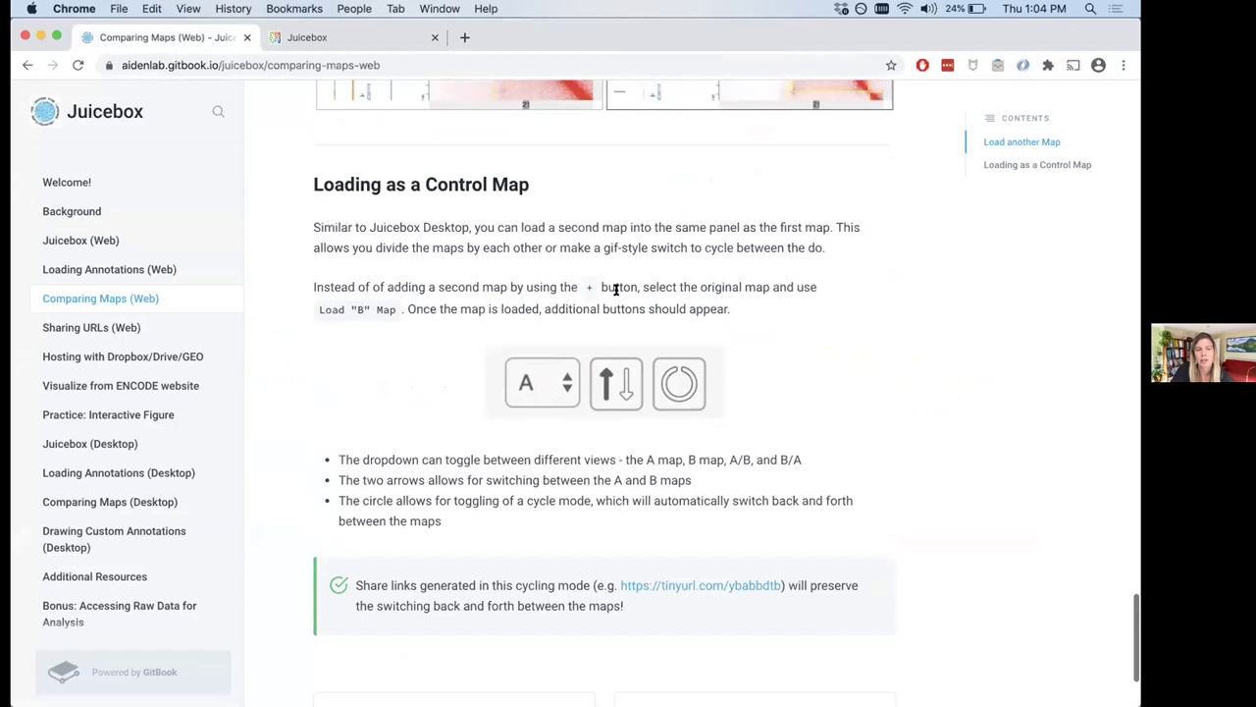
# Switch from the guide's Loading as a Control Map section to the Juicebox session and review the GM12878 and IMR90 maps side by side.
pyautogui.scroll(-1, 615, 287)
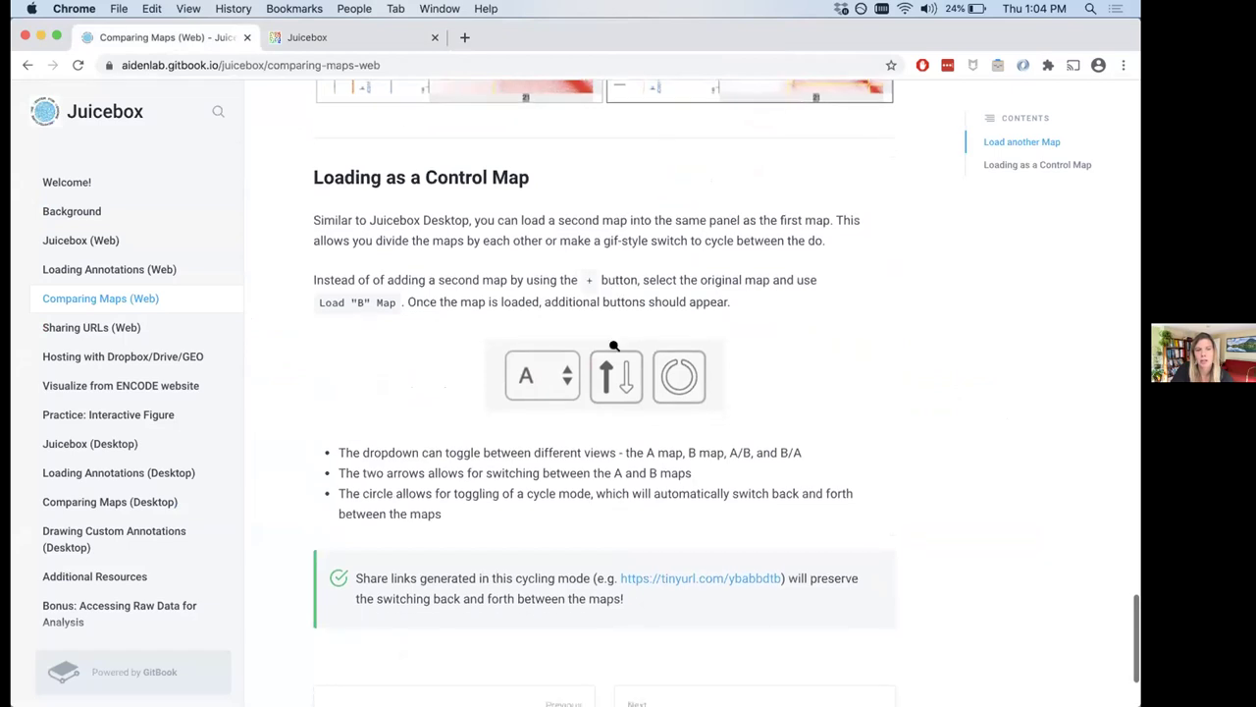
pyautogui.click(307, 37)
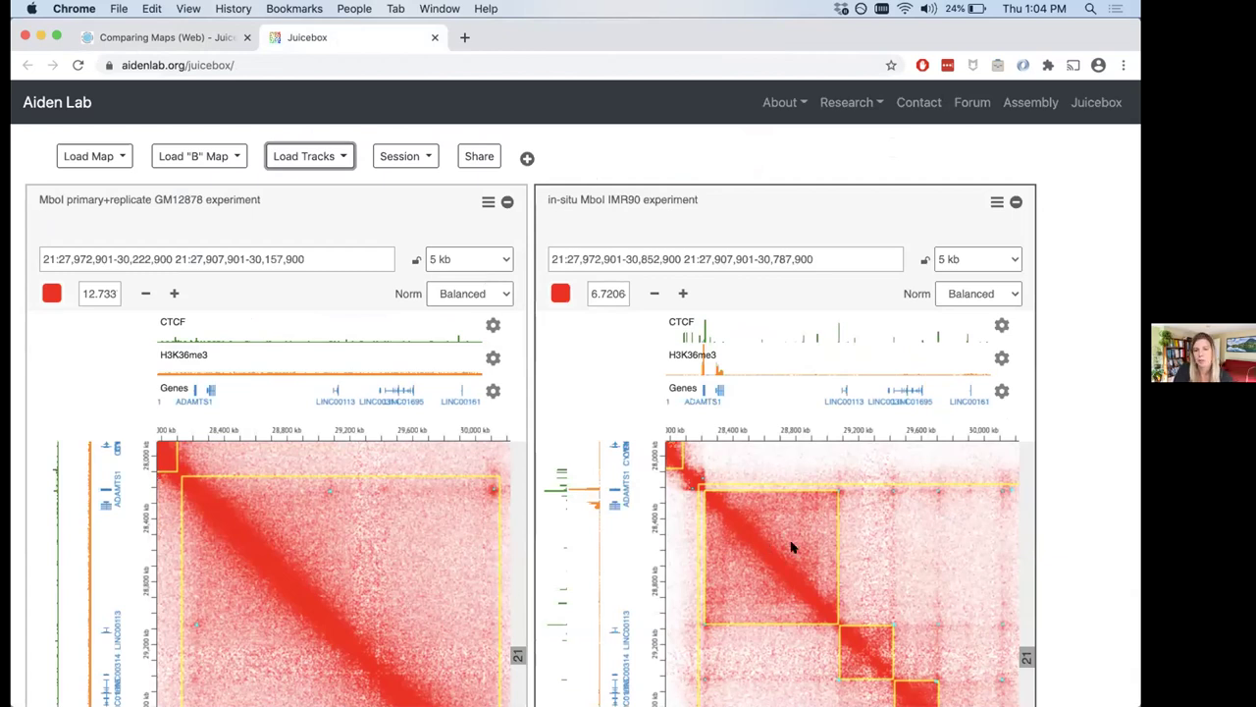
pyautogui.scroll(-2, 1067, 505)
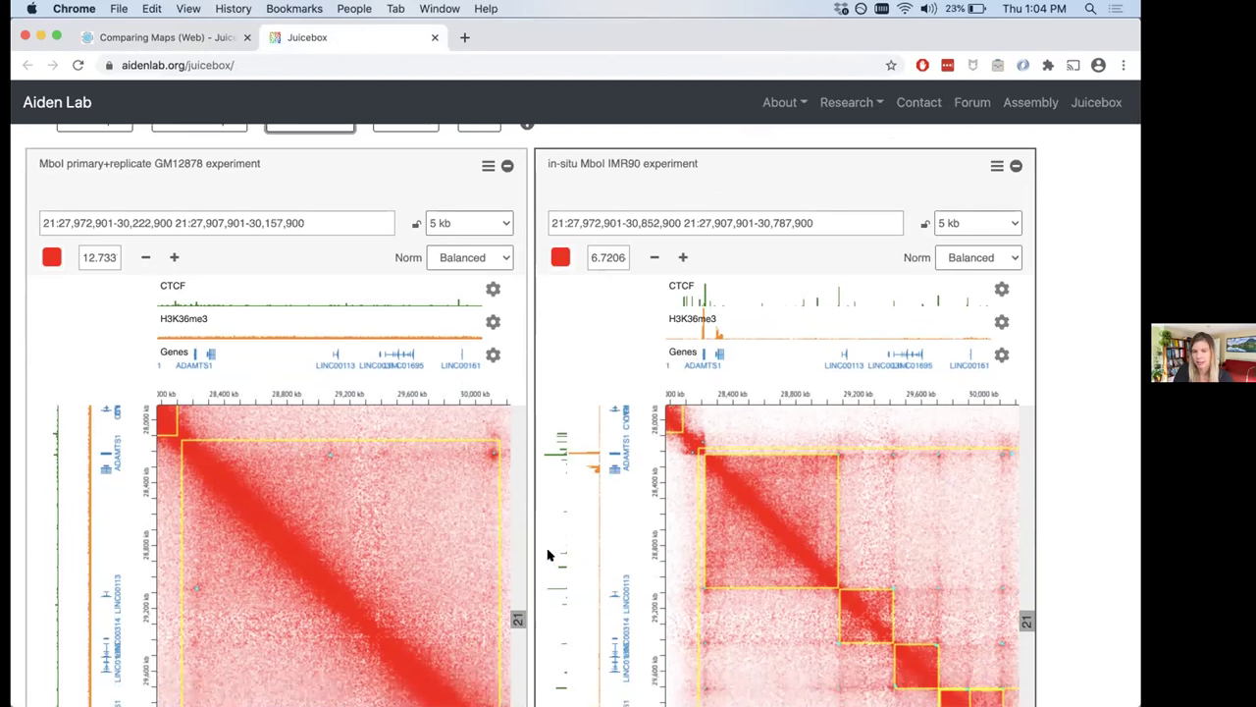
pyautogui.scroll(-3, 458, 530)
pyautogui.scroll(3, 457, 524)
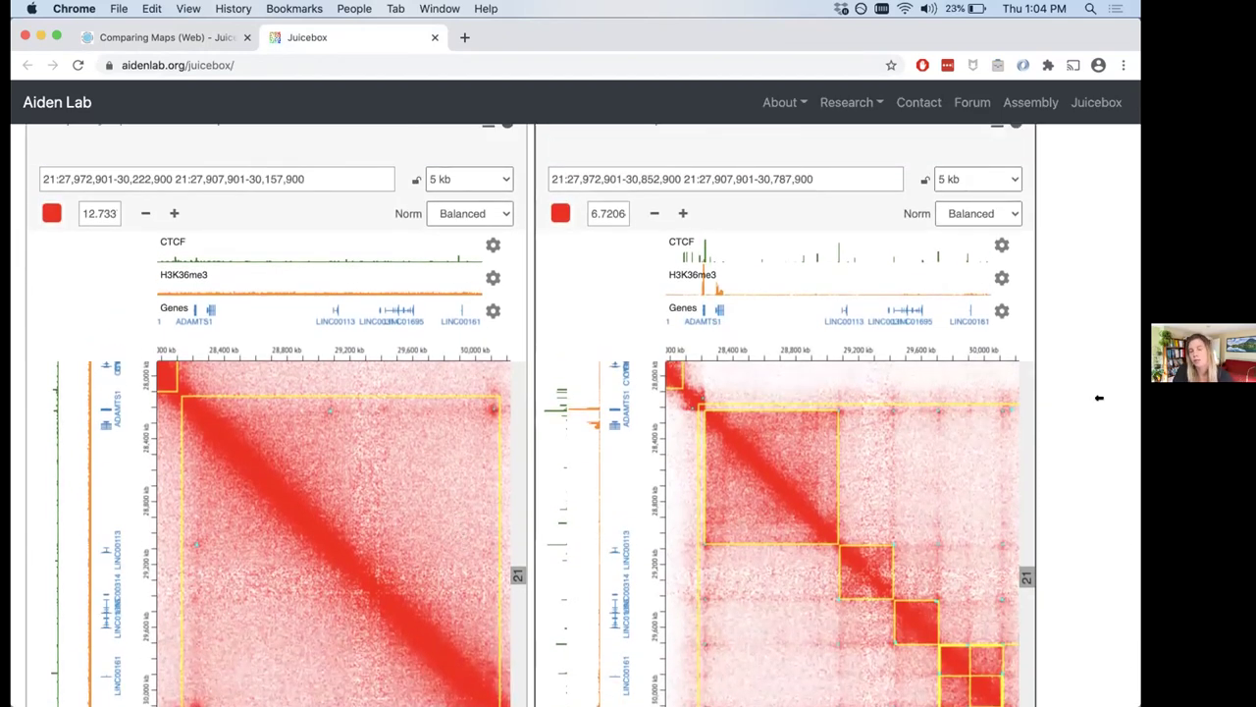
pyautogui.scroll(3, 462, 462)
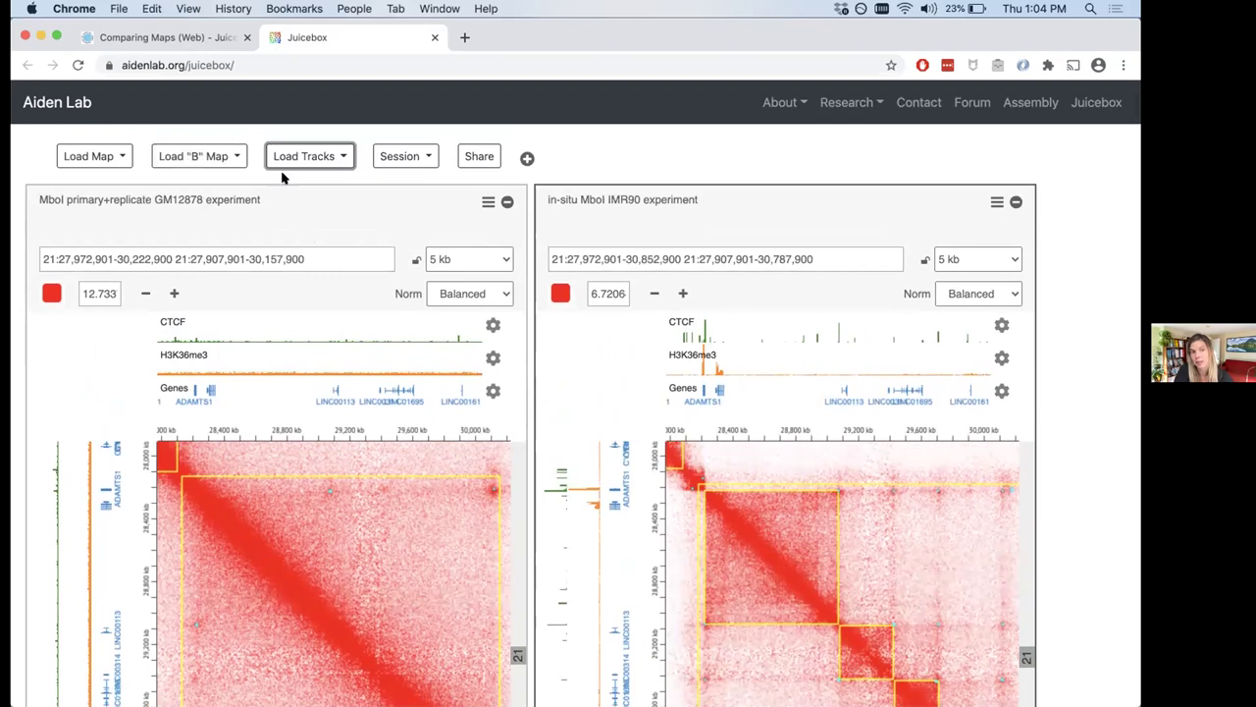
# Load the combined-replicate in-situ MboI IMR90 map ENCFF999YXX from ENCODE as the "B" map of the GM12878 panel.
pyautogui.click(258, 223)
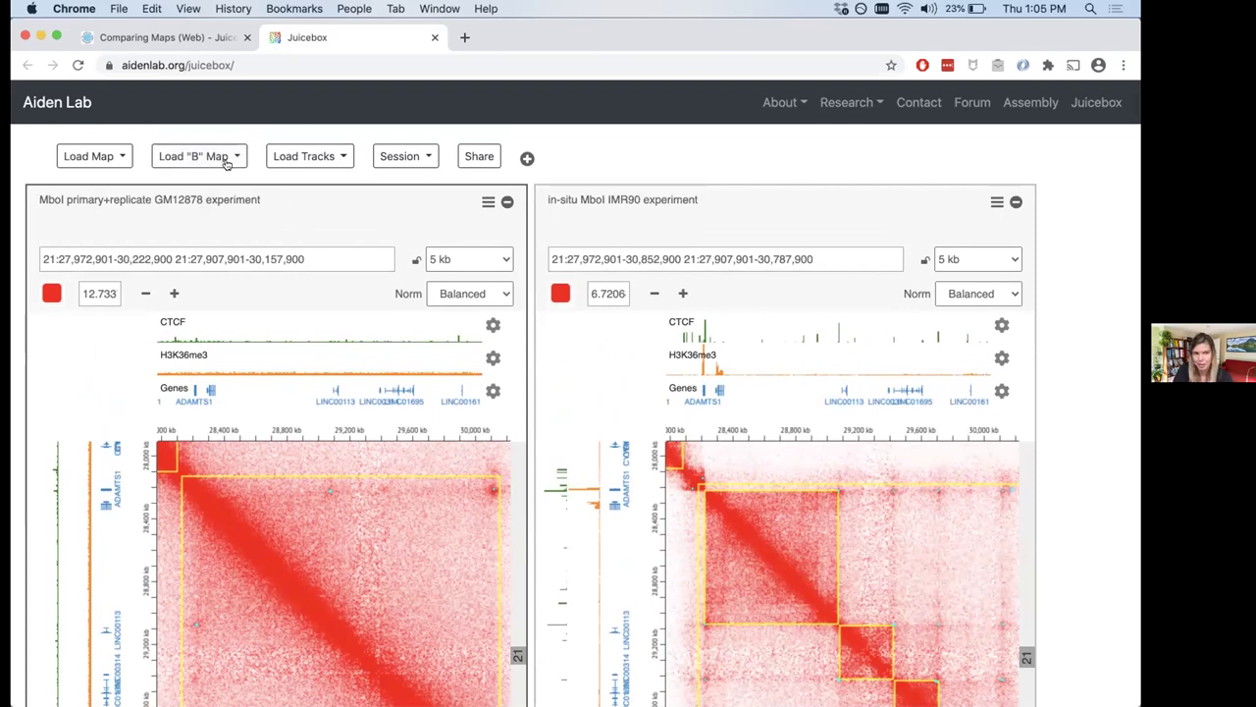
pyautogui.click(115, 157)
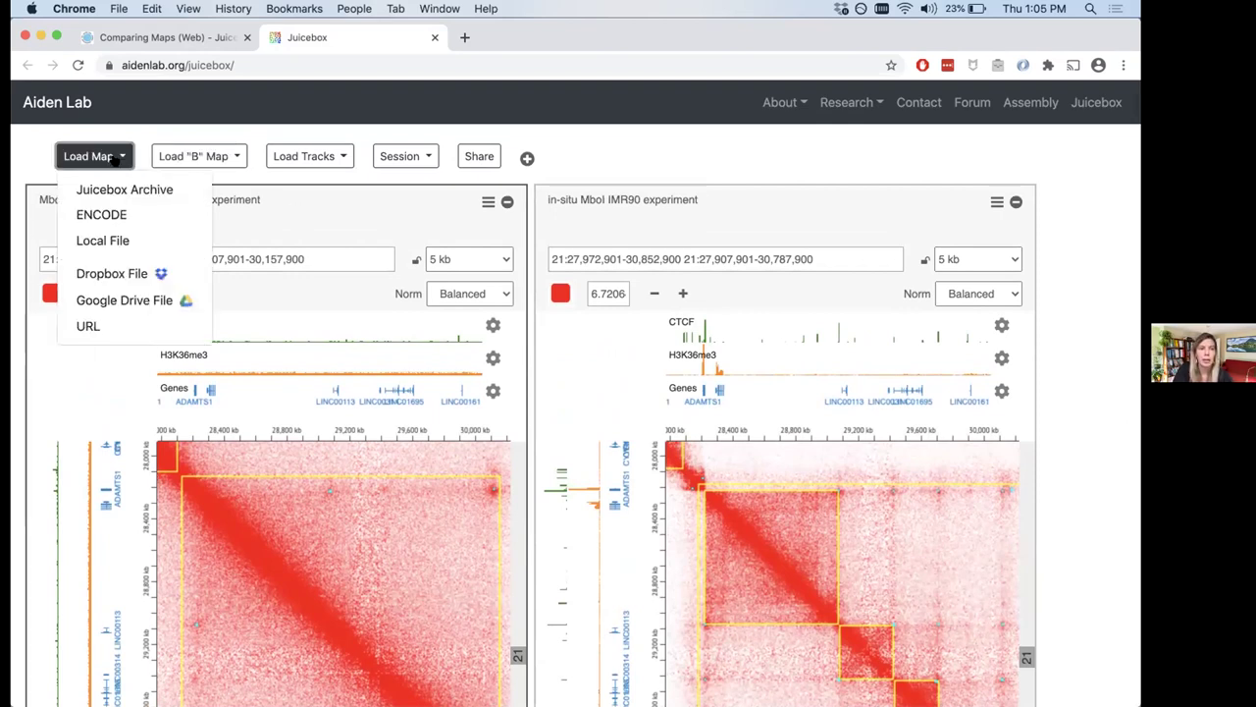
pyautogui.press('Escape')
pyautogui.press('Tab')
pyautogui.press('Return')
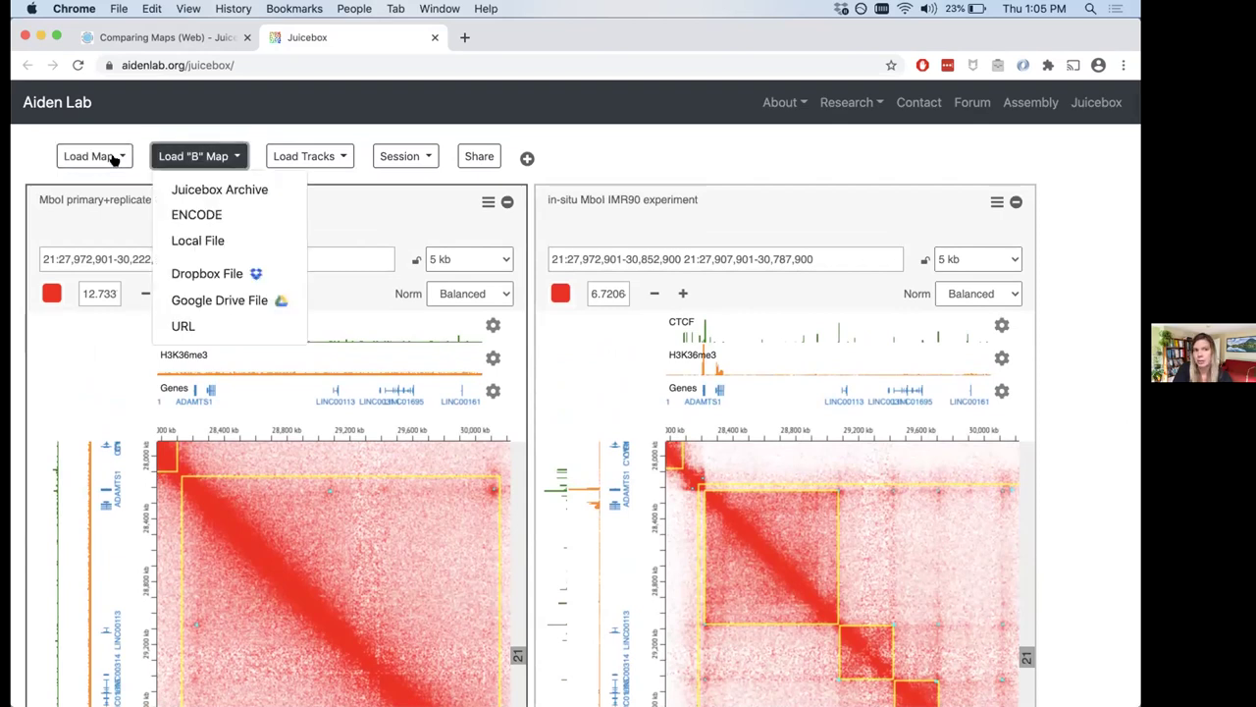
pyautogui.click(208, 157)
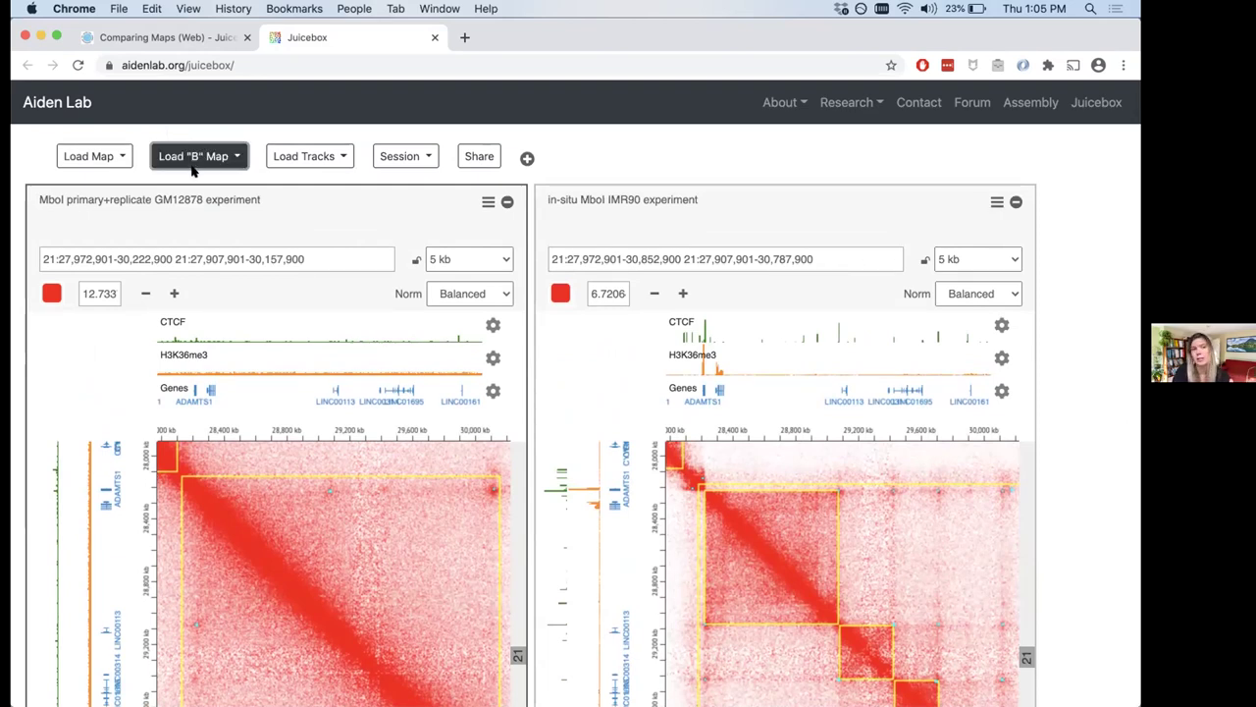
pyautogui.click(196, 155)
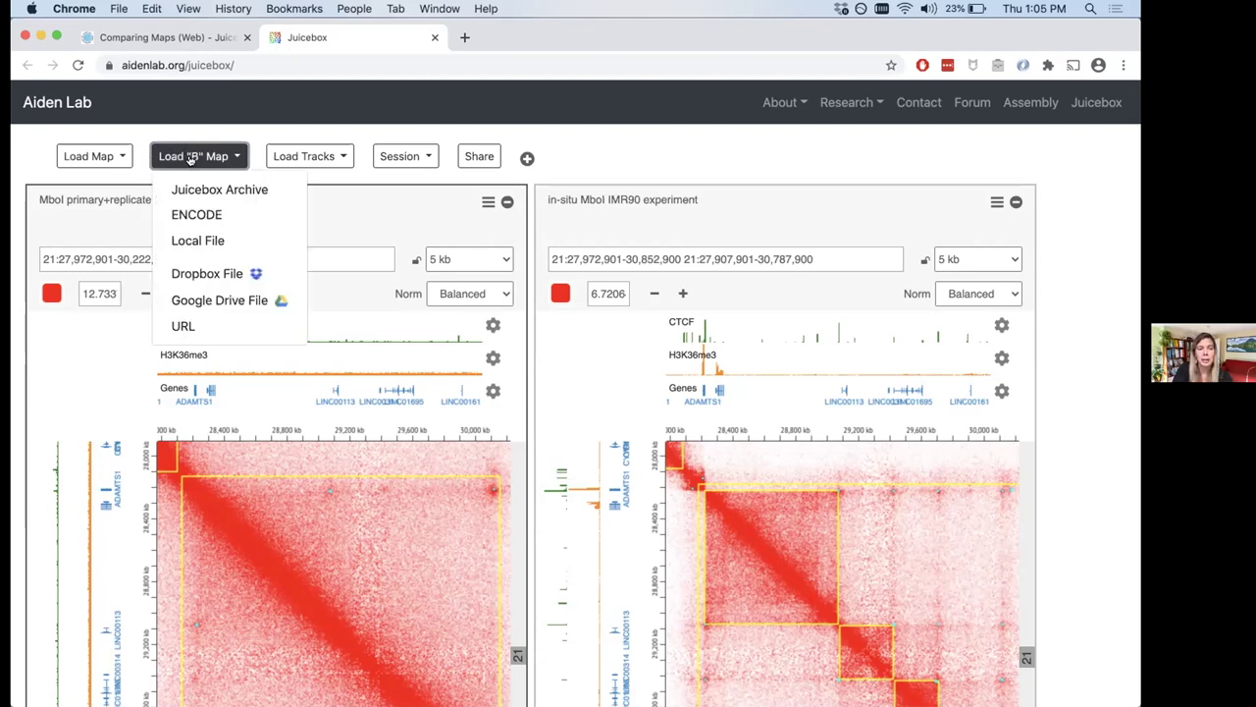
pyautogui.click(196, 215)
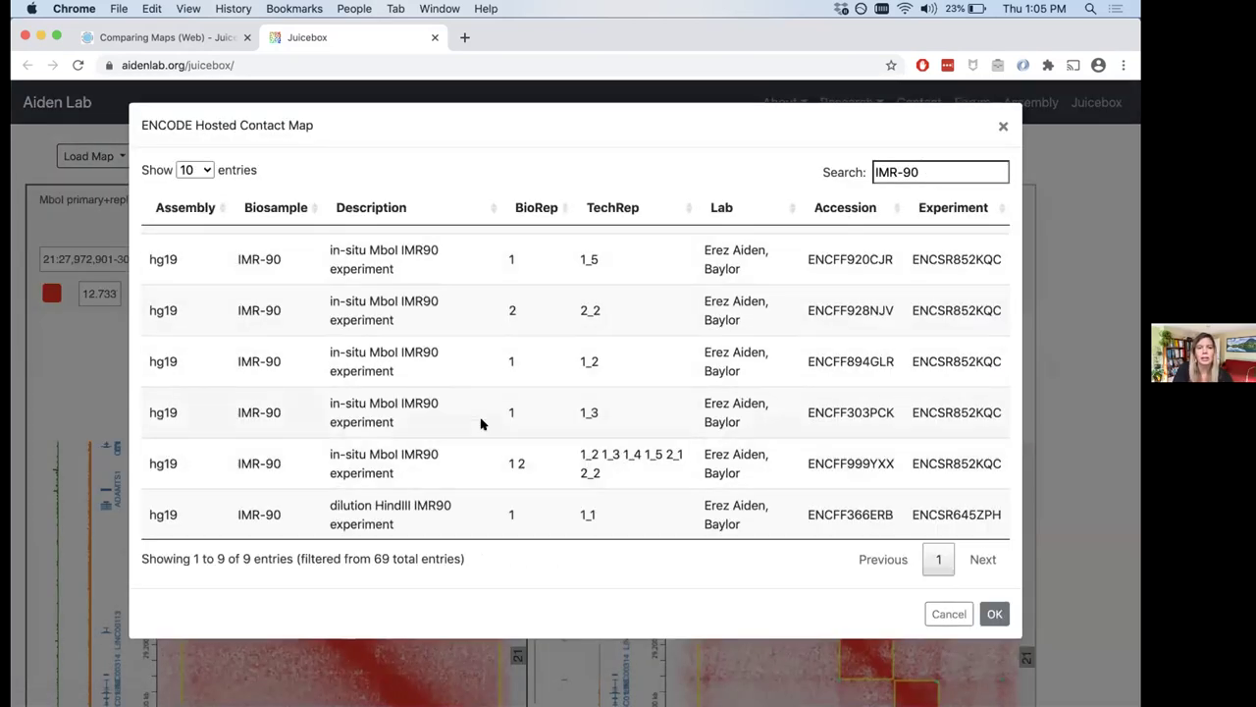
pyautogui.click(439, 484)
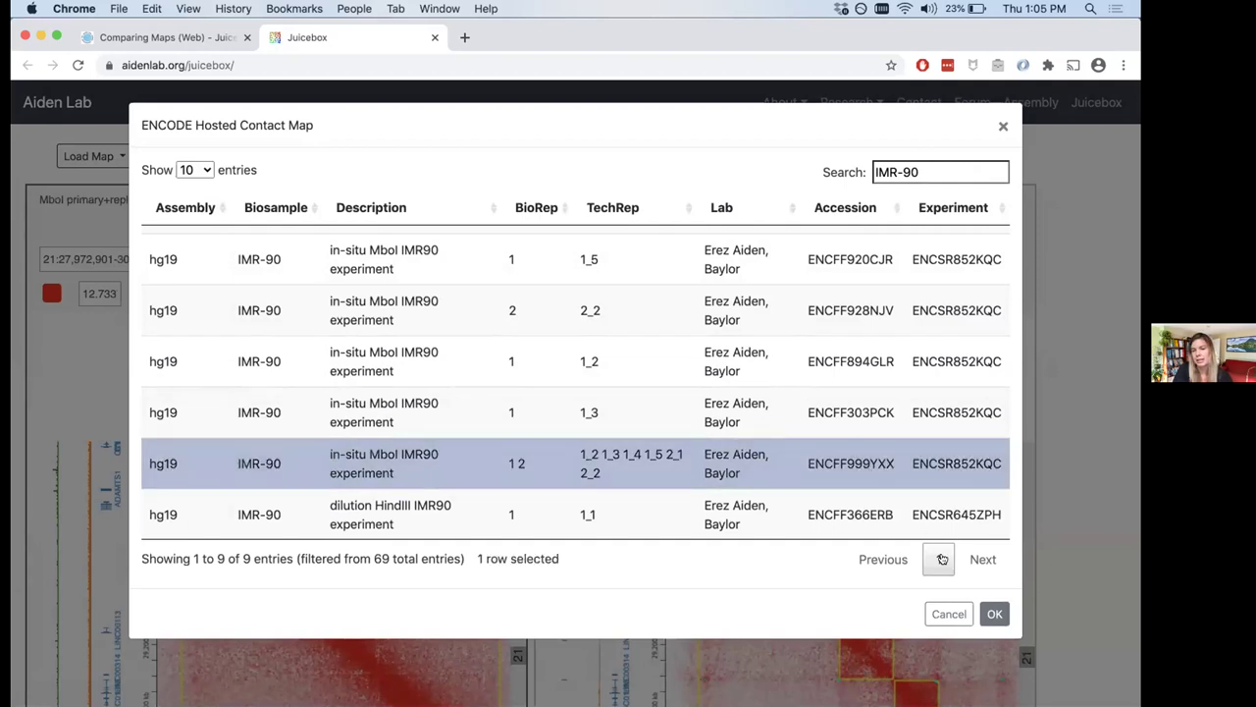
pyautogui.click(994, 613)
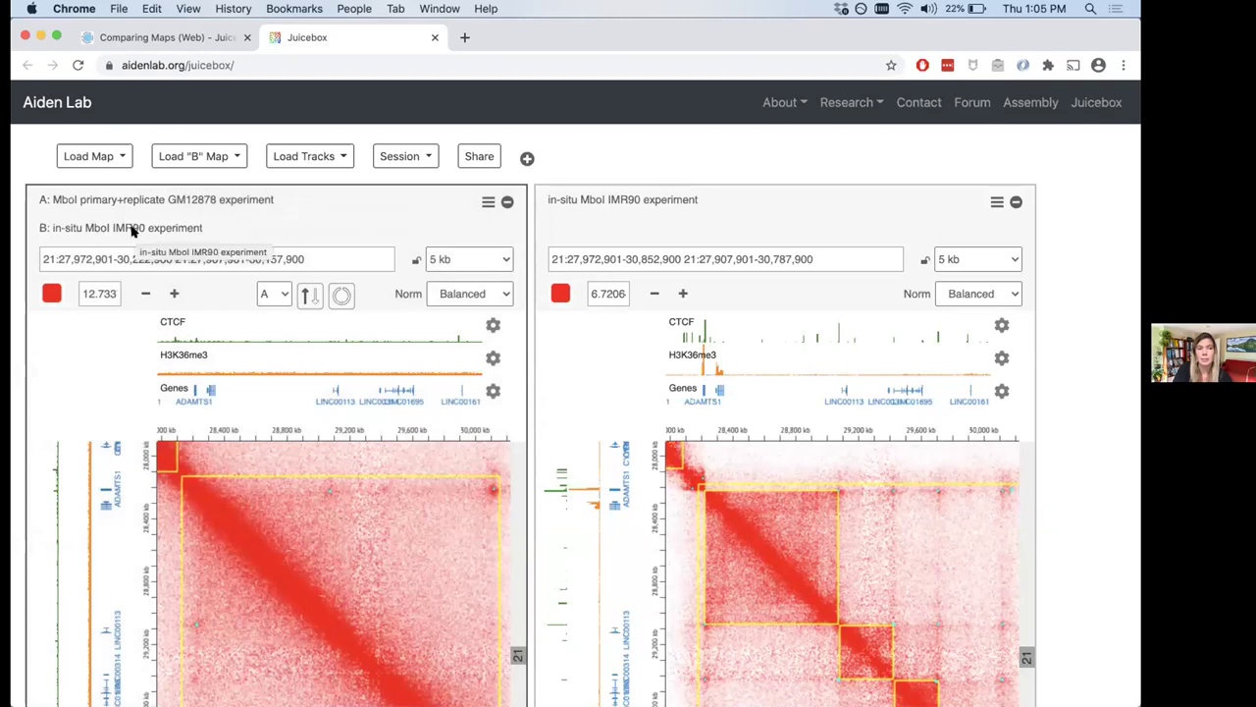
# Display the B map in the GM12878 panel, then return the view to the A map.
pyautogui.click(275, 296)
pyautogui.click(279, 295)
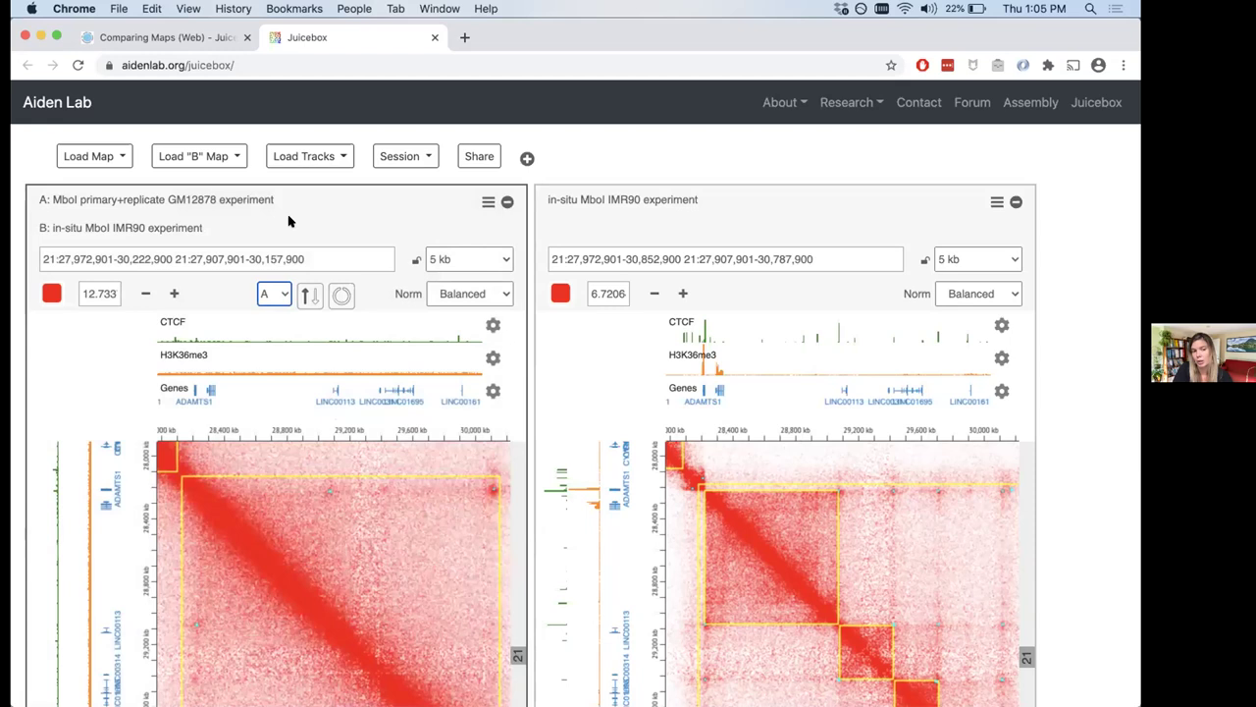
pyautogui.click(272, 292)
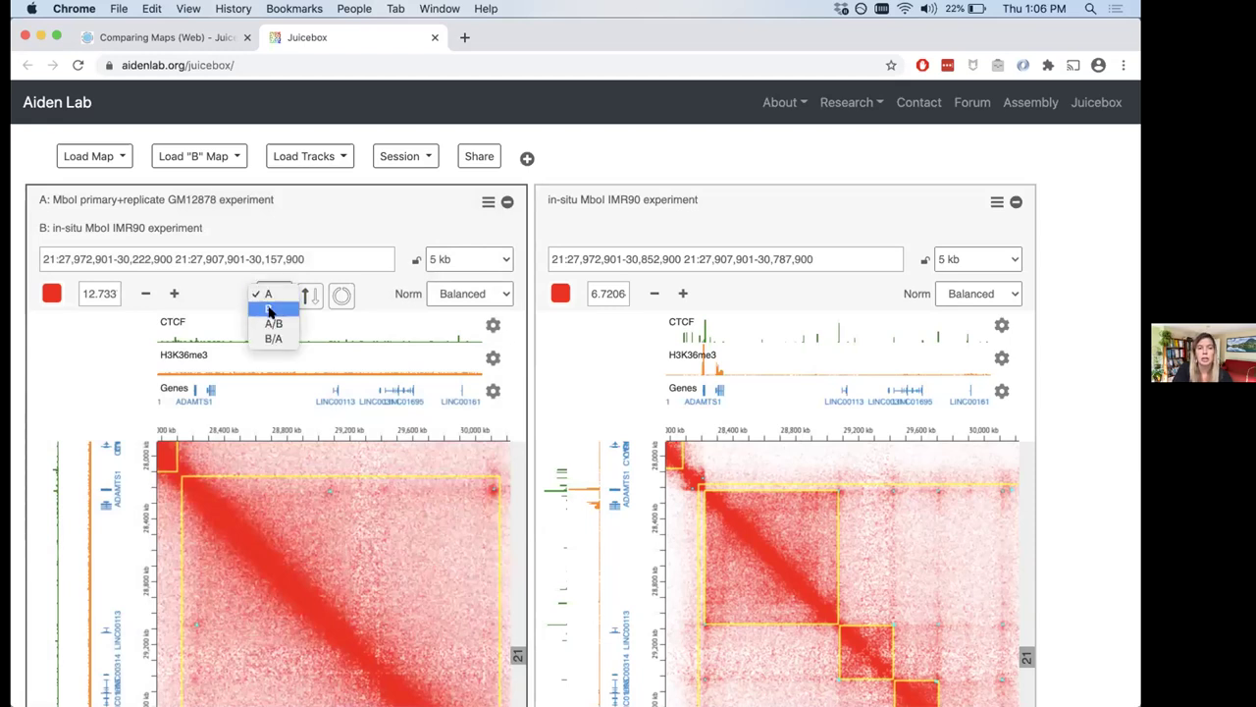
pyautogui.click(272, 309)
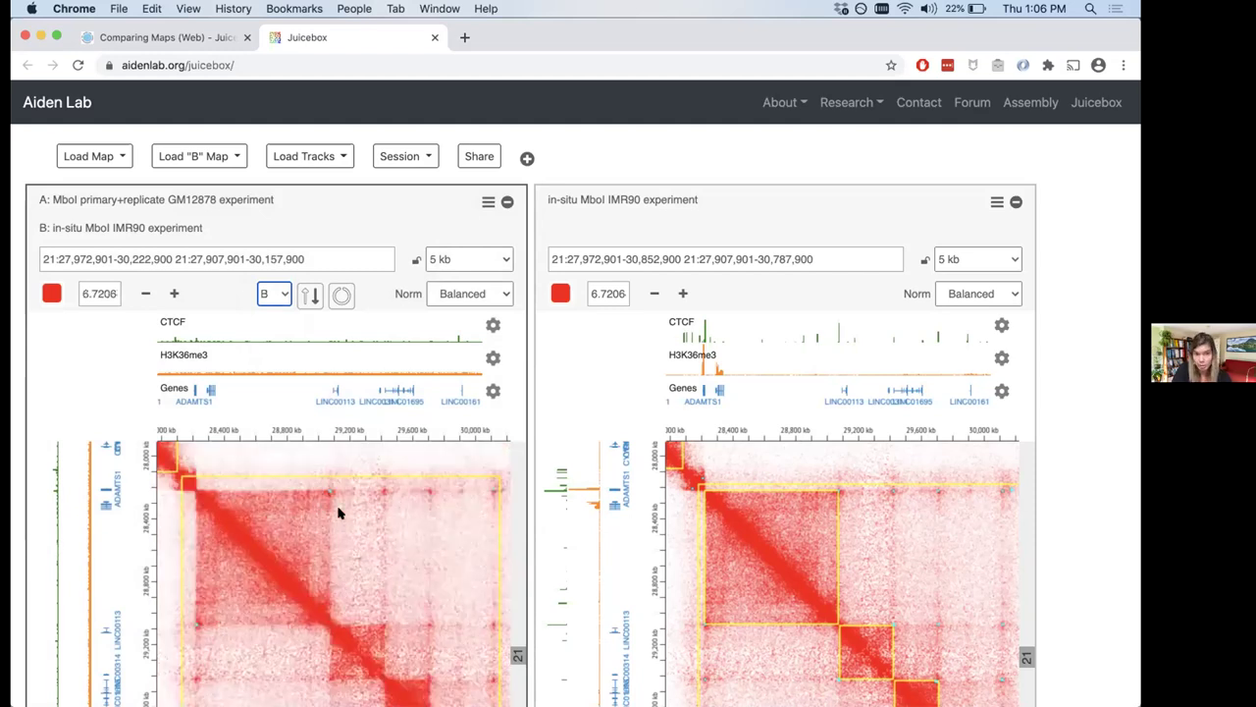
pyautogui.press('space')
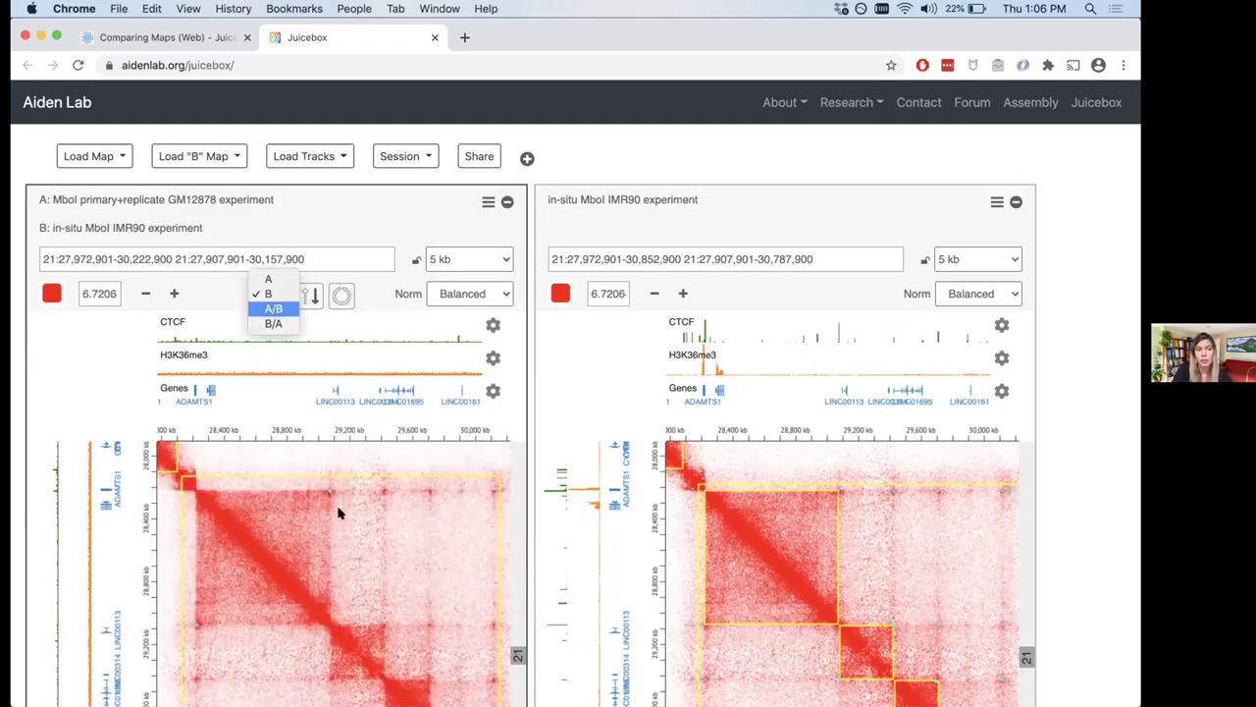
pyautogui.click(269, 280)
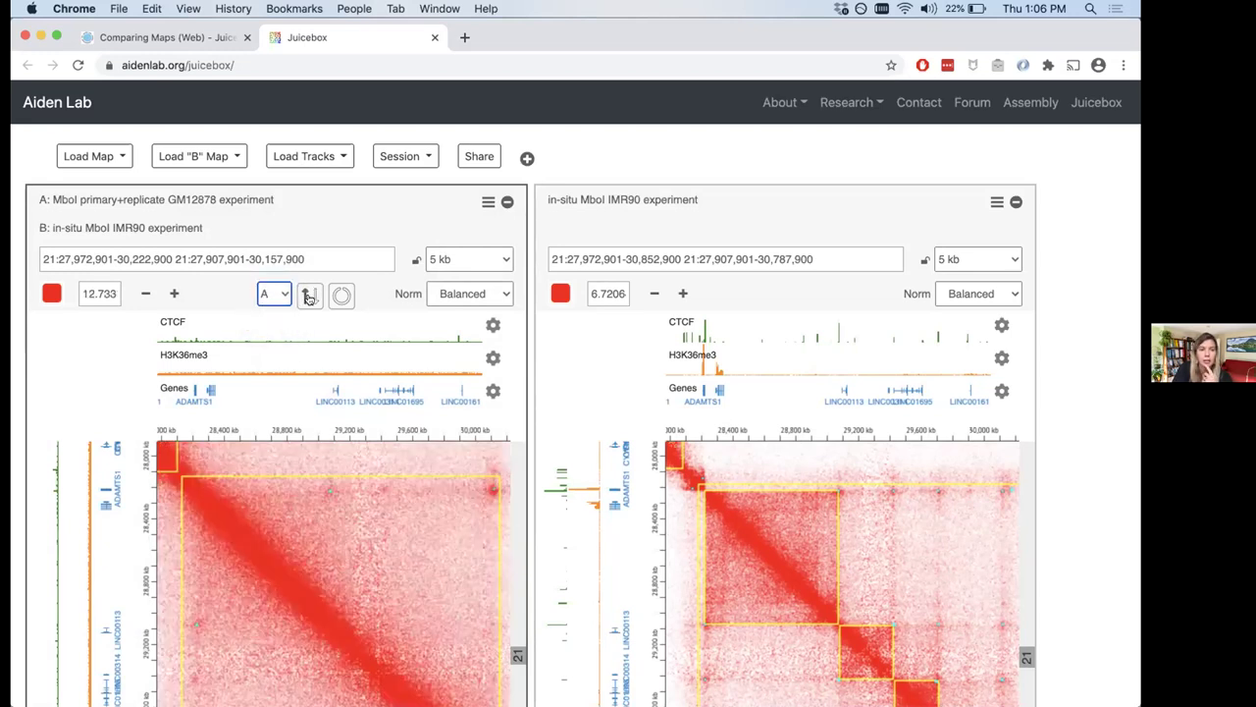
# Swap the GM12878 panel back and forth between its A and B maps to compare them.
pyautogui.click(308, 296)
pyautogui.click(308, 296)
pyautogui.click(308, 296)
pyautogui.click(308, 296)
pyautogui.click(308, 296)
pyautogui.click(308, 296)
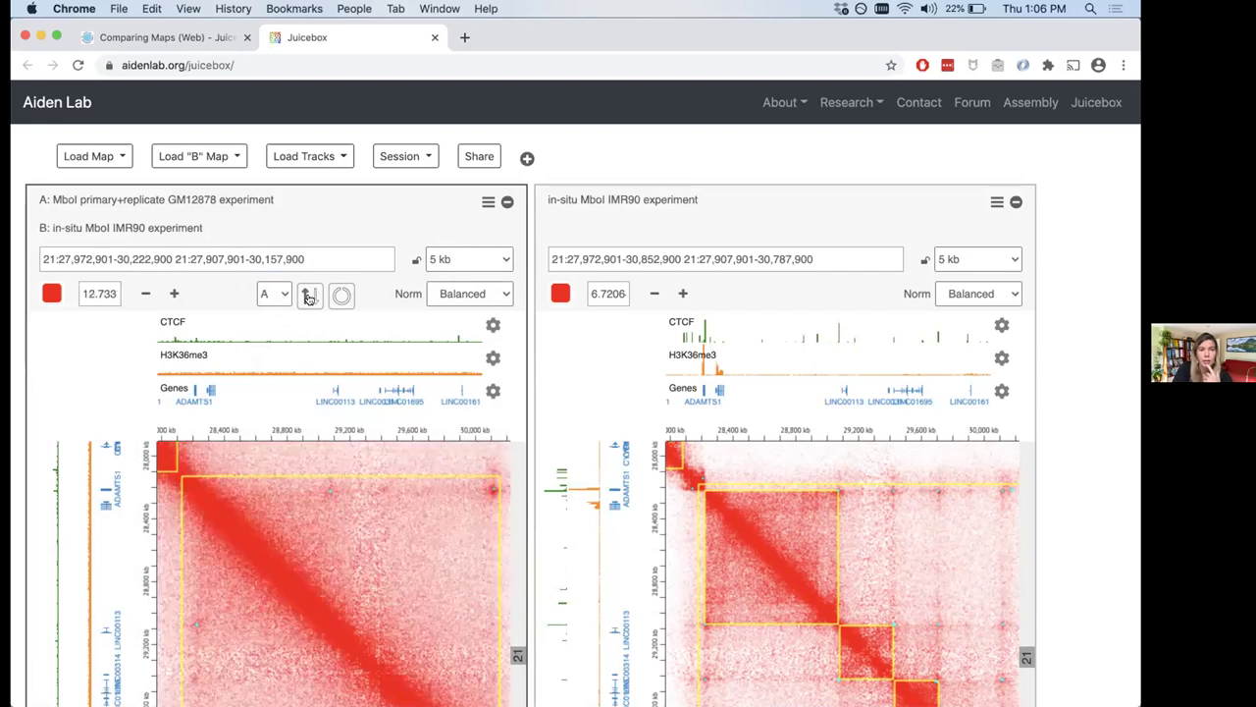
# Start cycle mode in the GM12878 panel and compare the domains around ADAMTS1 as the A and B maps alternate.
pyautogui.click(308, 296)
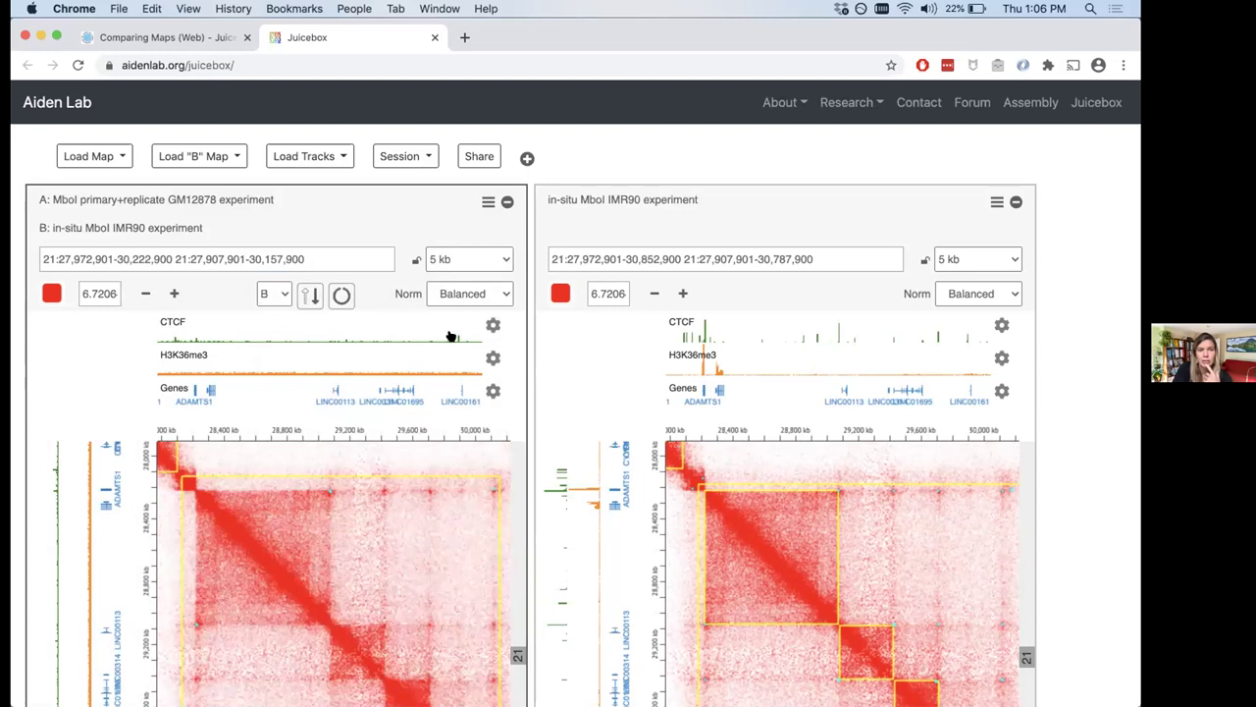
pyautogui.scroll(-3, 502, 350)
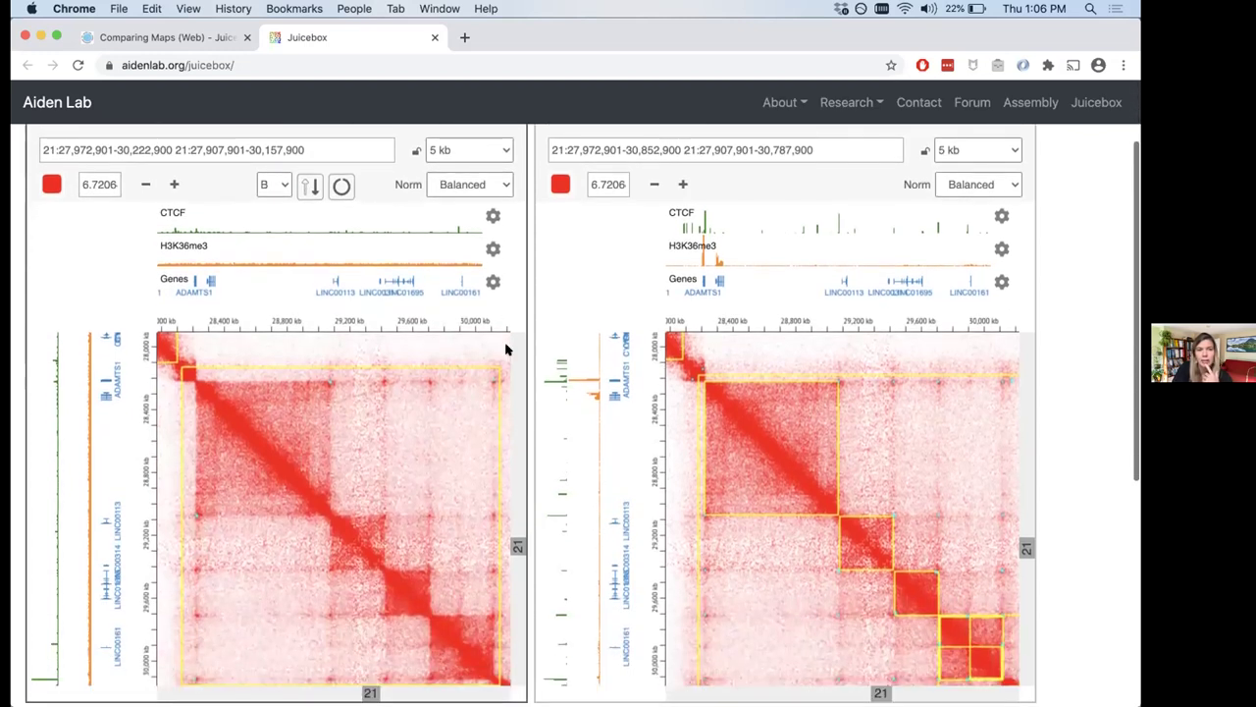
pyautogui.press('space')
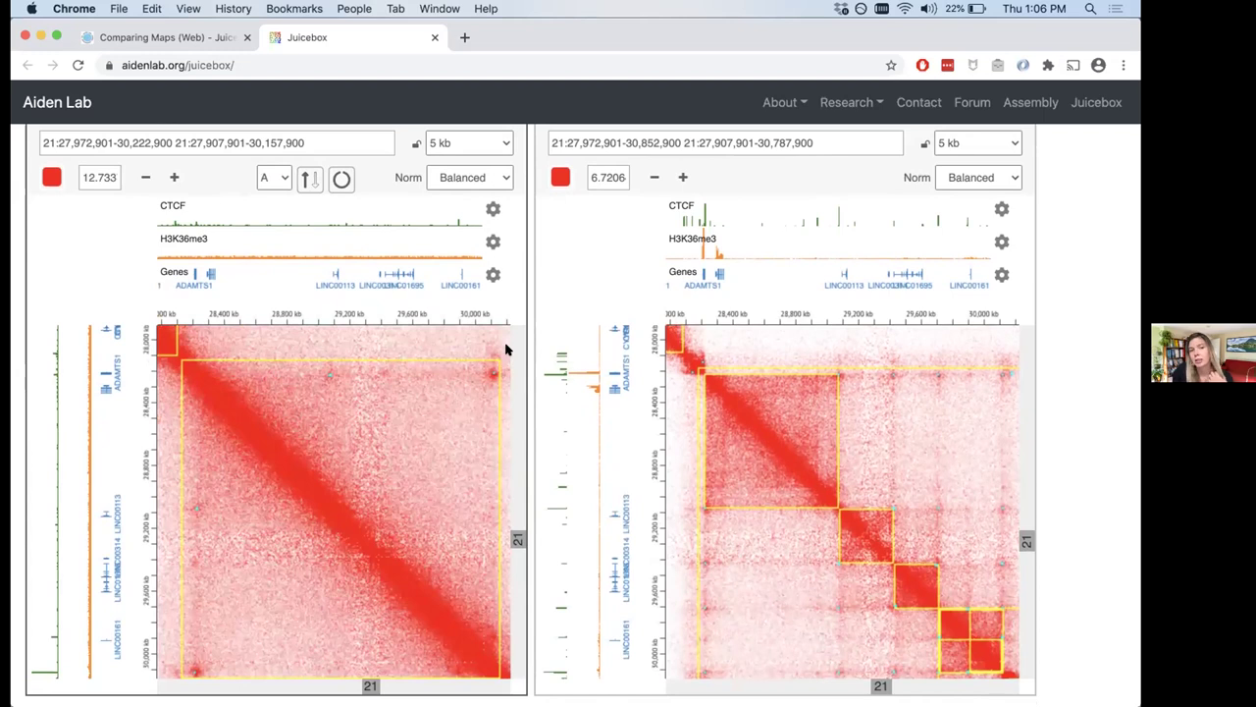
pyautogui.press('b')
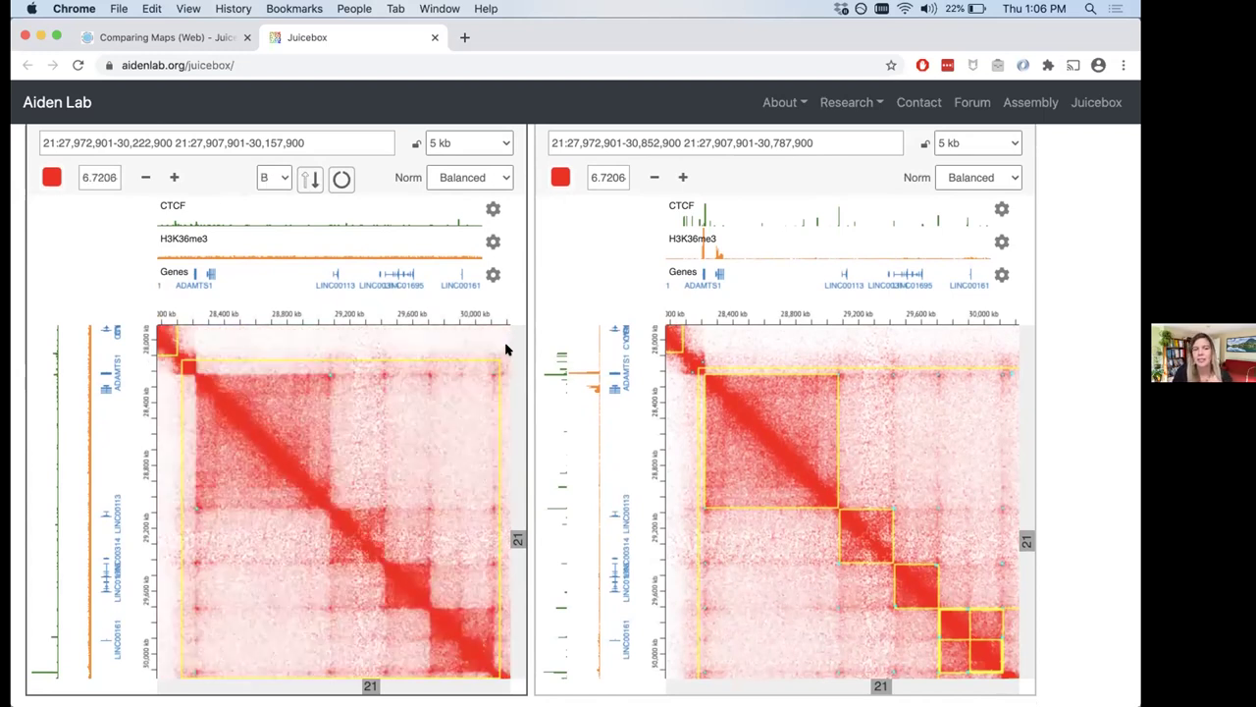
pyautogui.press('a')
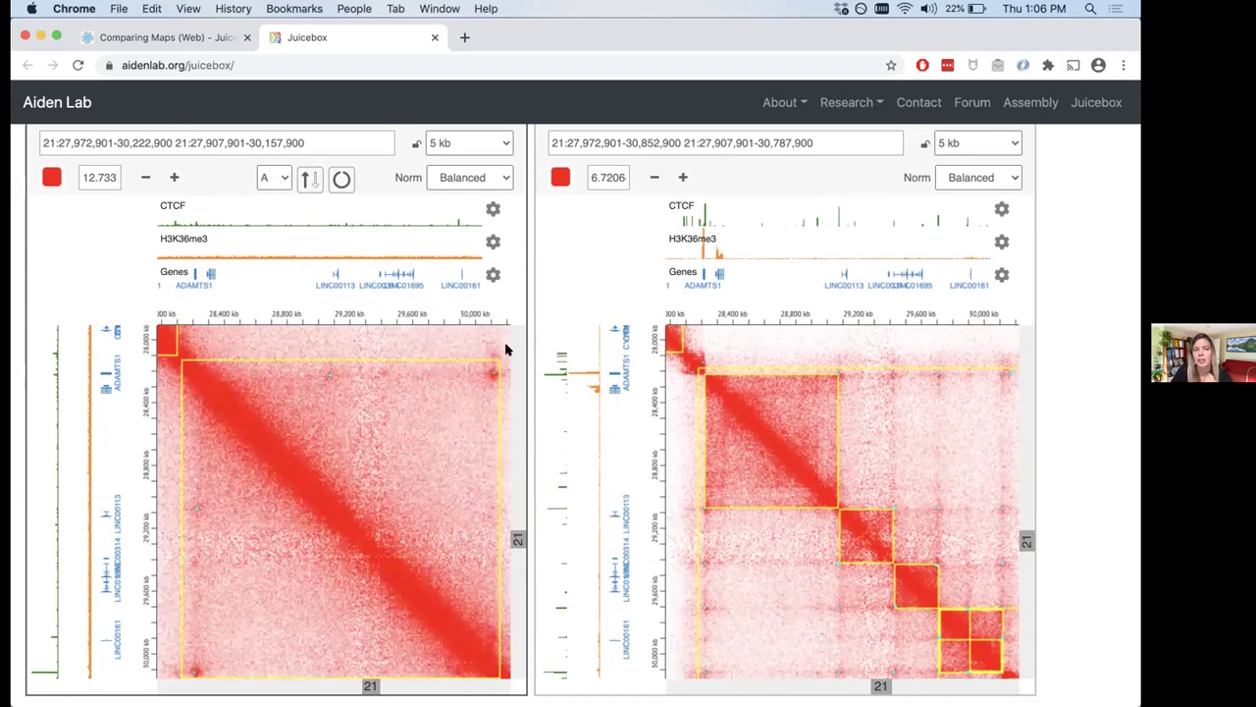
pyautogui.press('b')
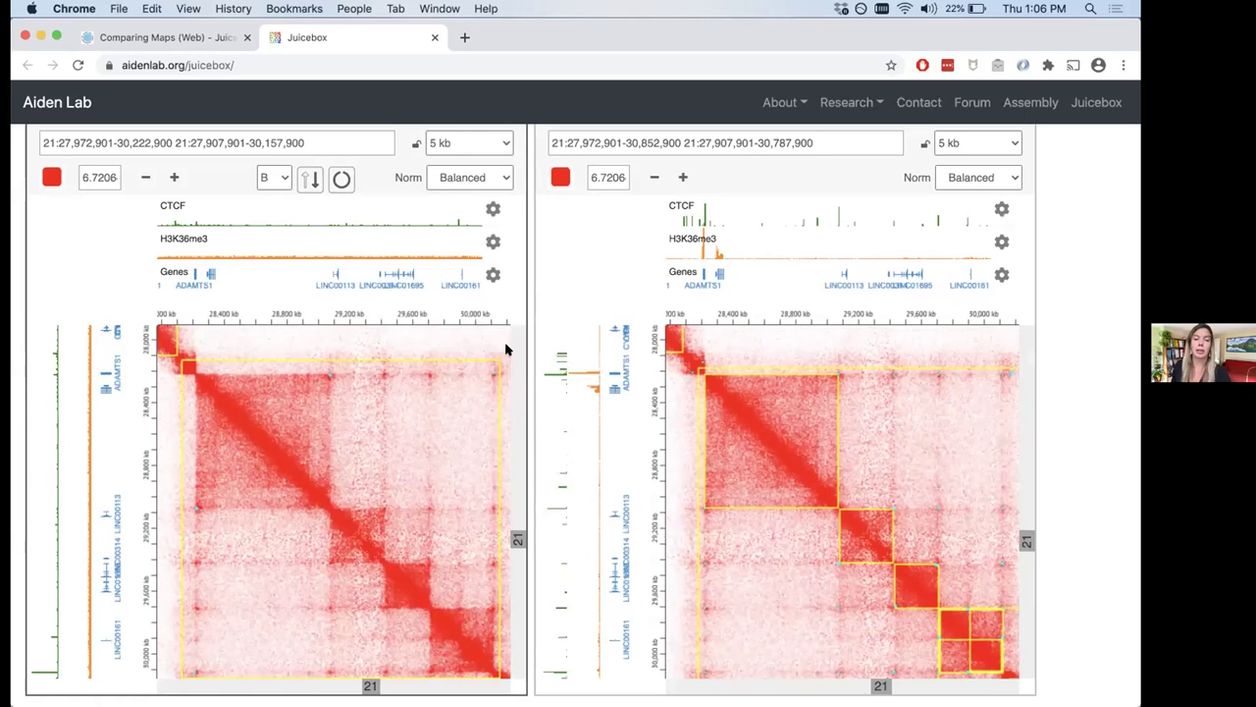
pyautogui.press('a')
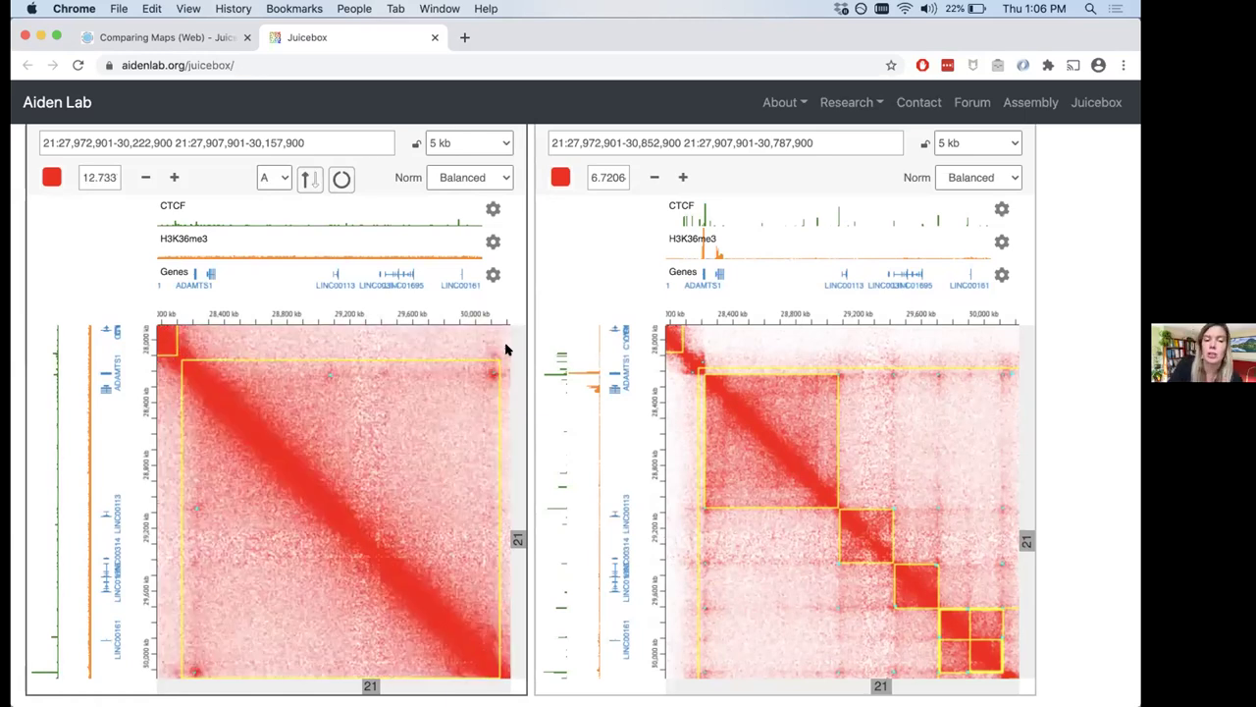
pyautogui.press('b')
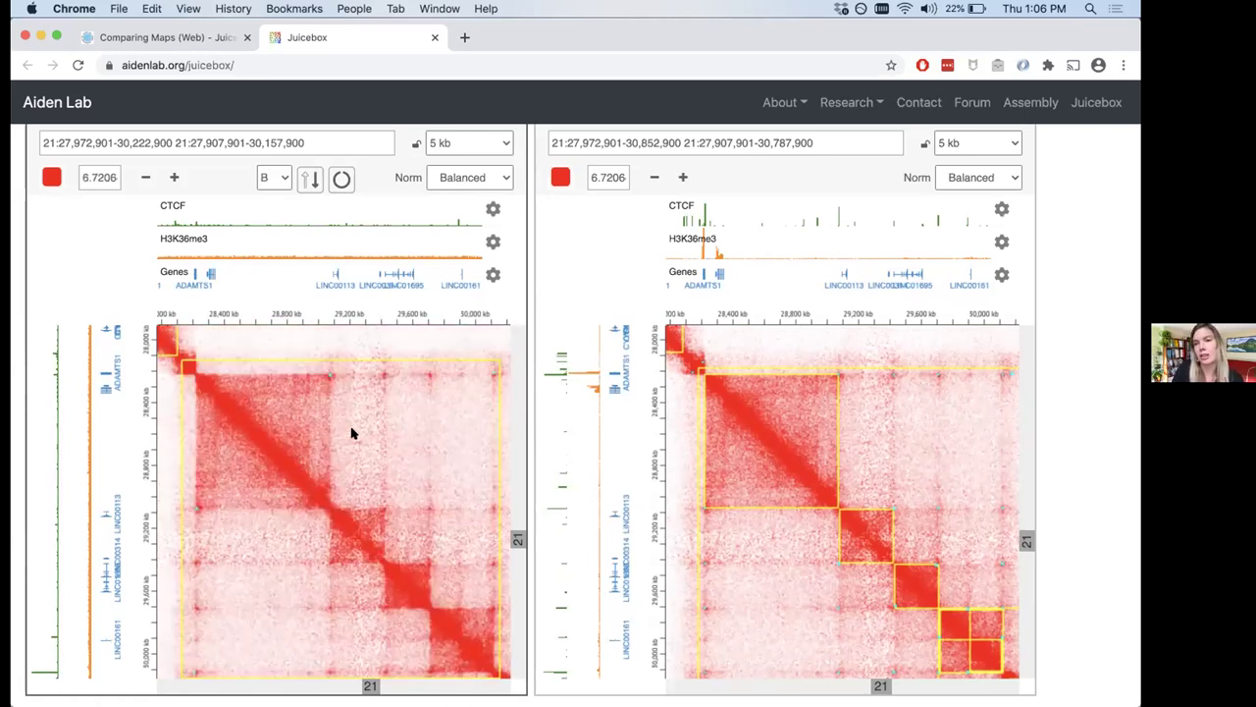
pyautogui.press('a')
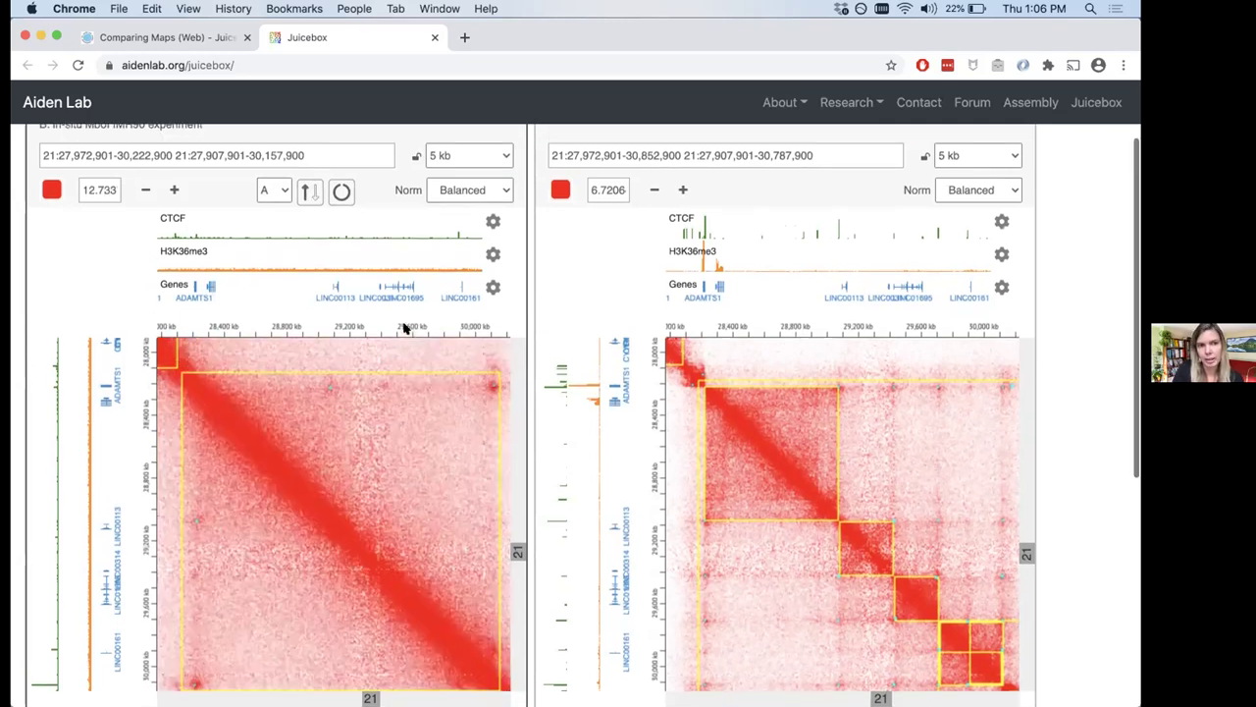
# Stop the automatic cycling between the GM12878 panel's two maps with the A map displayed.
pyautogui.scroll(2, 403, 328)
pyautogui.click(342, 265)
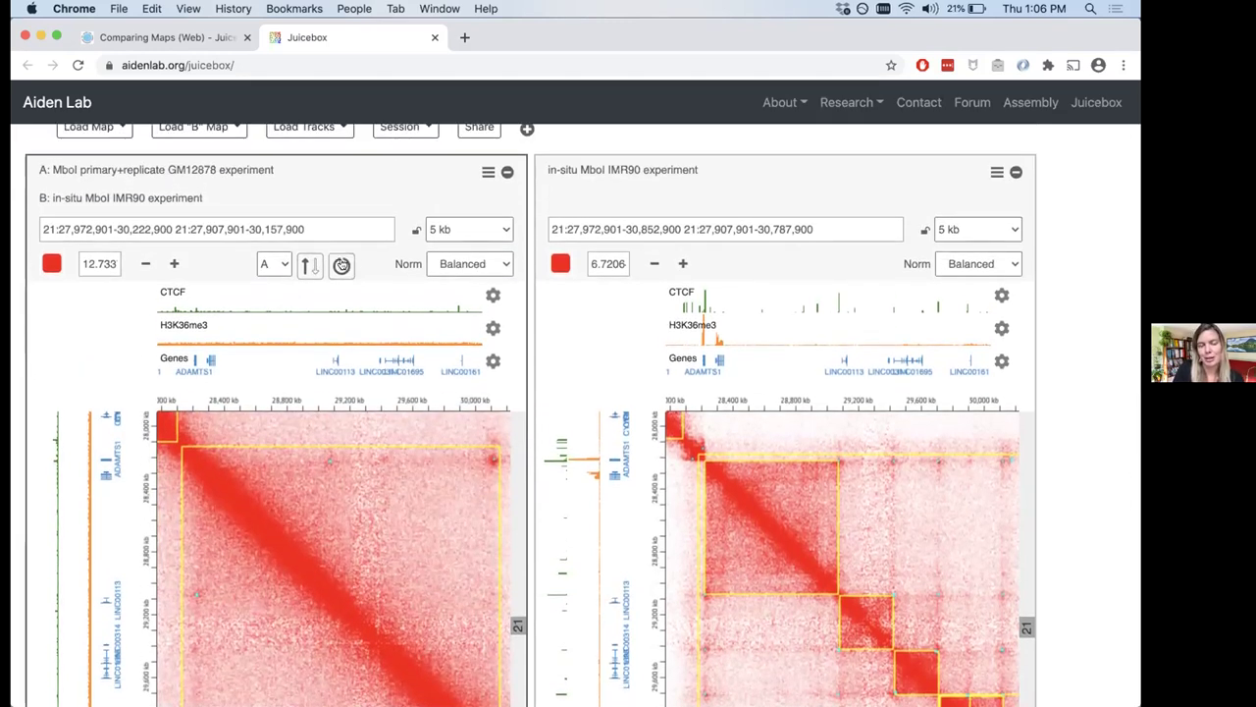
pyautogui.scroll(1, 354, 261)
pyautogui.scroll(1, 354, 260)
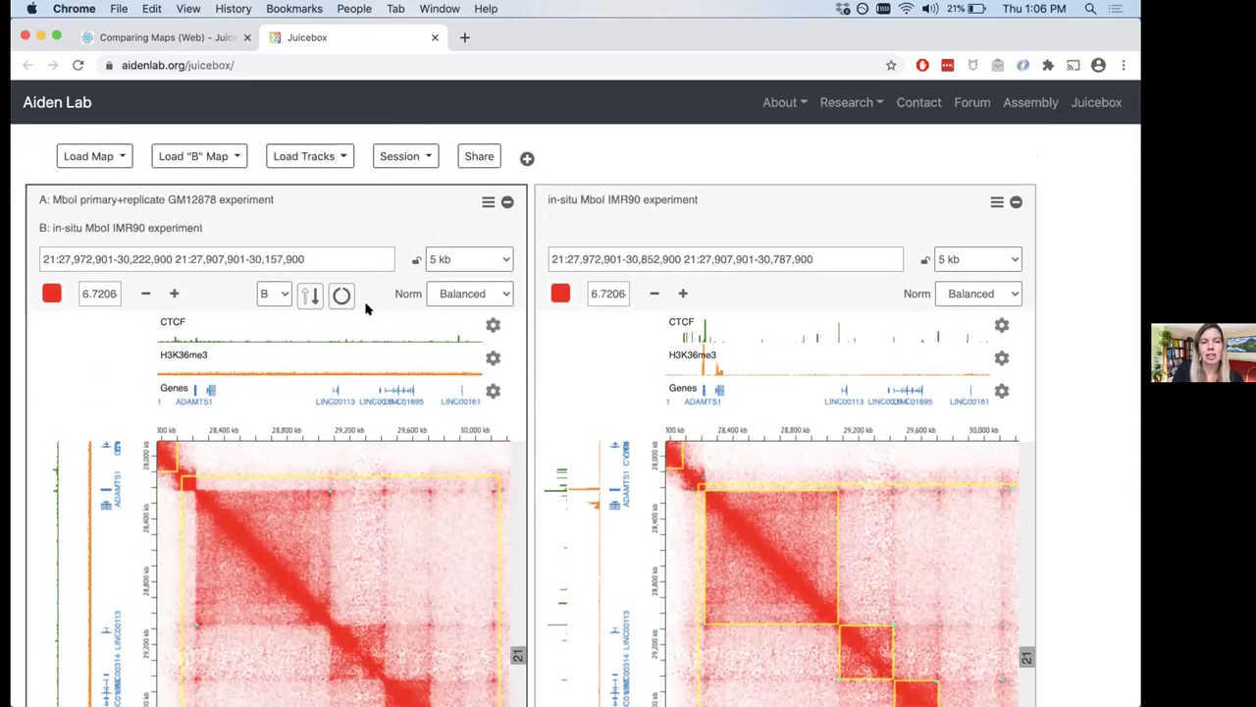
pyautogui.click(341, 295)
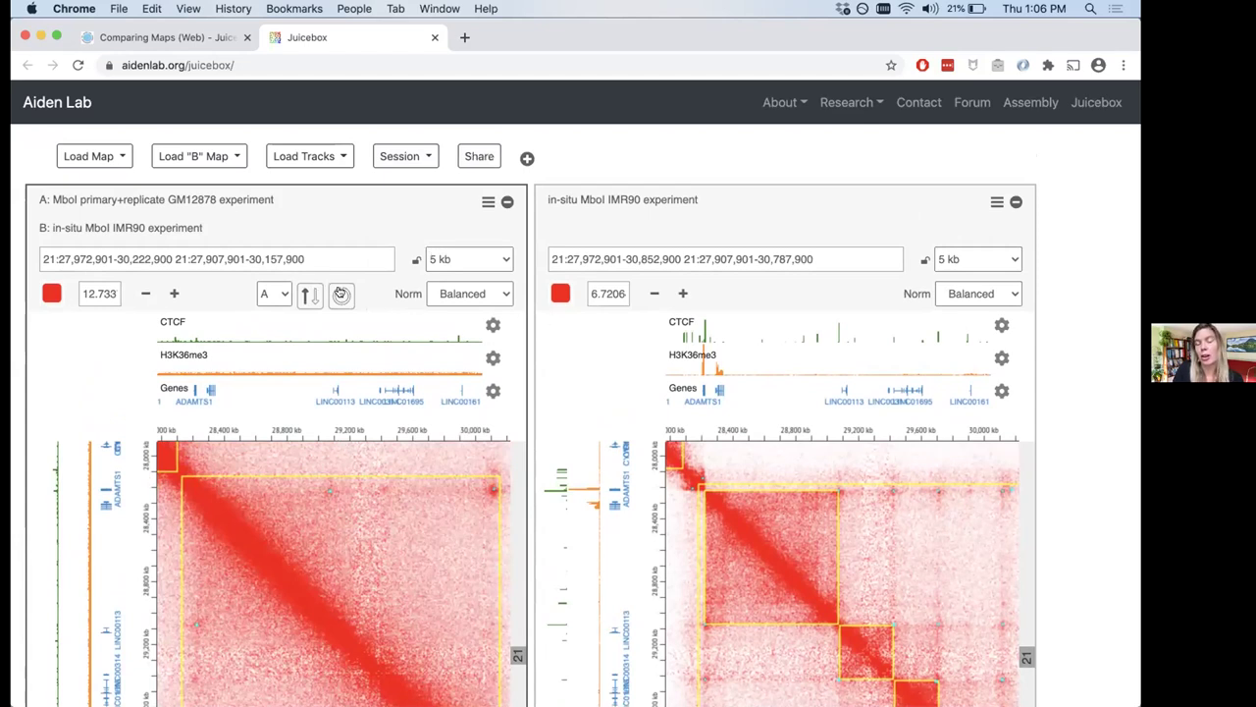
# Return to the guide and read the control map notes on view toggling, cycle mode and share links.
pyautogui.click(171, 38)
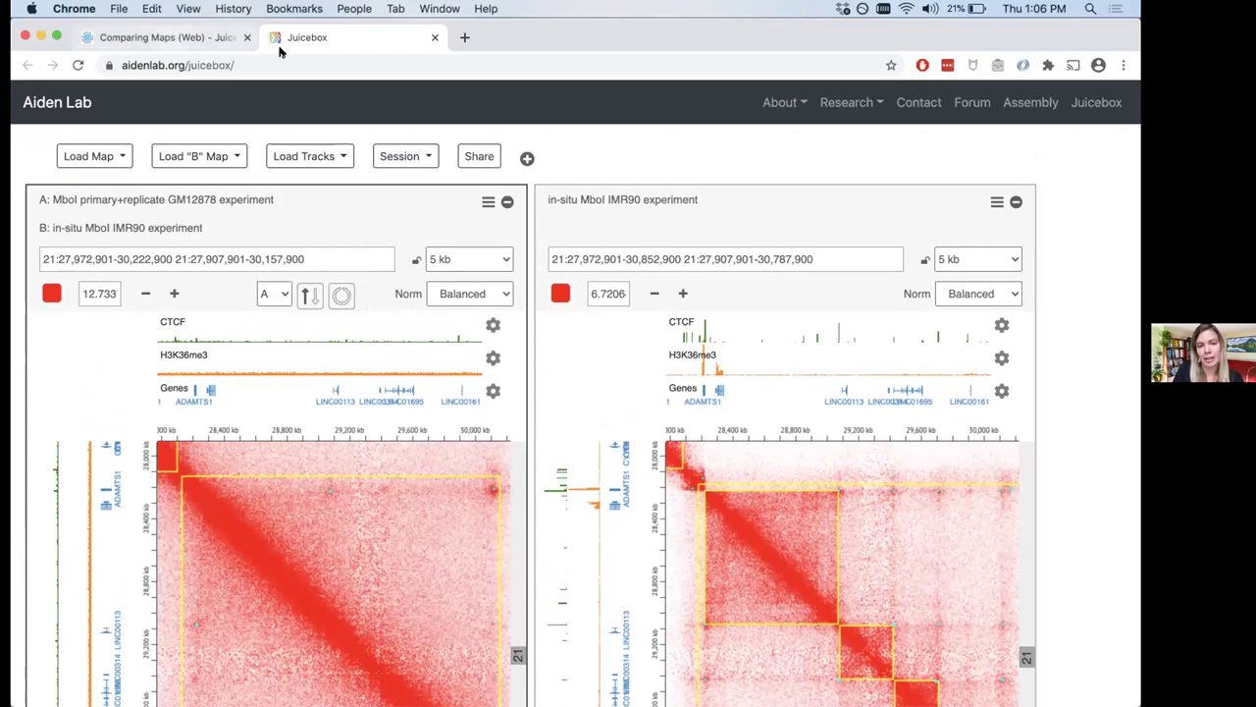
pyautogui.scroll(-1, 679, 324)
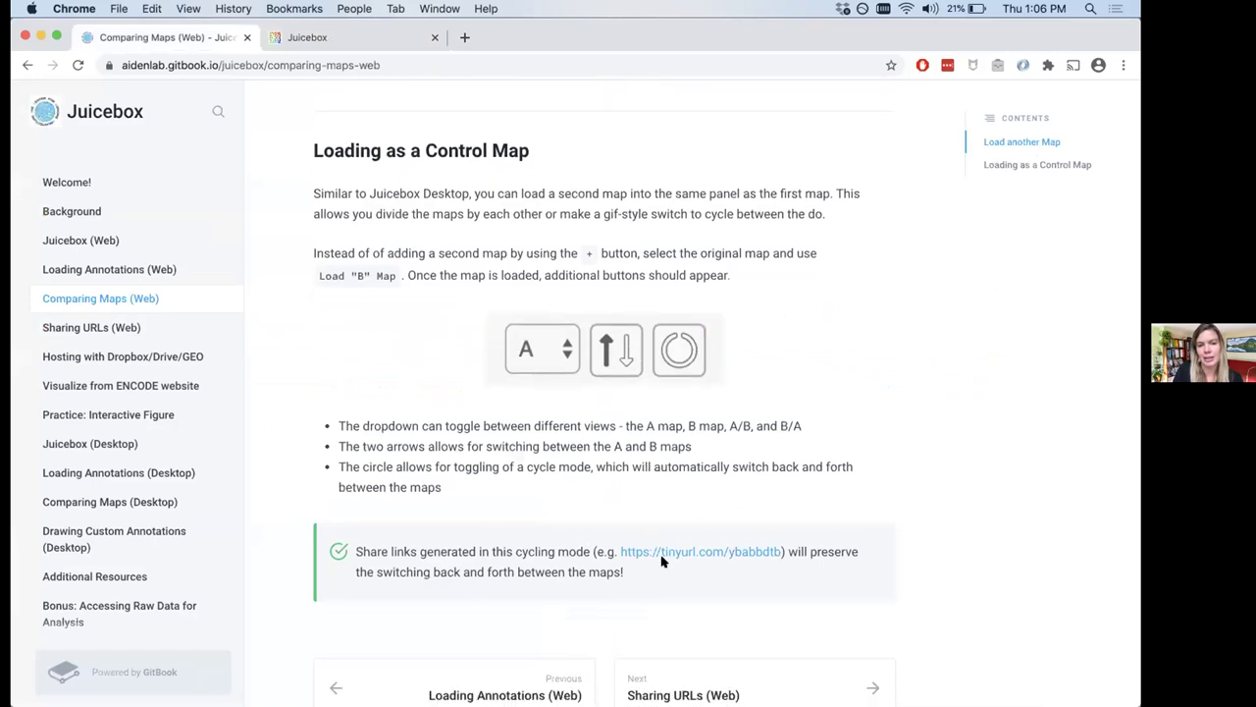
pyautogui.scroll(-1, 379, 472)
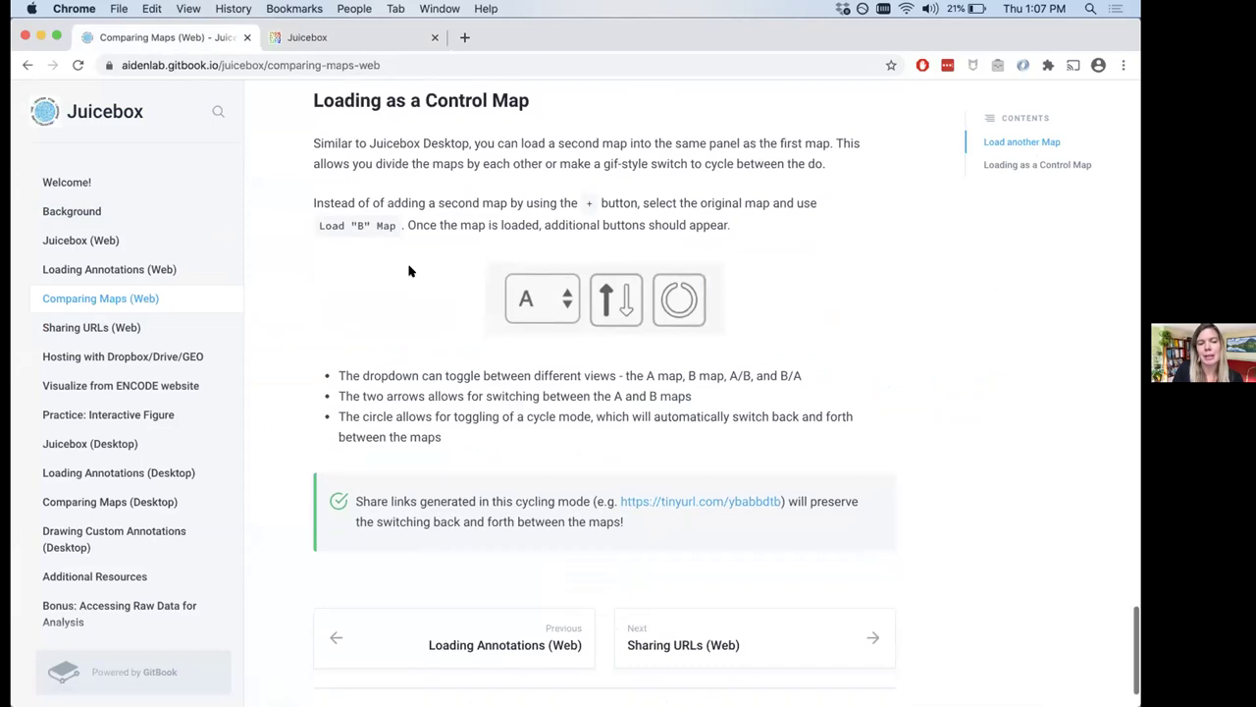
pyautogui.scroll(-2, 756, 472)
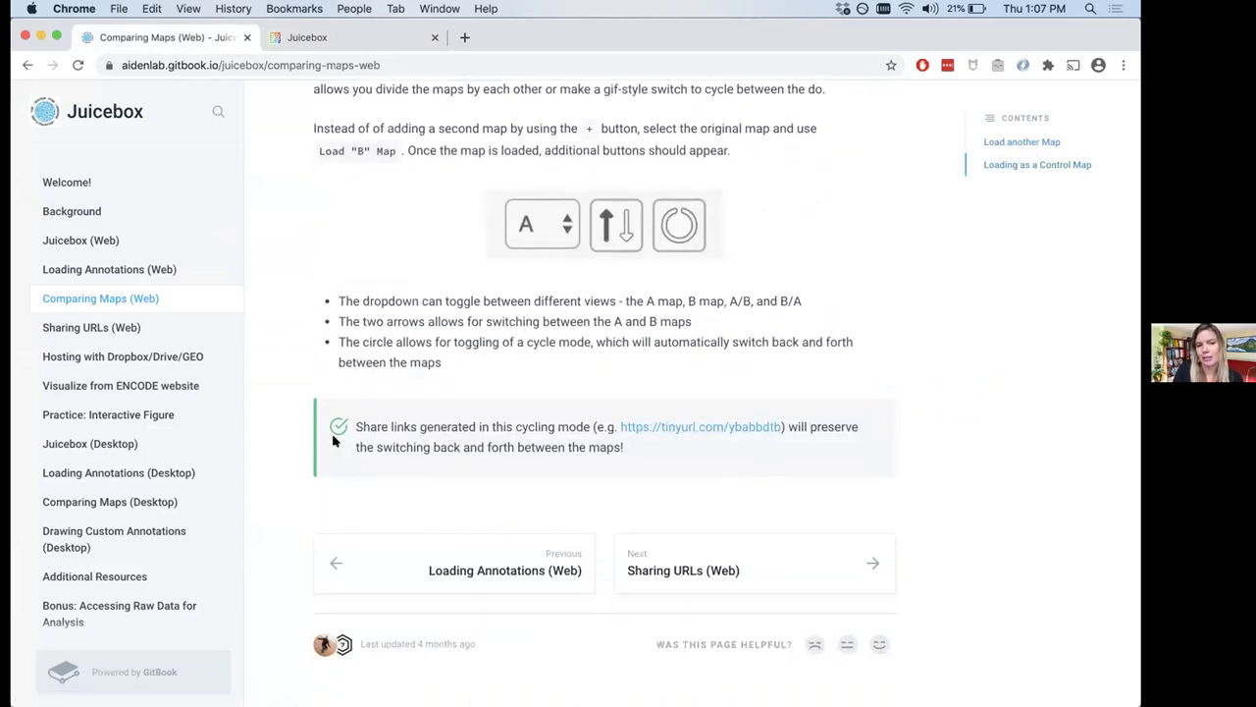